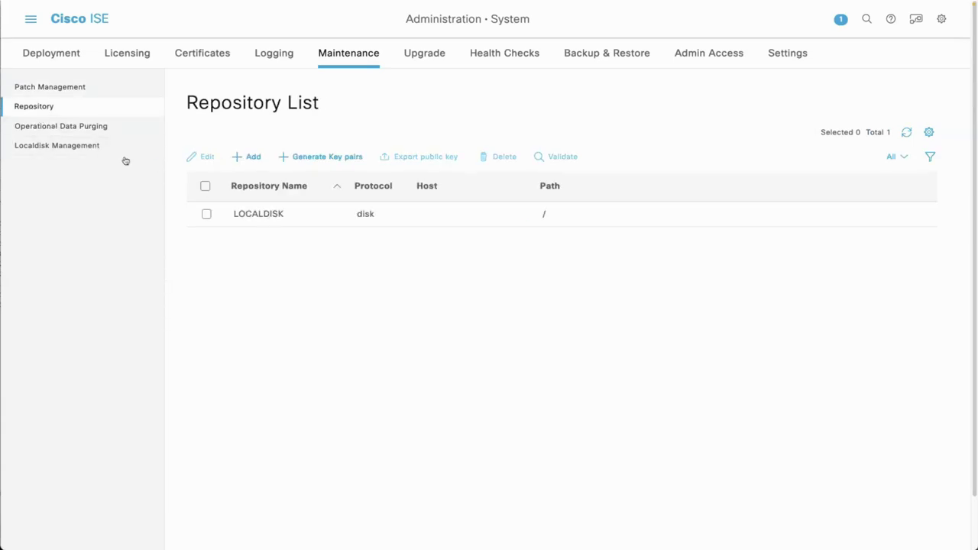
- View the ise node's local disk files, then go to the TCP Dump diagnostic page
click(76, 146)
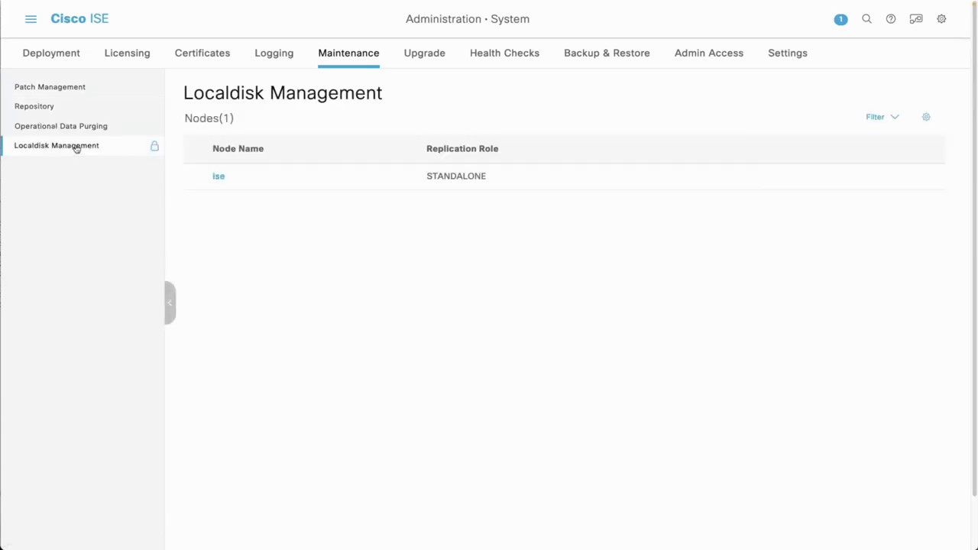
click(219, 178)
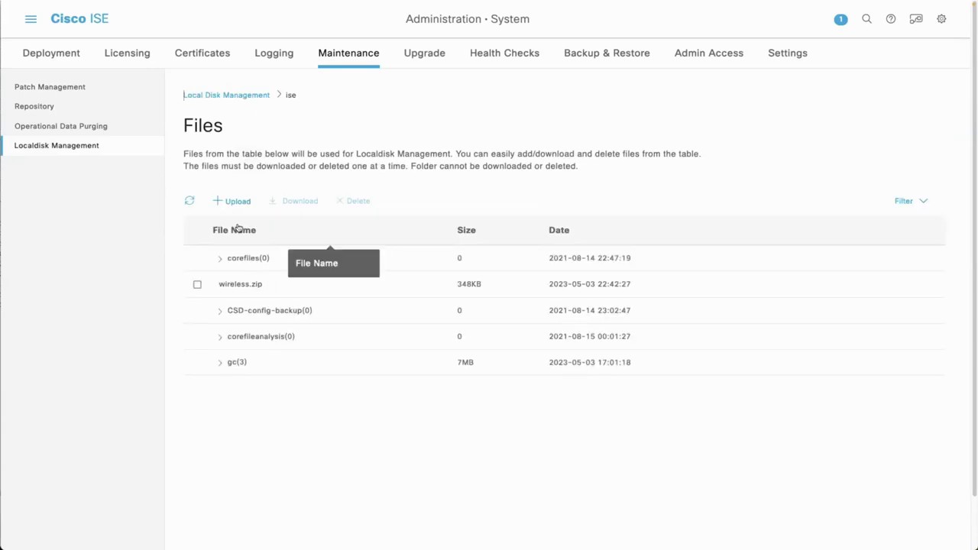
click(30, 18)
click(403, 64)
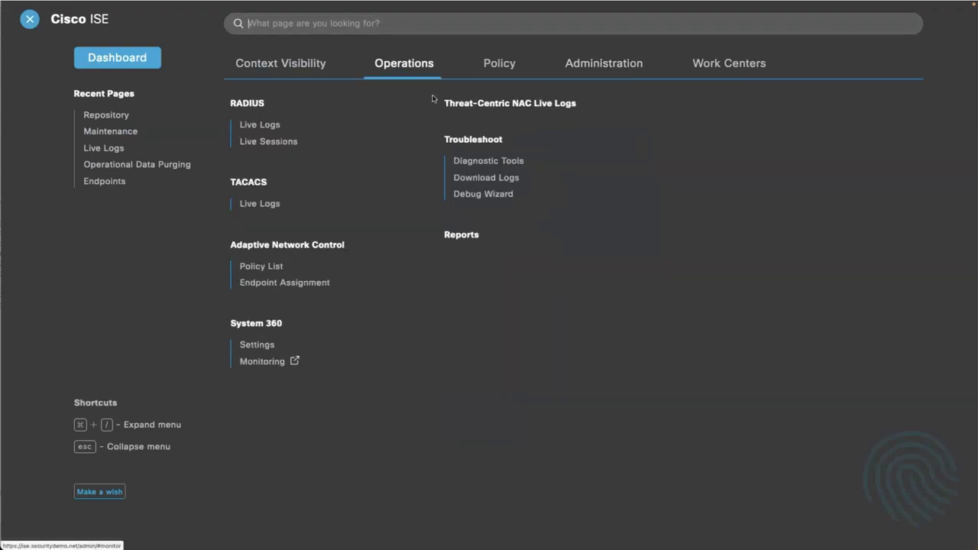
click(474, 163)
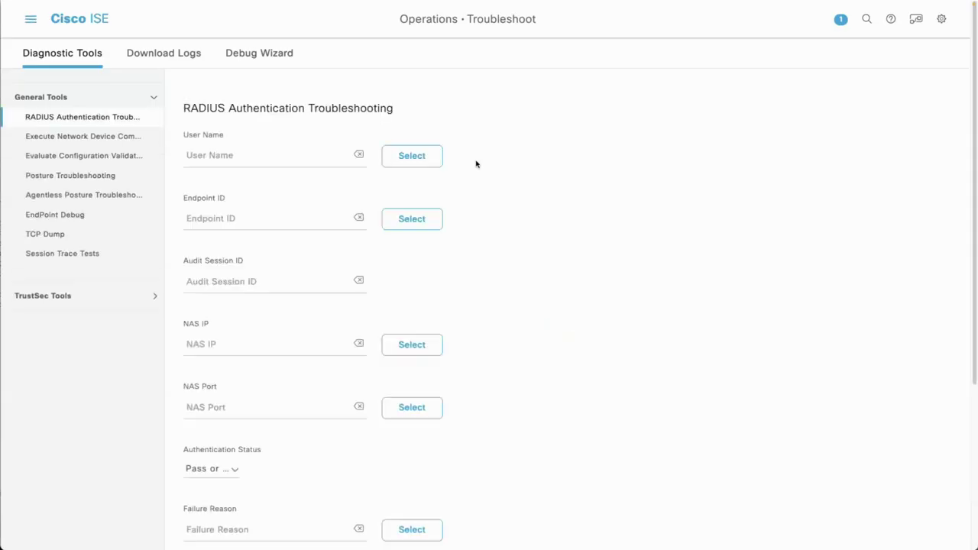
click(67, 234)
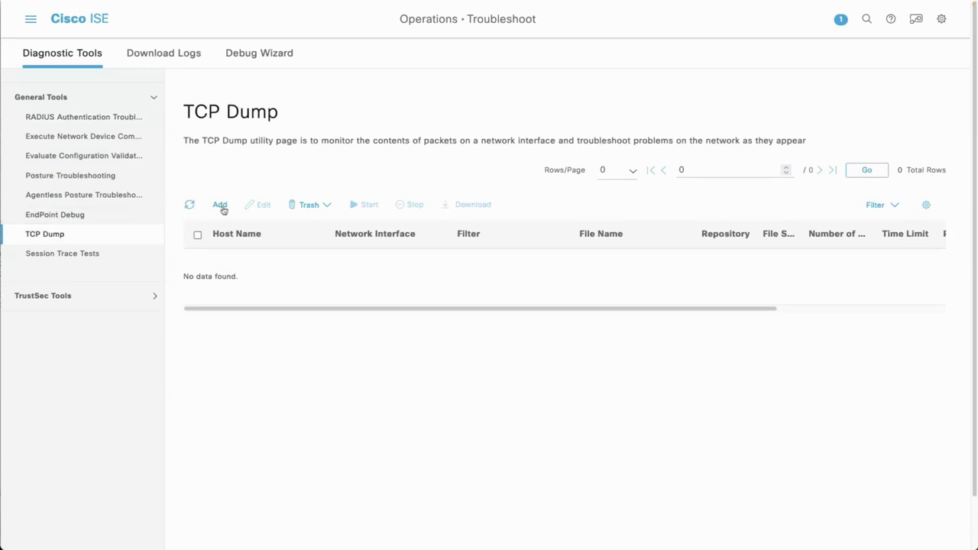
- Add a TCP dump on host ise named 8021X_Wireless, saved to LOCALDISK, and run it
click(220, 205)
click(222, 195)
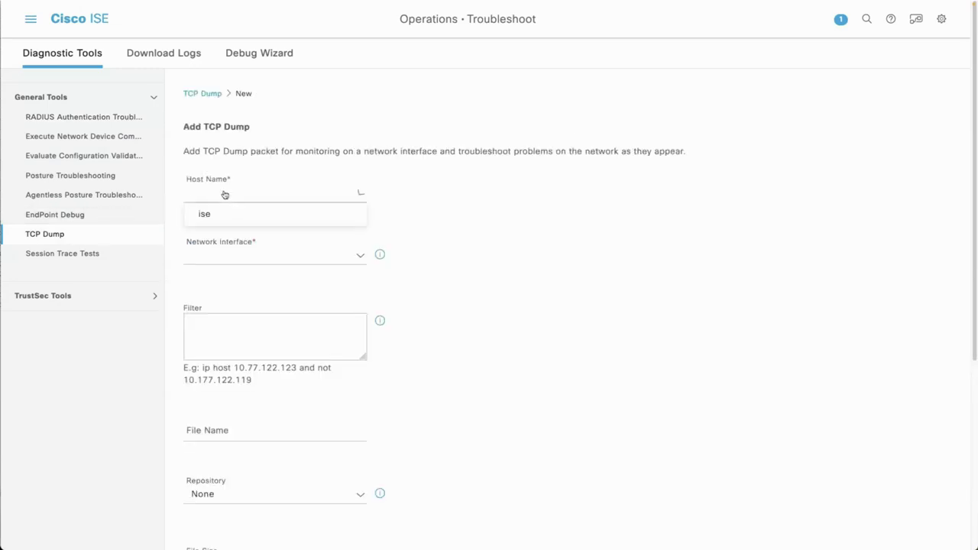
click(223, 215)
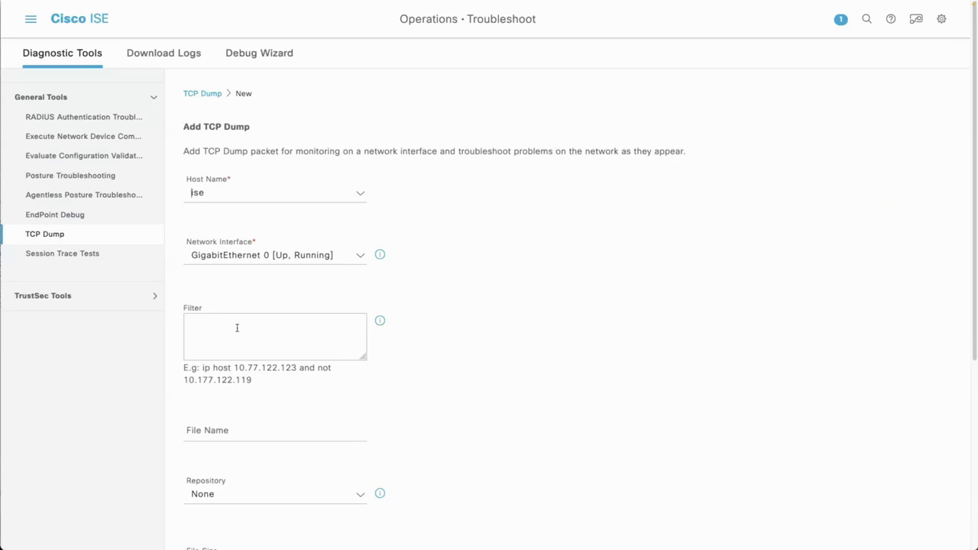
scroll(237, 328, down, 4)
click(215, 159)
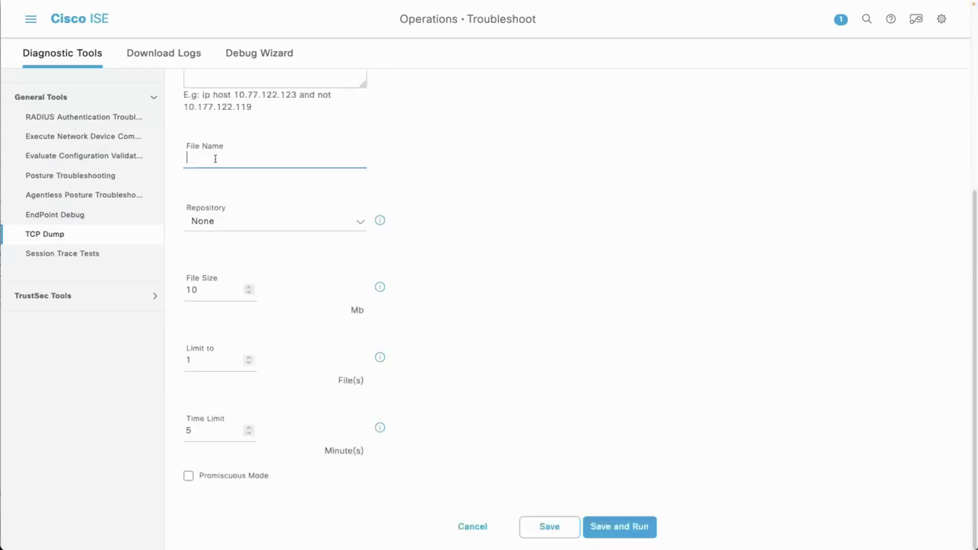
text(8021X_Wireless)
click(221, 224)
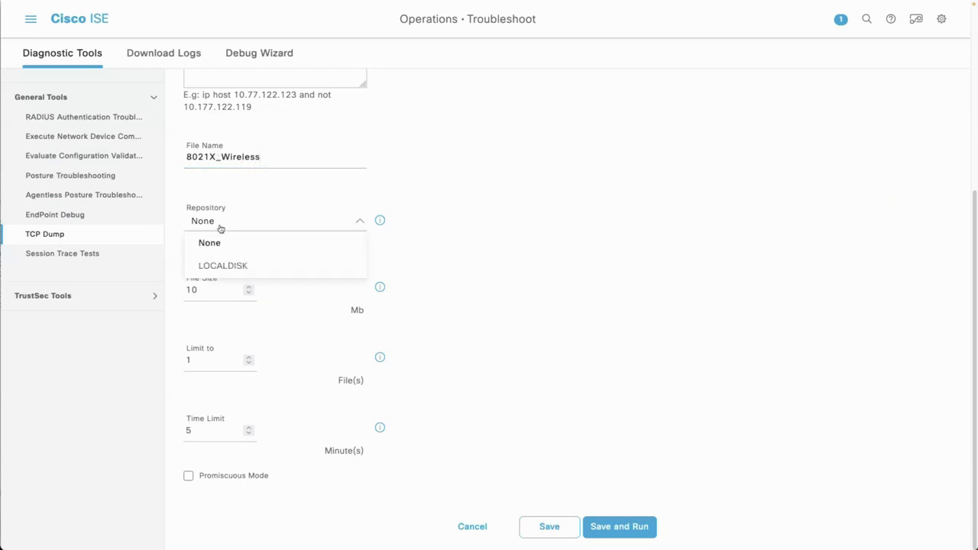
click(220, 267)
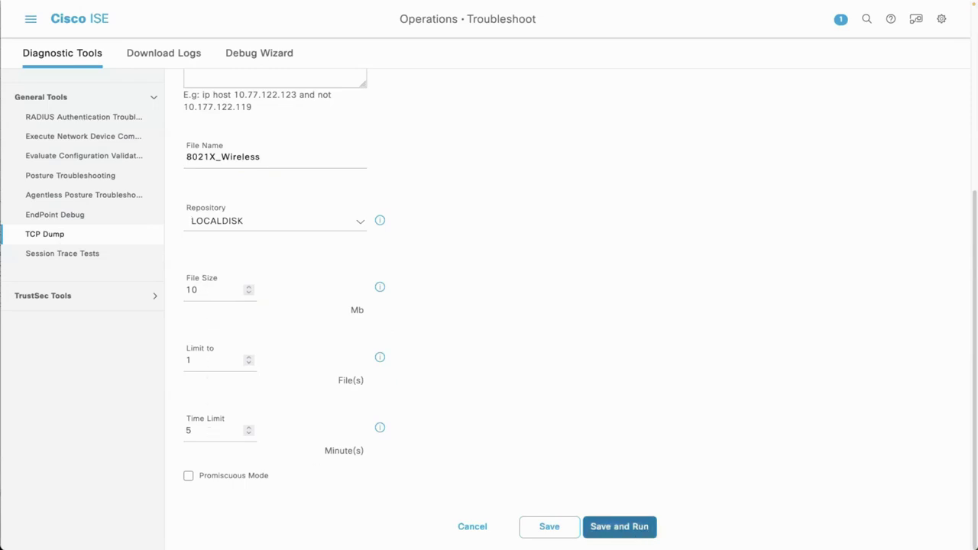
click(635, 532)
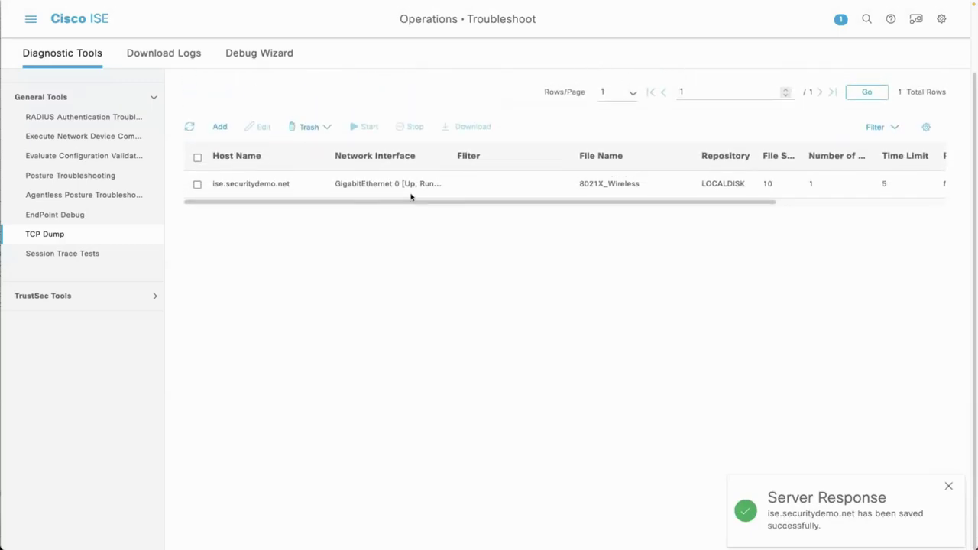
- Open the RADIUS Live Logs and refresh until the wireless user's new authentications appear
drag(415, 225, 374, 234)
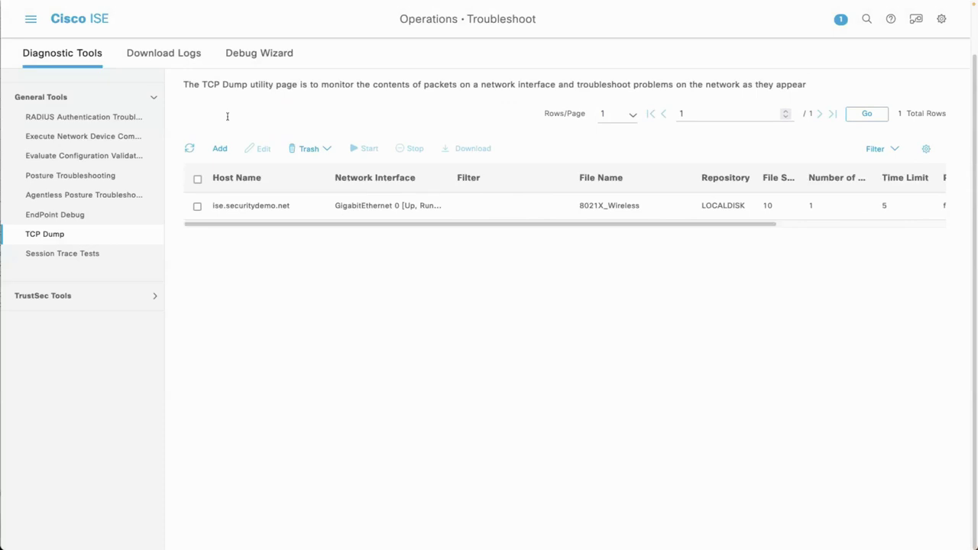
click(30, 19)
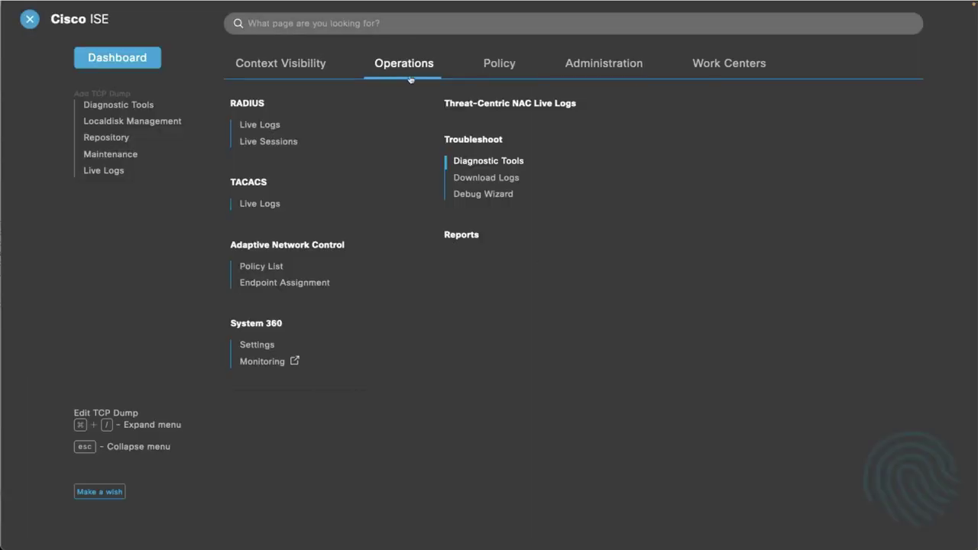
click(273, 126)
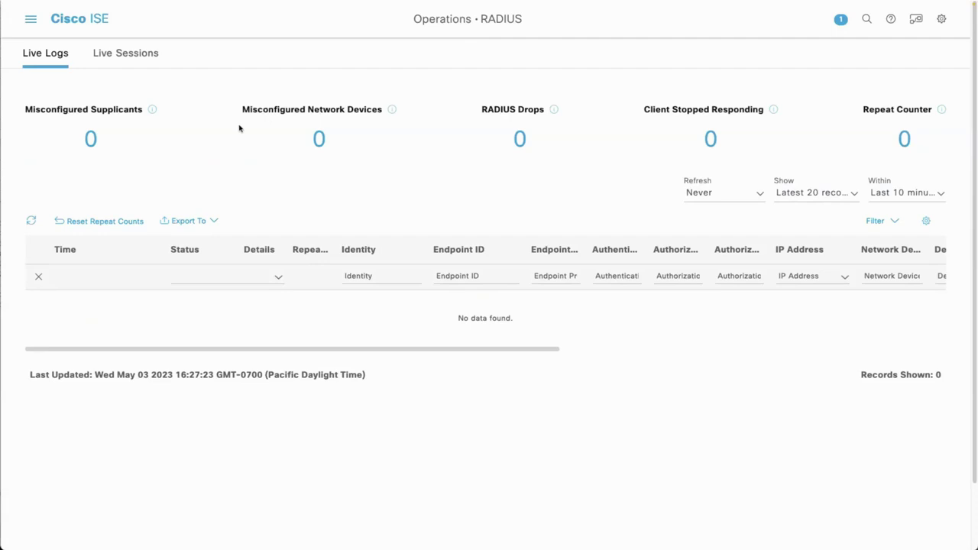
click(31, 221)
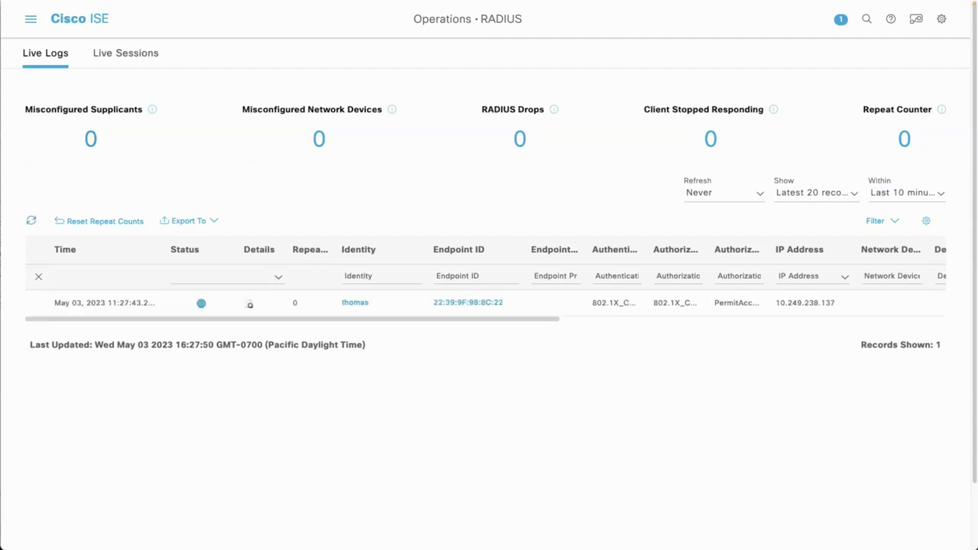
click(32, 221)
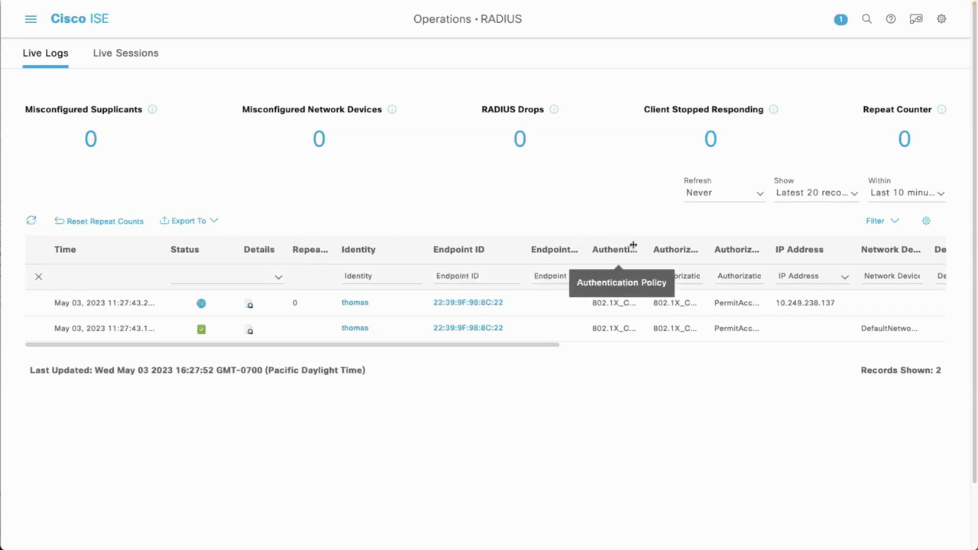
- Widen the Authentication Policy, Authorization Policy and Authorization Profiles columns to read full values
drag(634, 246, 756, 246)
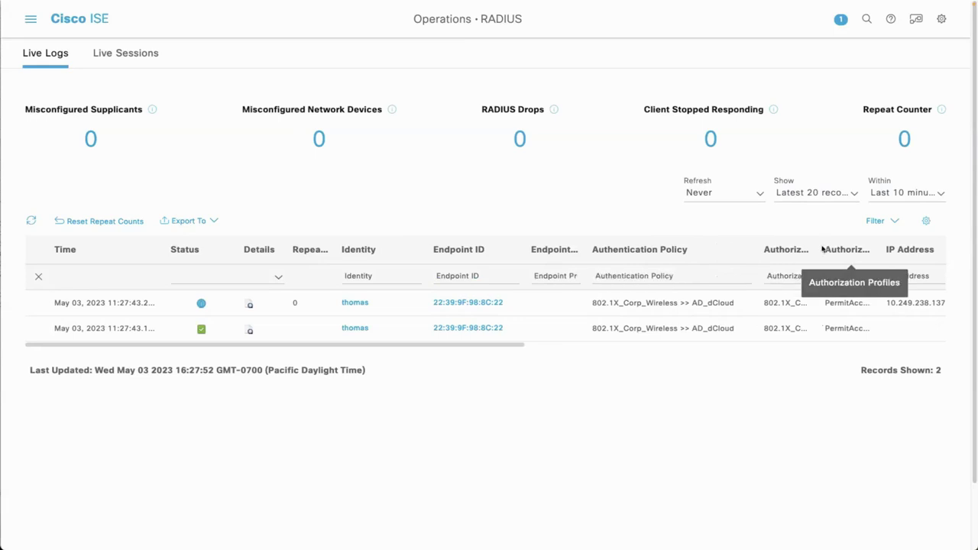
drag(815, 246, 931, 253)
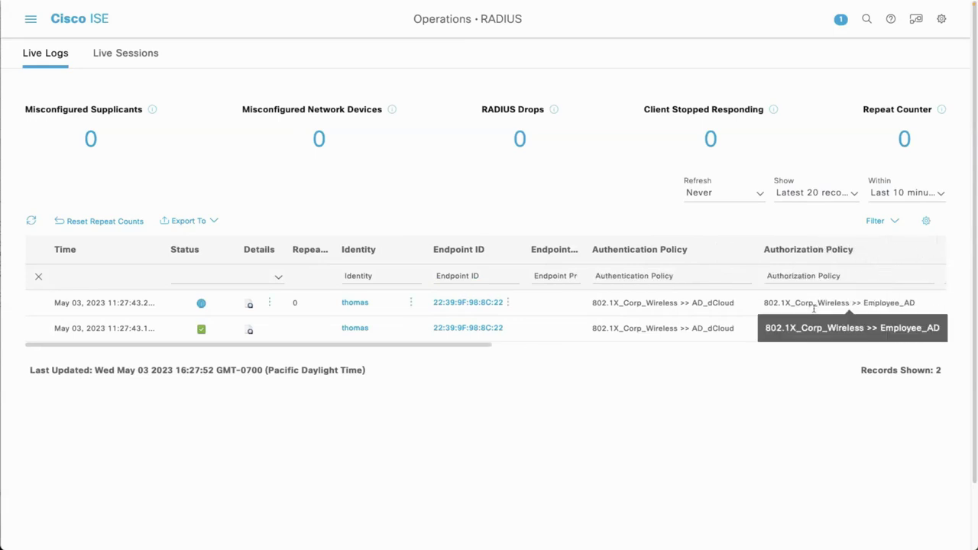
scroll(814, 308, right, 10)
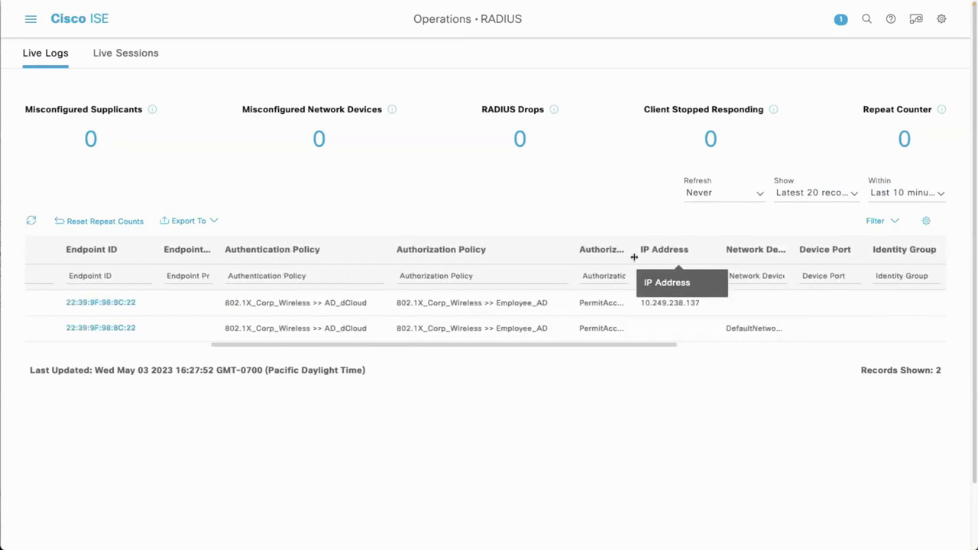
drag(633, 253, 681, 251)
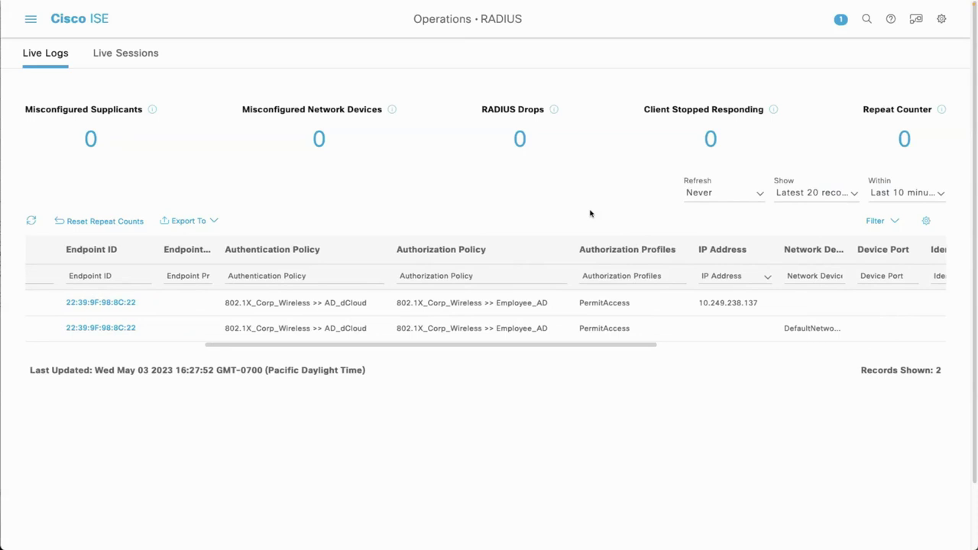
scroll(214, 261, right, 3)
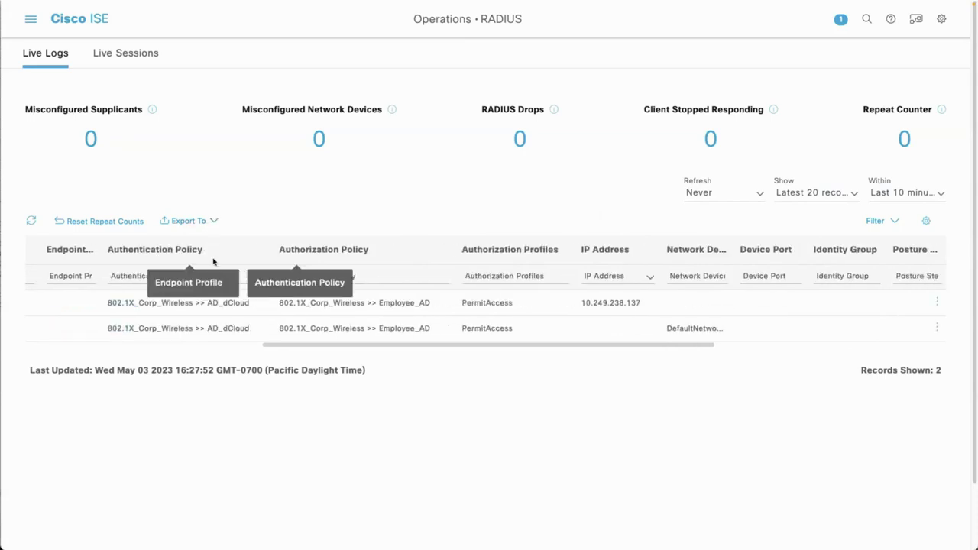
scroll(81, 348, left, 6)
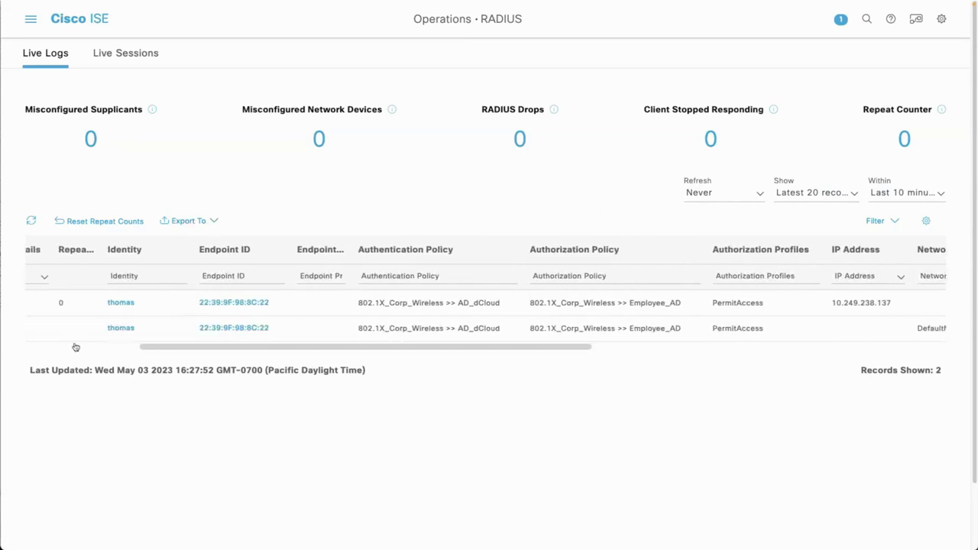
scroll(76, 348, left, 4)
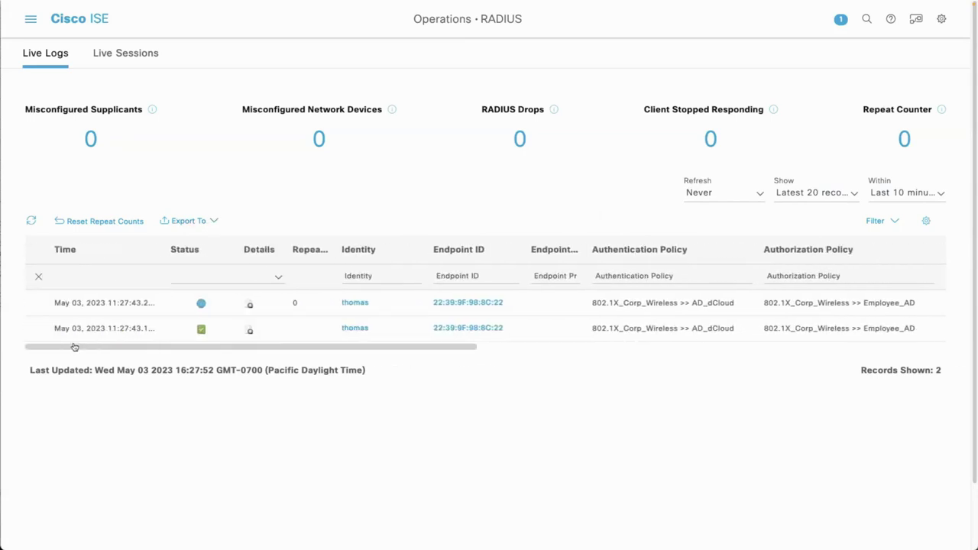
click(122, 54)
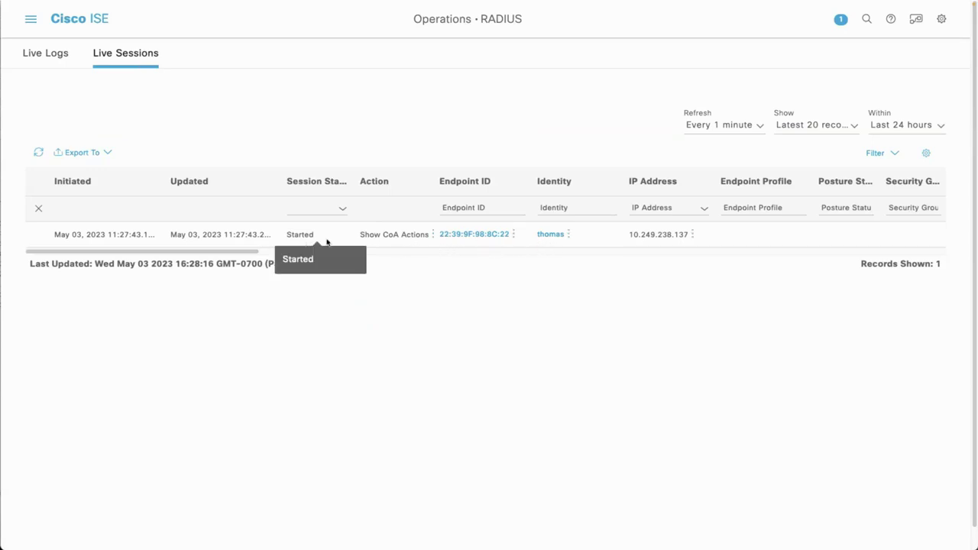
- Check the wireless session's actions, refresh to see it Terminated, and review the live logs
click(432, 236)
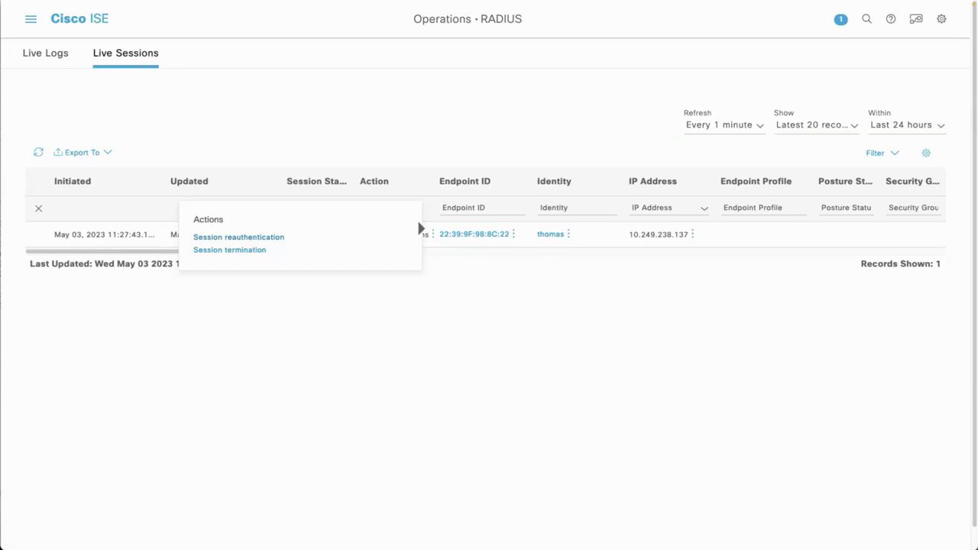
click(315, 290)
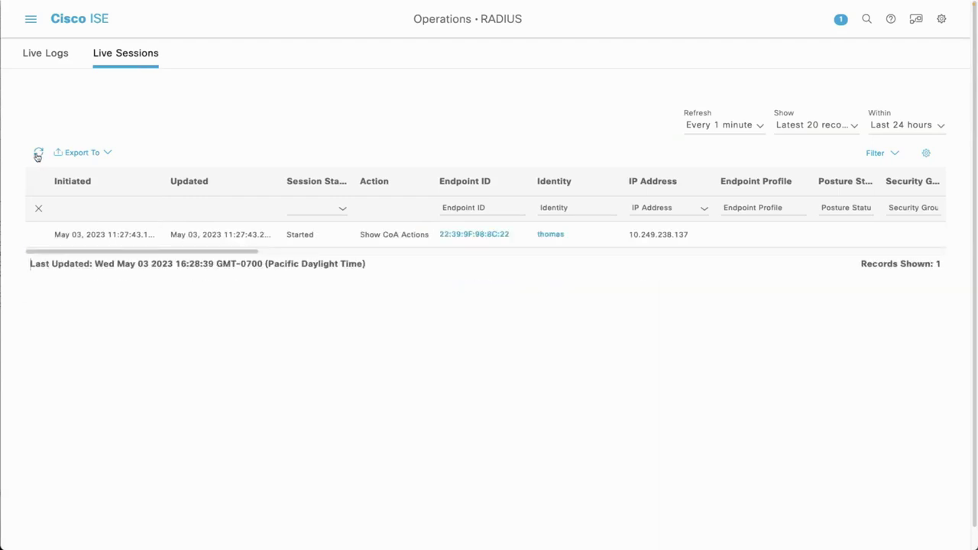
click(37, 155)
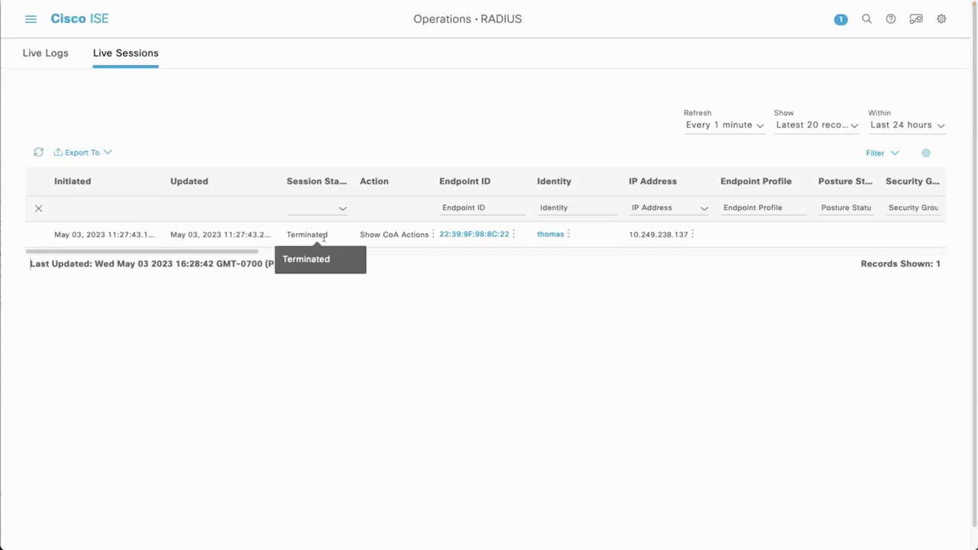
click(45, 54)
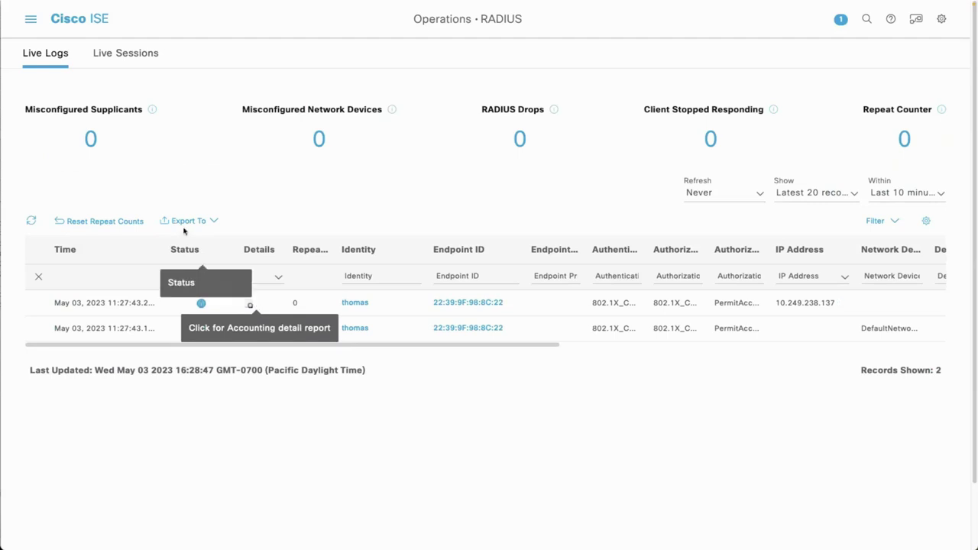
click(112, 54)
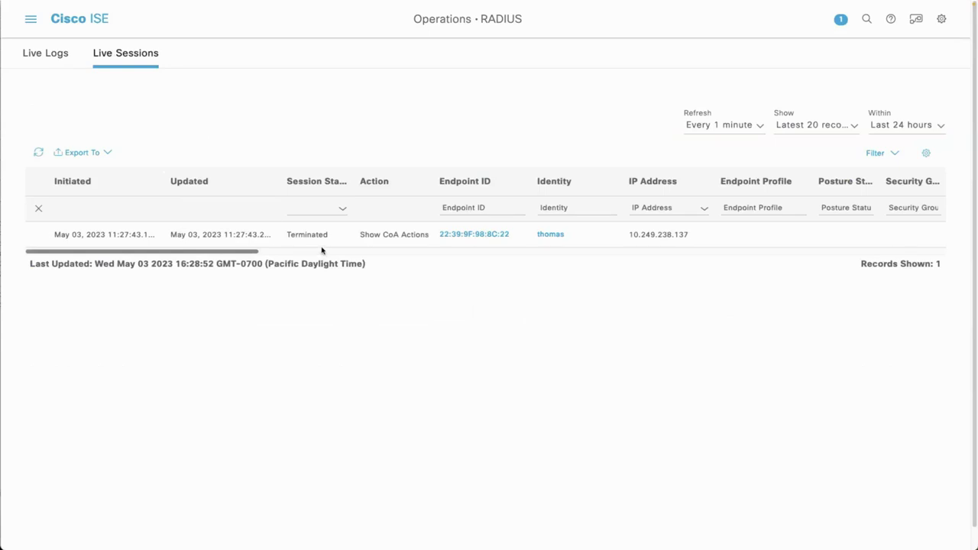
click(31, 19)
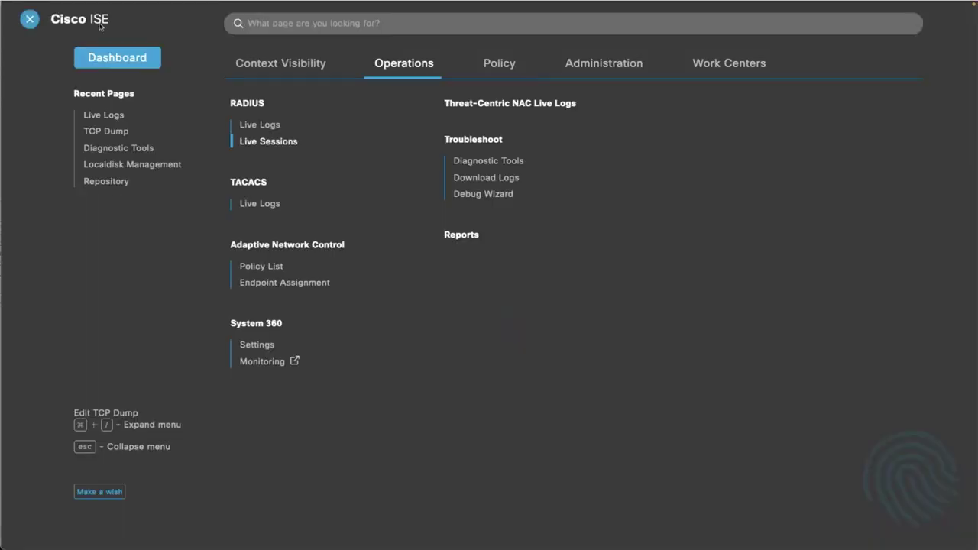
- Stop the running 8021X_Wireless capture on the TCP Dump page
click(490, 162)
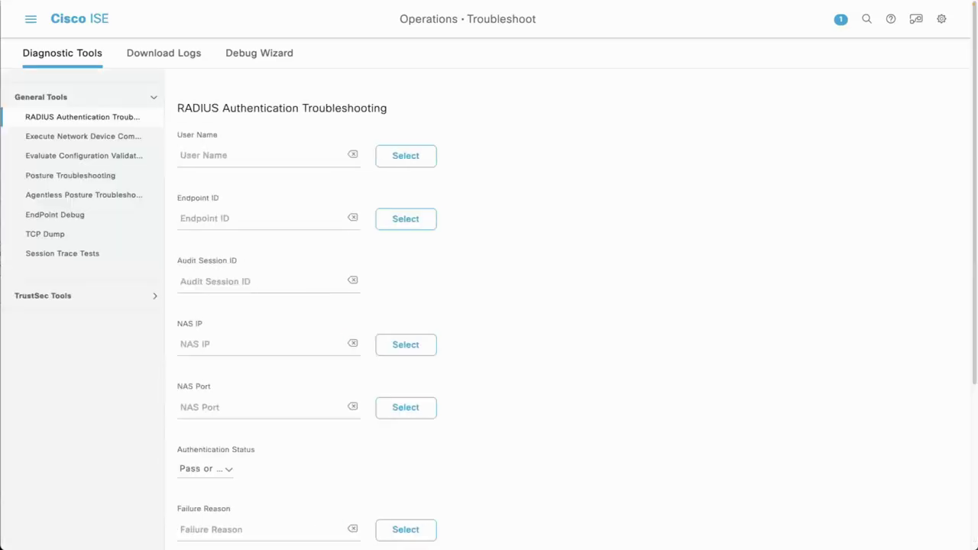
click(68, 234)
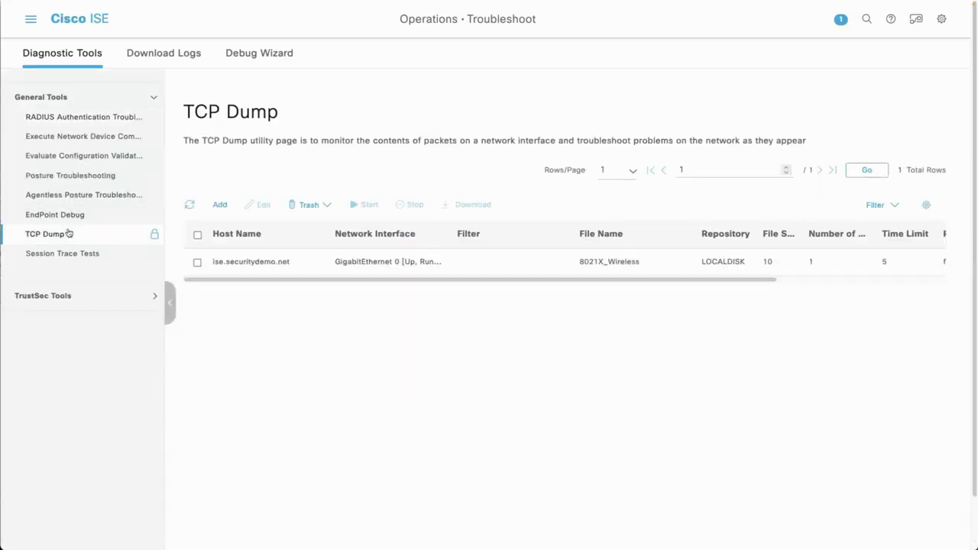
click(197, 263)
click(414, 206)
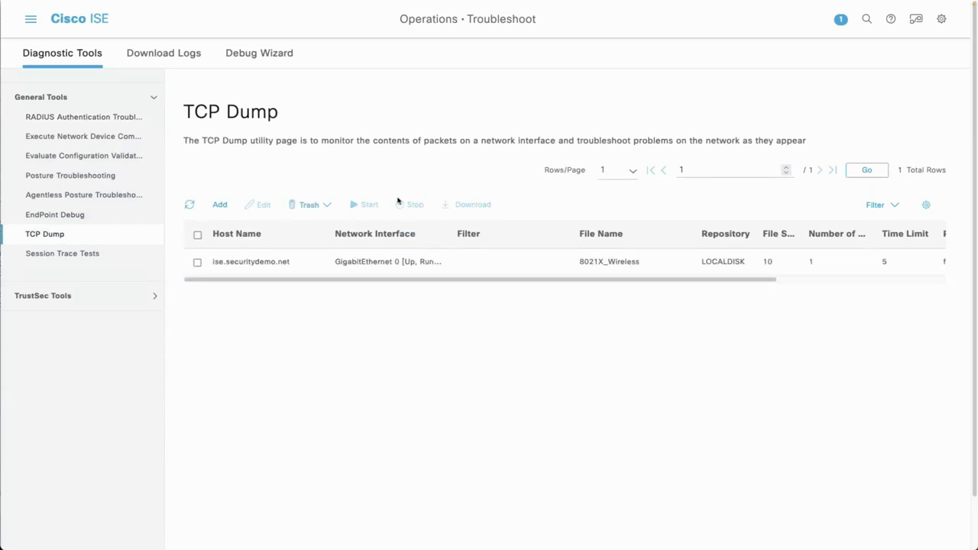
- Navigate to the Administration system maintenance pages
click(32, 24)
click(604, 63)
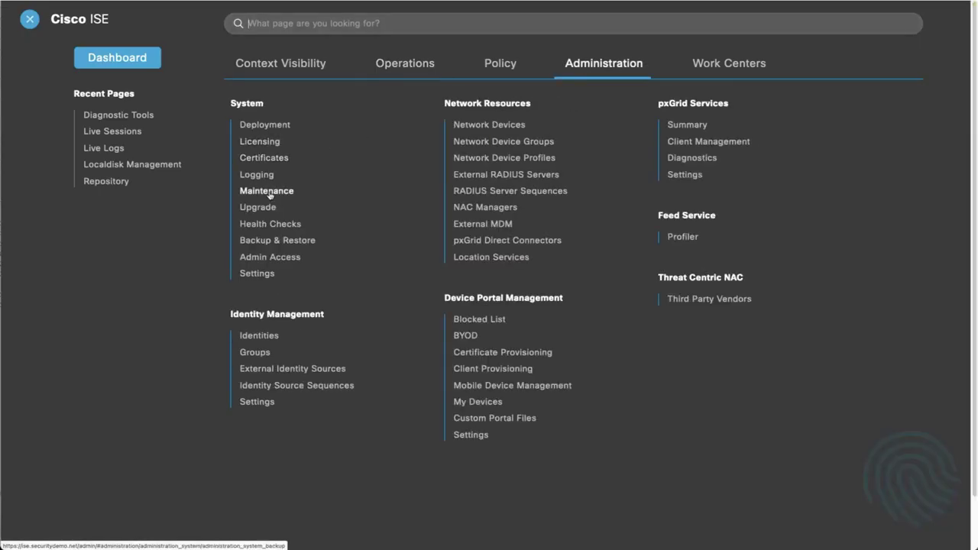
click(266, 191)
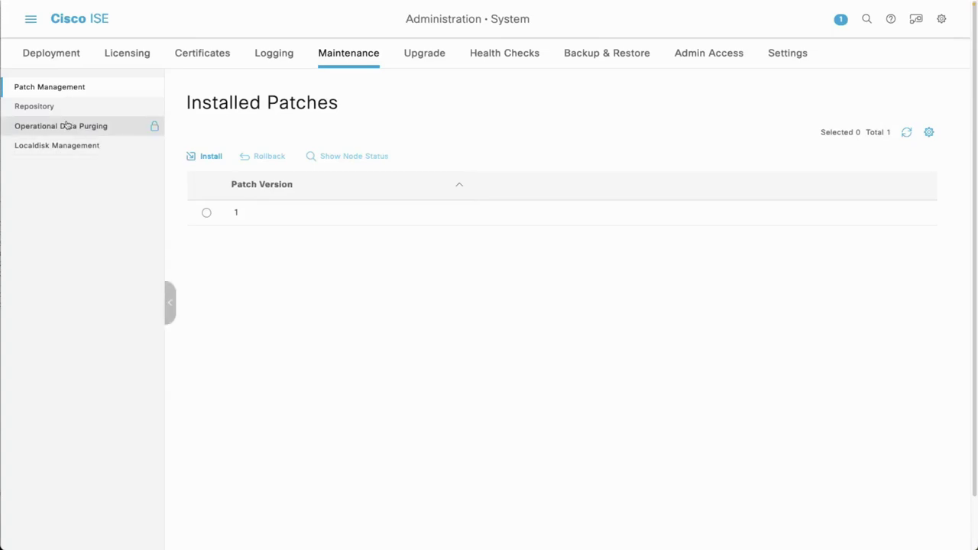
- Download 8021X_Wireless.zip from the ise node in Localdisk Management
click(44, 145)
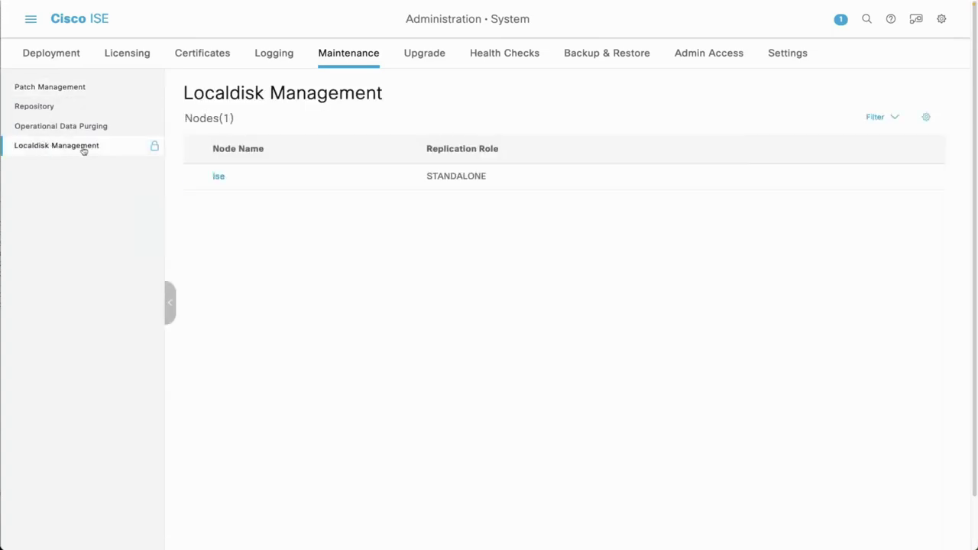
click(220, 177)
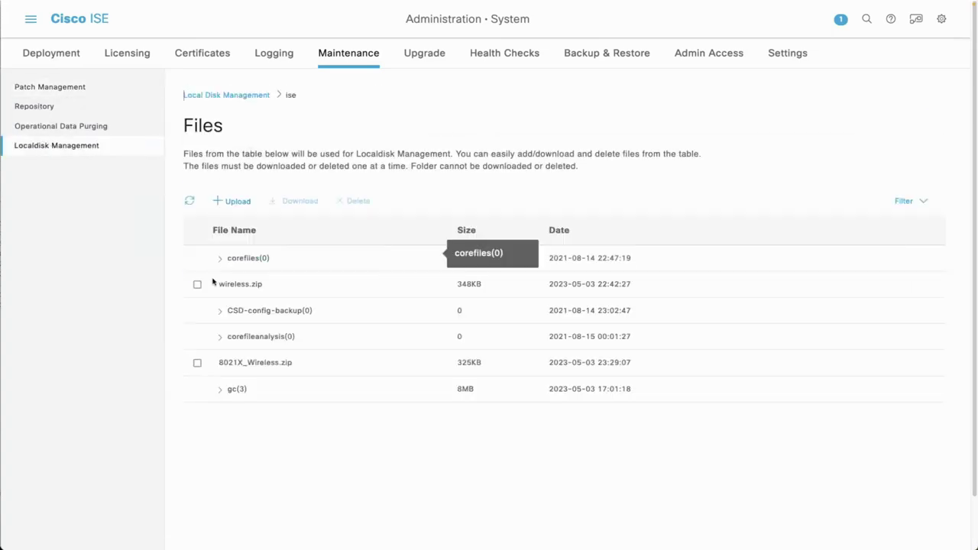
click(197, 364)
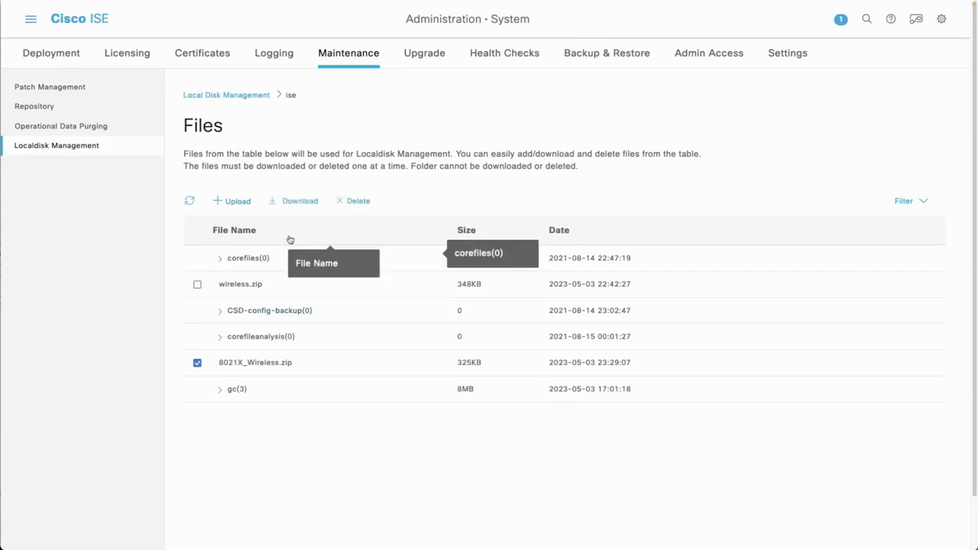
click(292, 202)
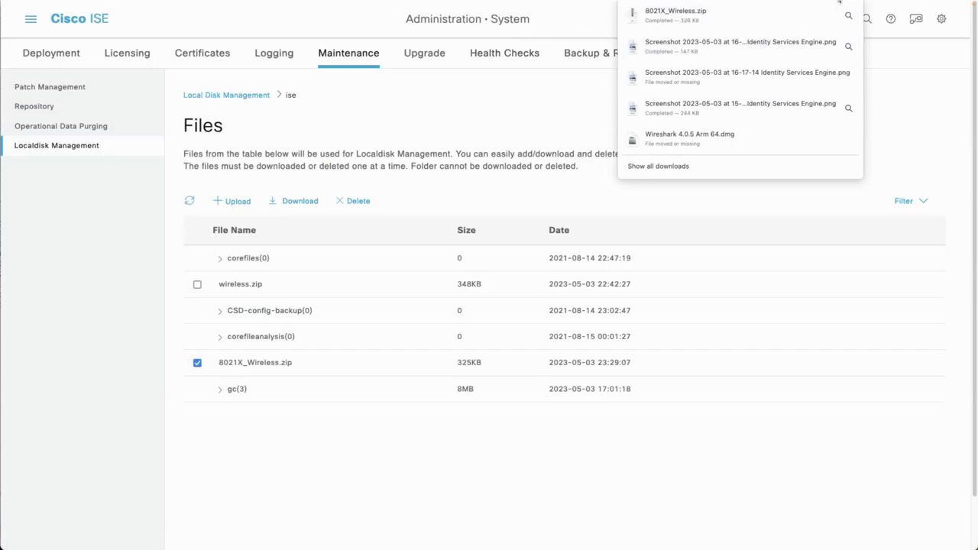
- Close the downloads list and scroll through the 1258 packets of 8021X_Wireless.pcap
key(Escape)
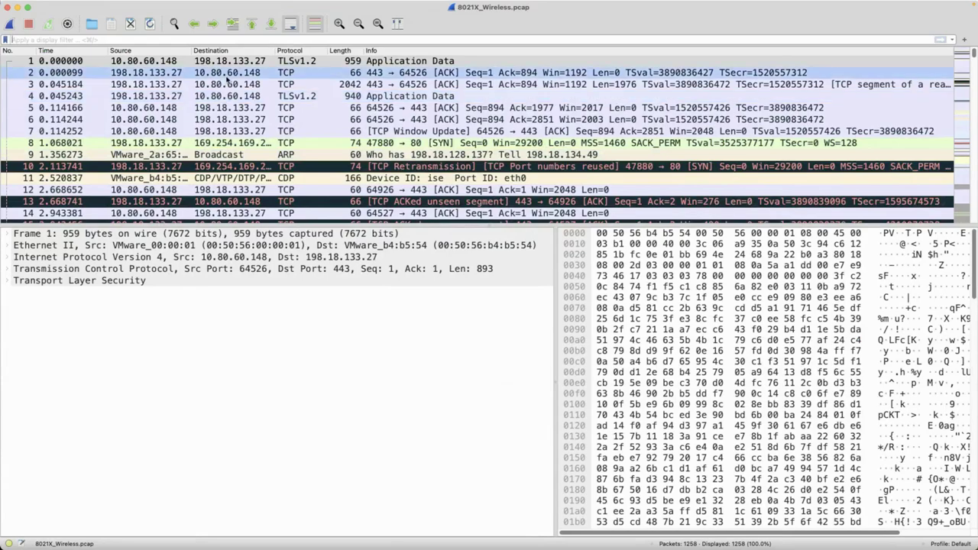
scroll(228, 114, down, 10)
scroll(229, 135, down, 20)
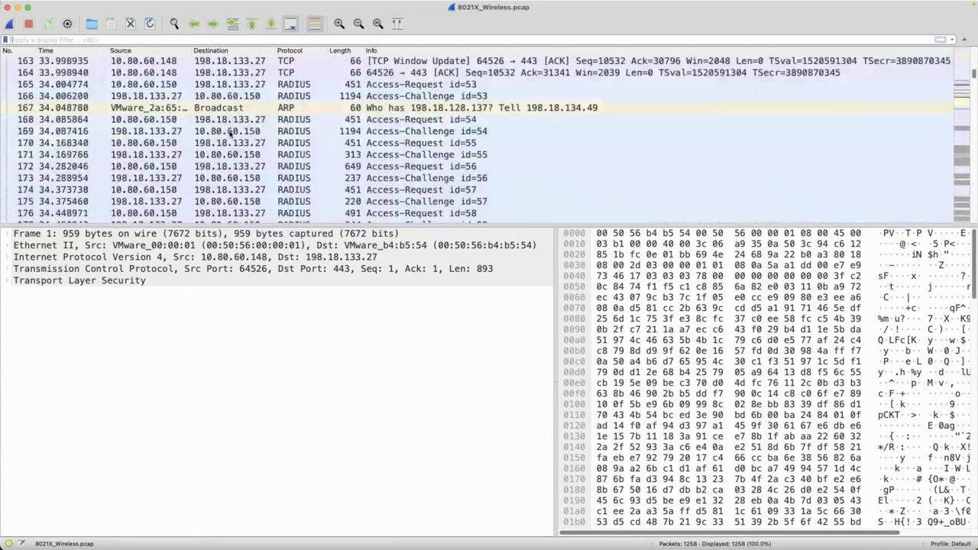
scroll(230, 135, up, 20)
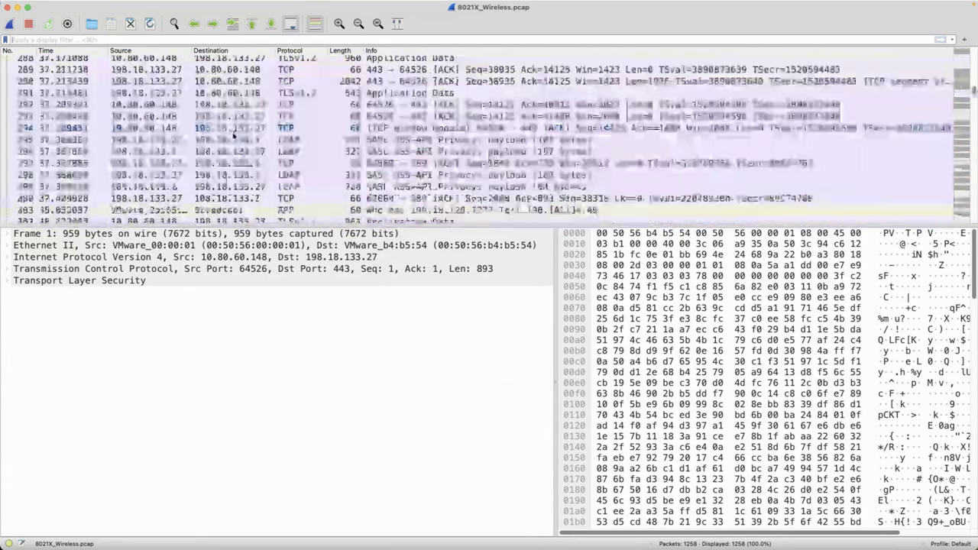
- Apply the radius display filter and open frame 146's Attribute Value Pairs
click(24, 38)
text(radius)
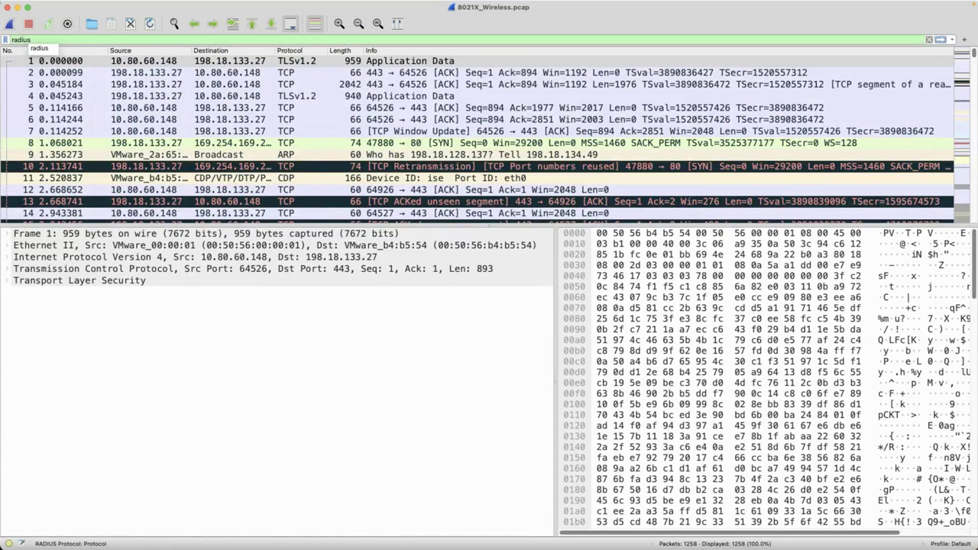
key(Return)
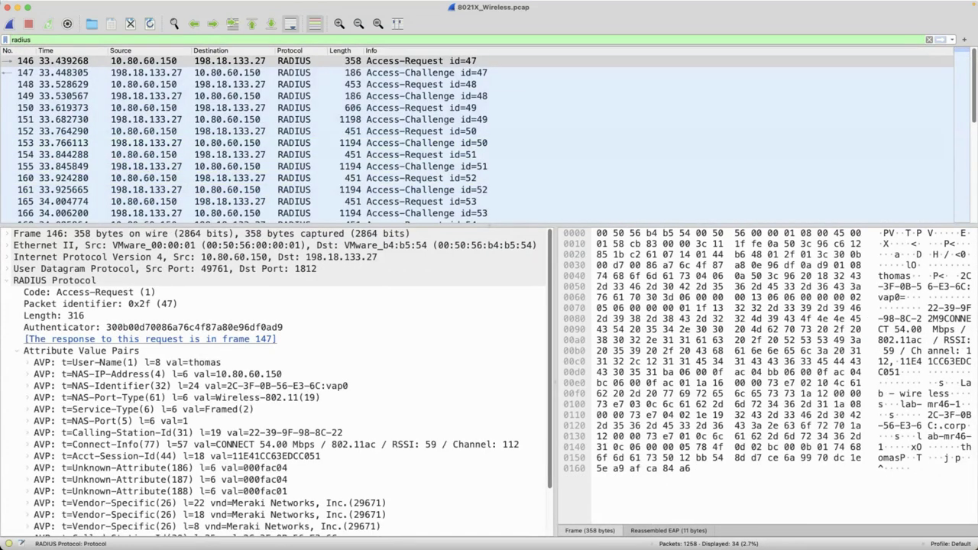
click(13, 327)
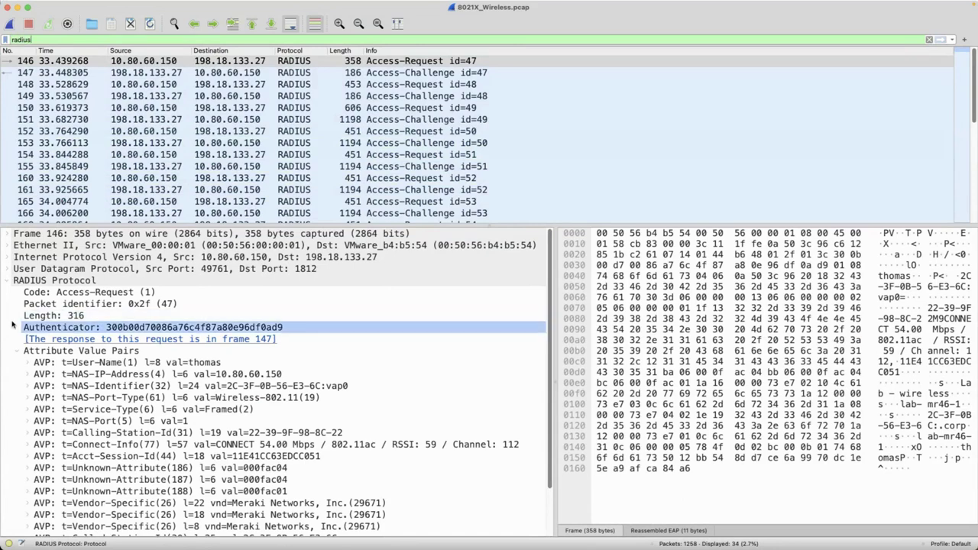
click(9, 351)
- Inspect the User-Name, NAS-IP-Address, NAS-Identifier, NAS-Port-Type, Service-Type and NAS-Port attributes
click(29, 362)
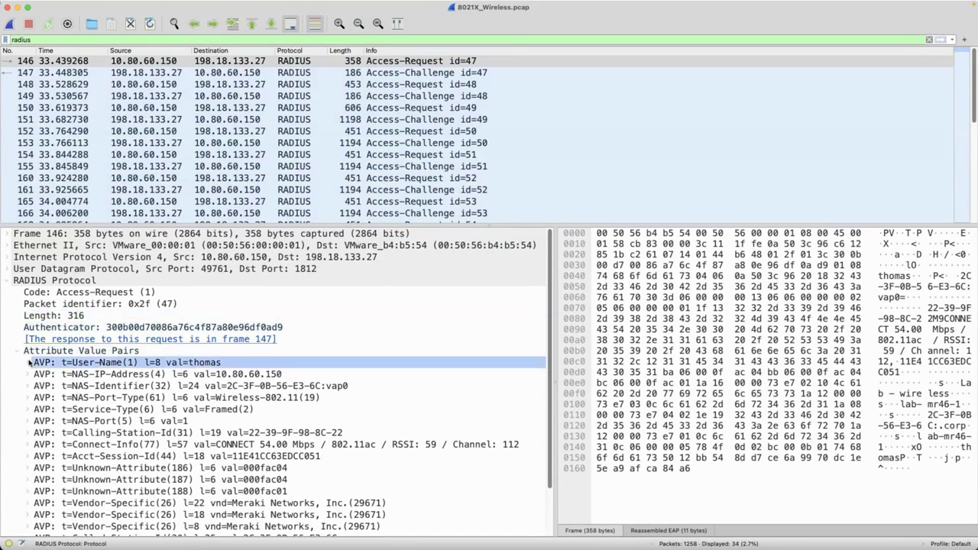
click(76, 374)
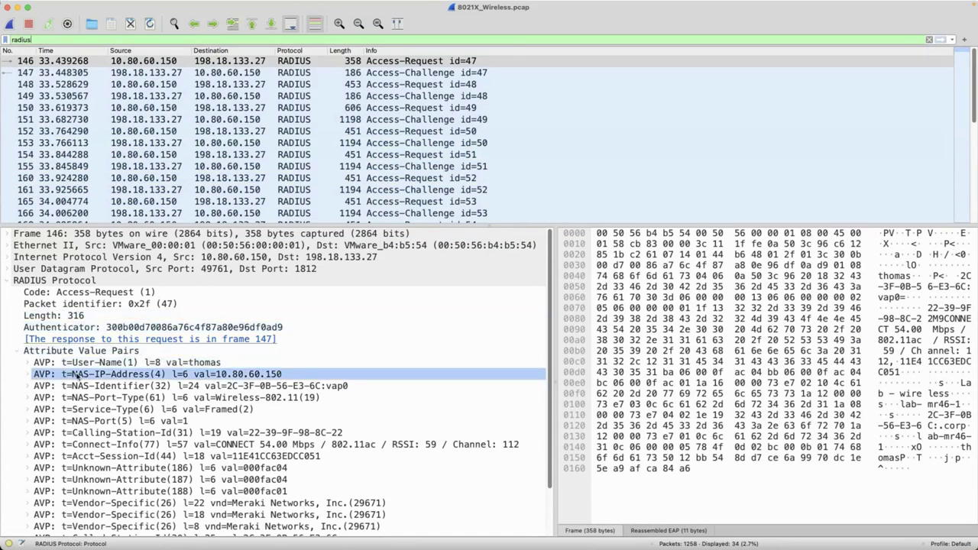
click(80, 387)
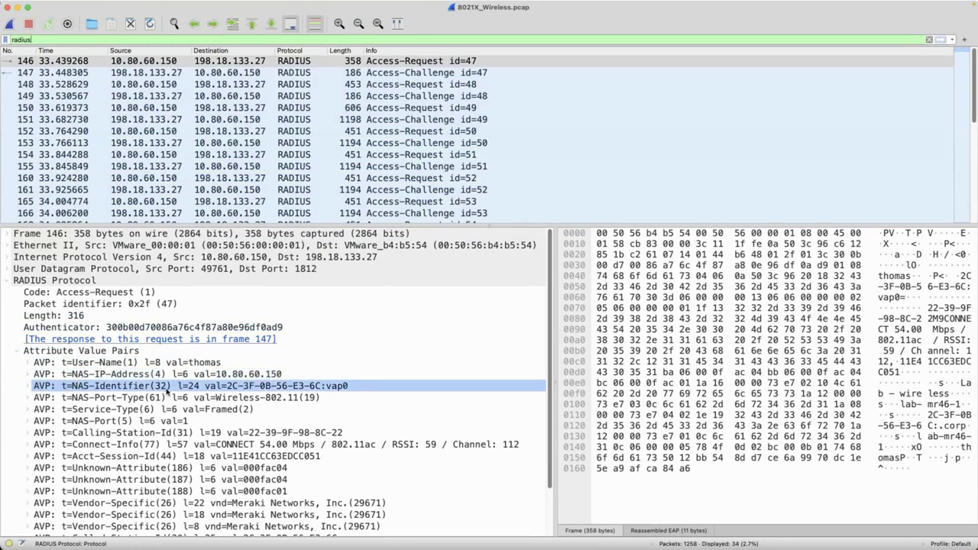
click(169, 397)
click(214, 390)
click(229, 399)
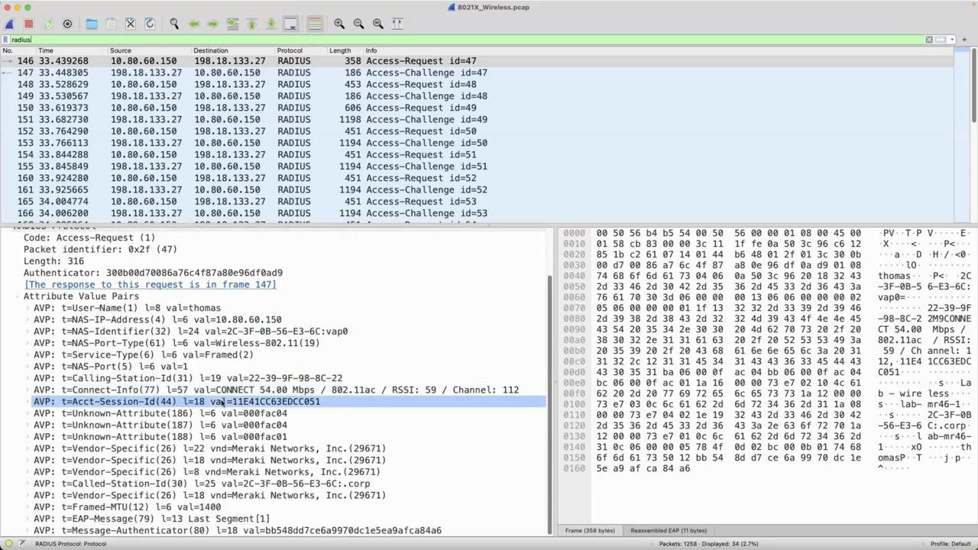
click(201, 355)
click(201, 366)
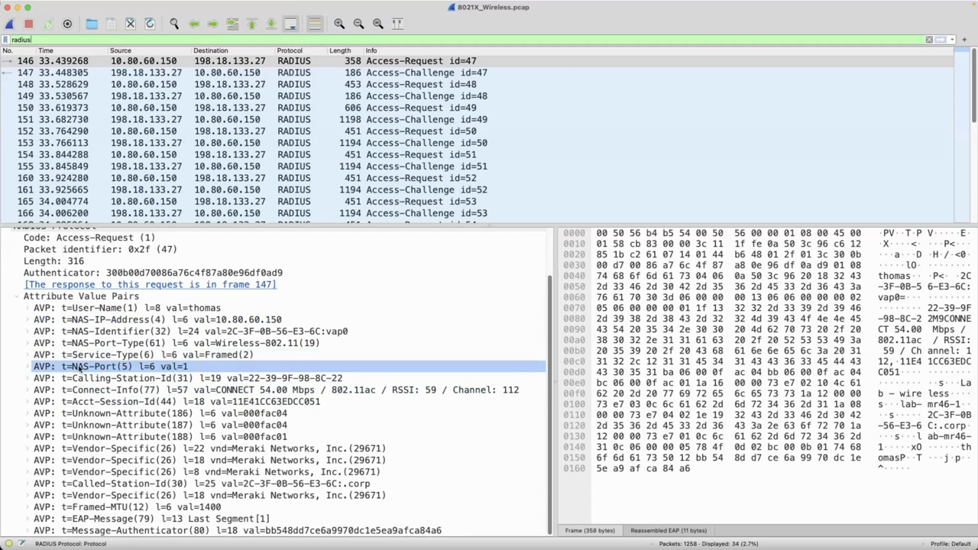
- Review Service-Type and NAS-Port, then Calling-Station-Id, Connect-Info, Acct-Session-Id and Unknown-Attribute(186)
key(Up)
key(Down)
click(85, 345)
click(86, 355)
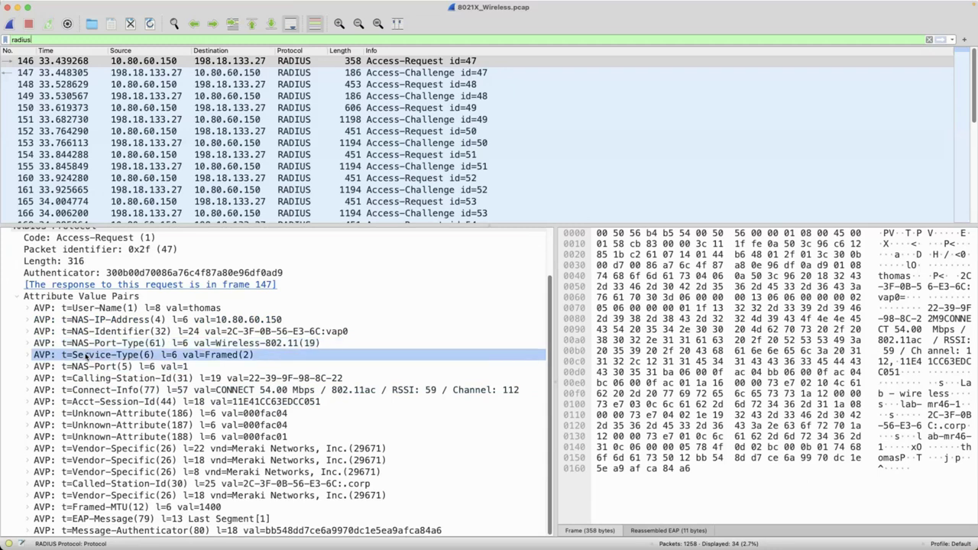
click(88, 367)
click(91, 379)
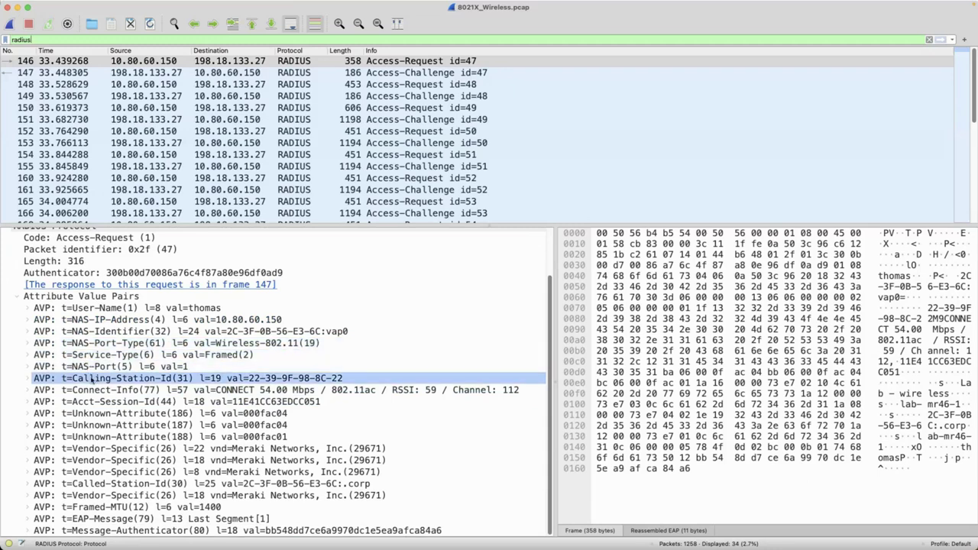
click(94, 390)
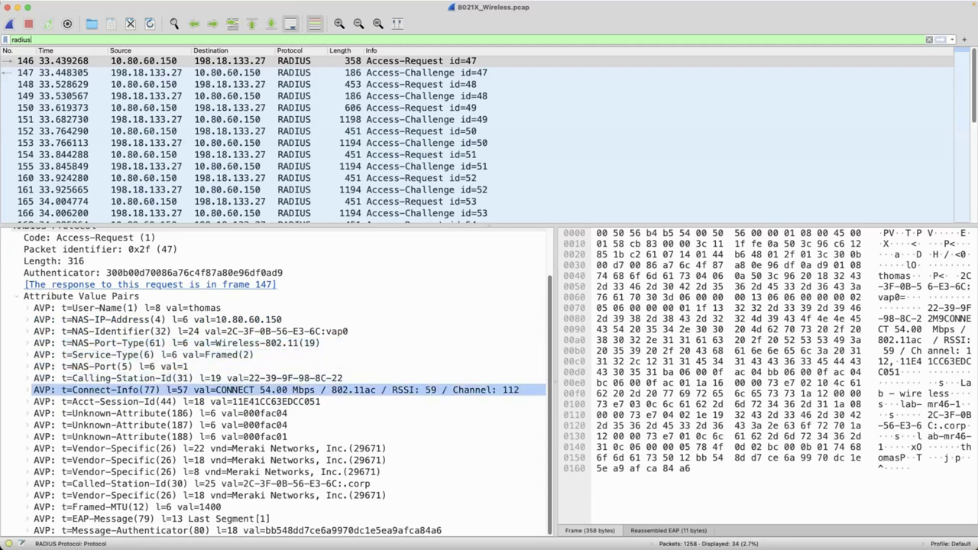
click(93, 401)
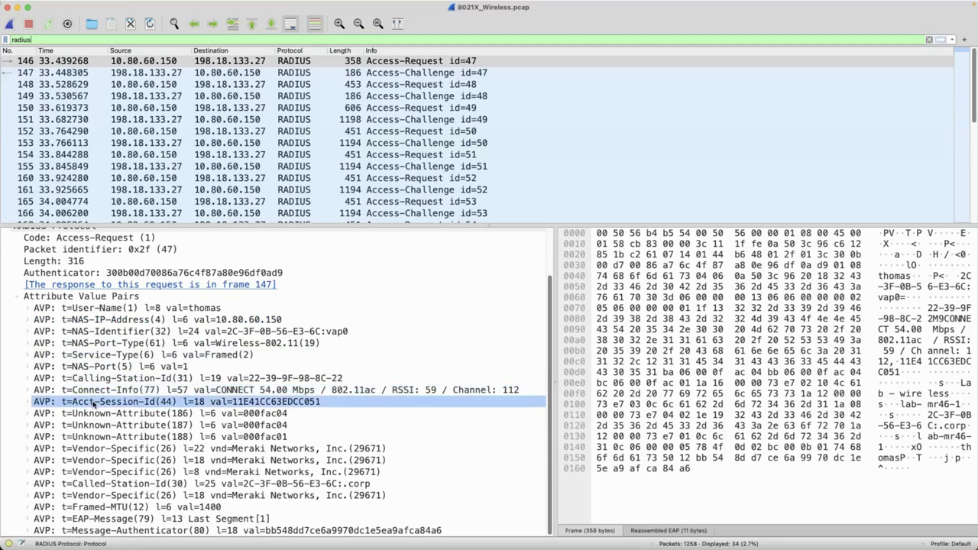
click(91, 413)
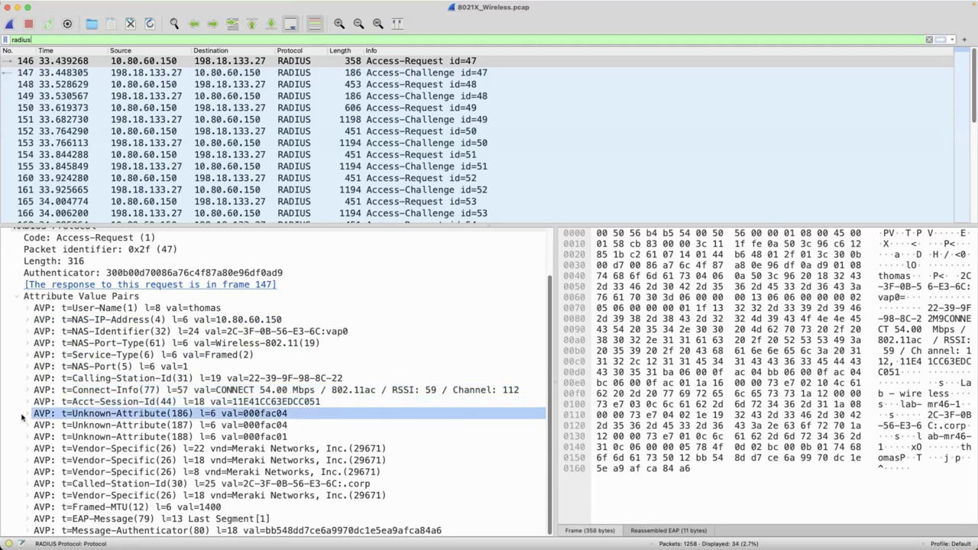
click(28, 414)
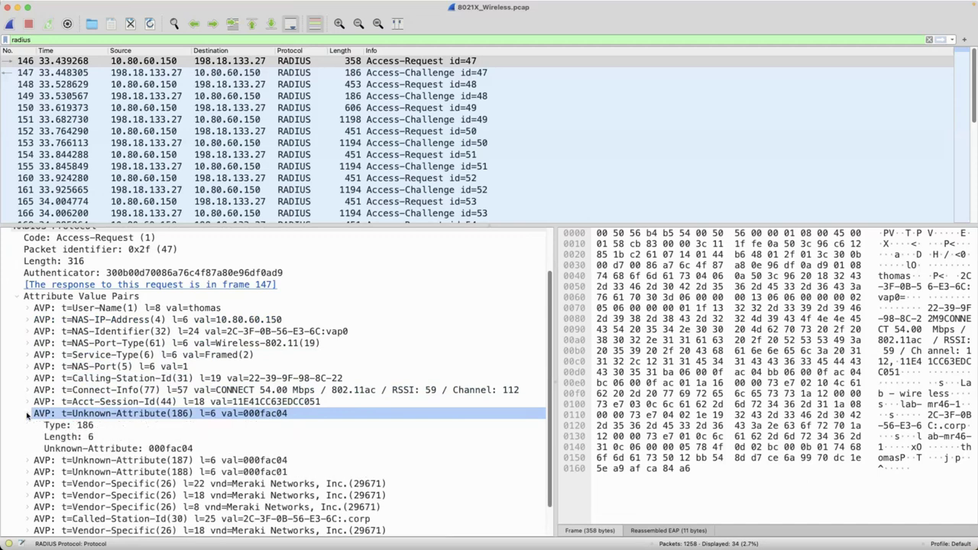
click(28, 414)
click(30, 460)
click(31, 448)
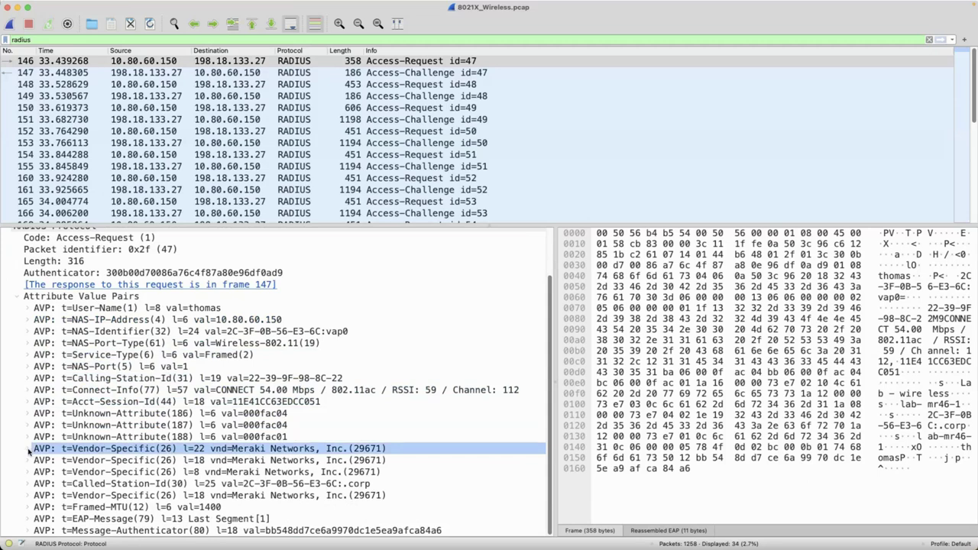
click(28, 449)
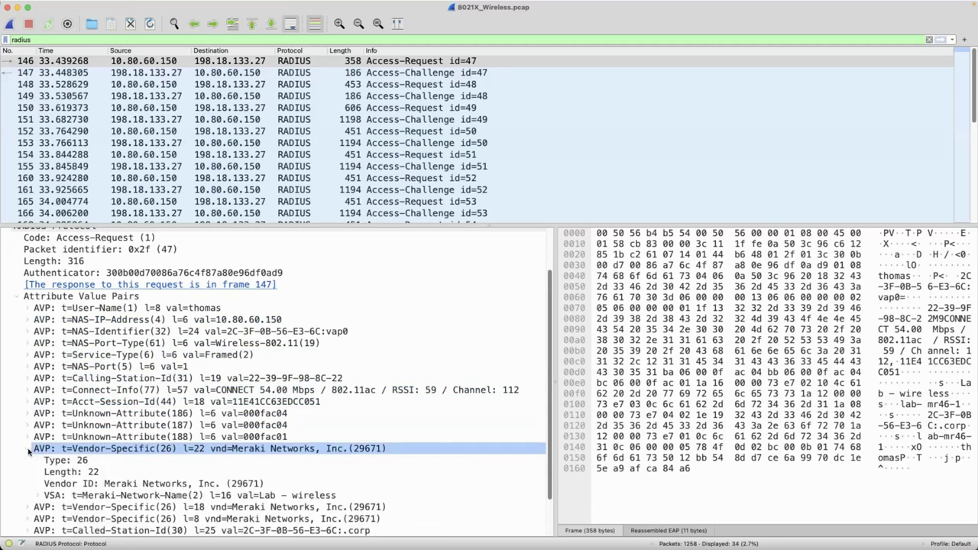
click(28, 450)
click(30, 460)
click(28, 460)
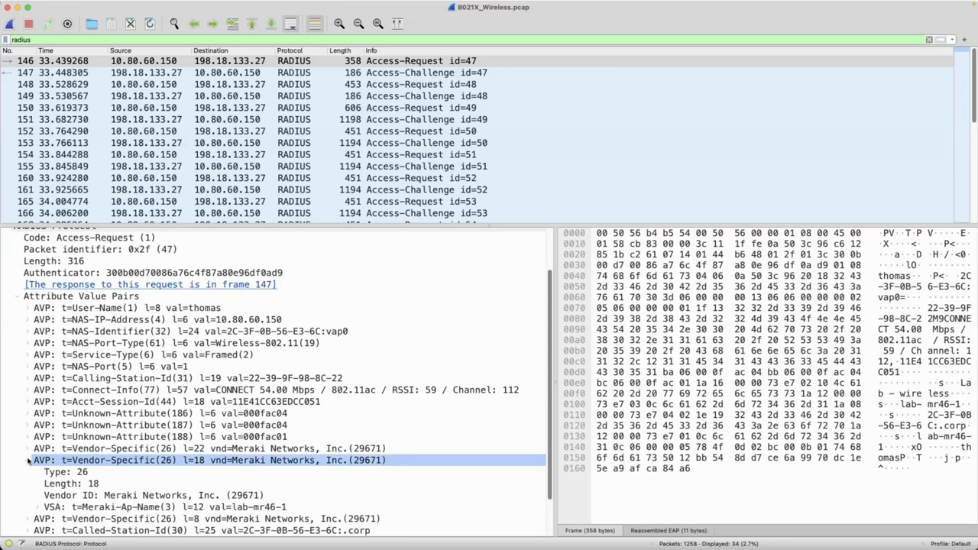
click(28, 461)
click(30, 472)
click(28, 472)
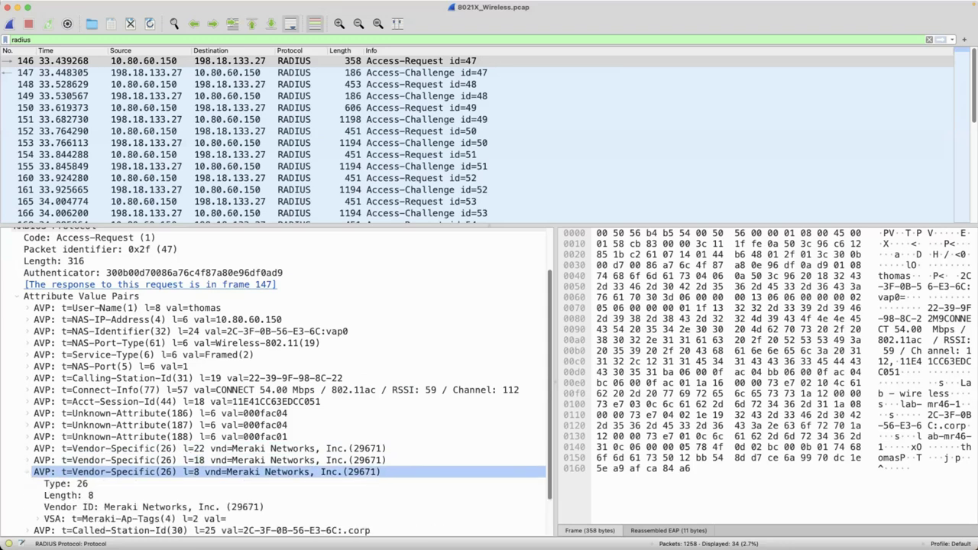
click(28, 472)
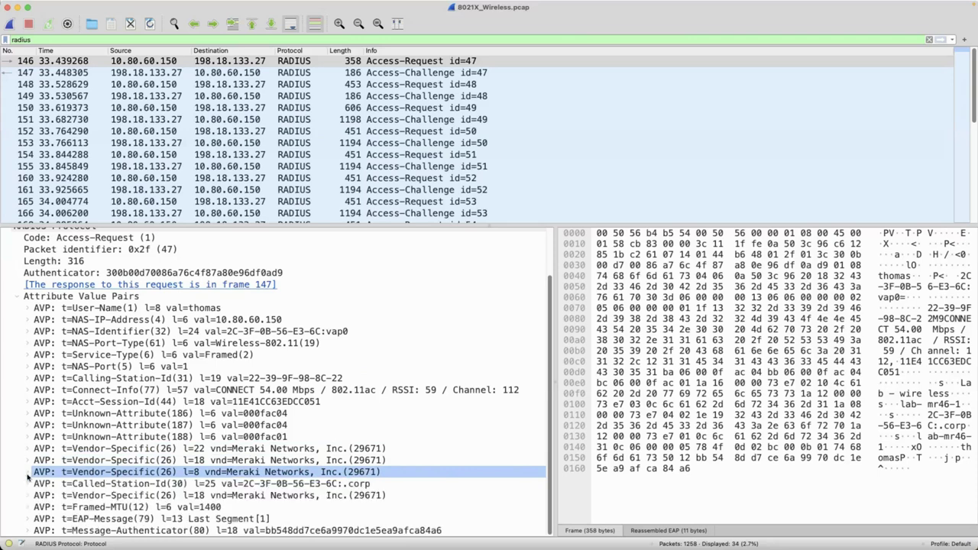
click(30, 484)
click(28, 483)
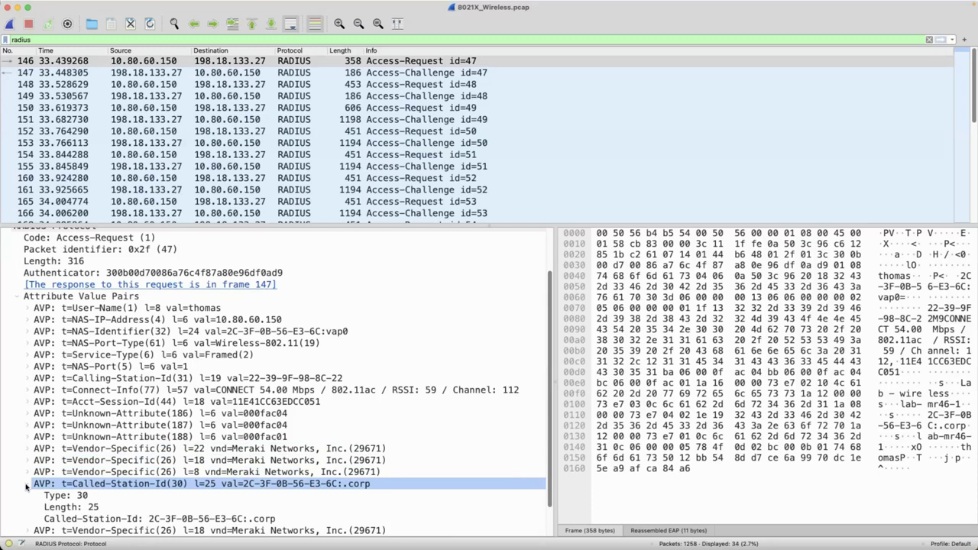
click(28, 483)
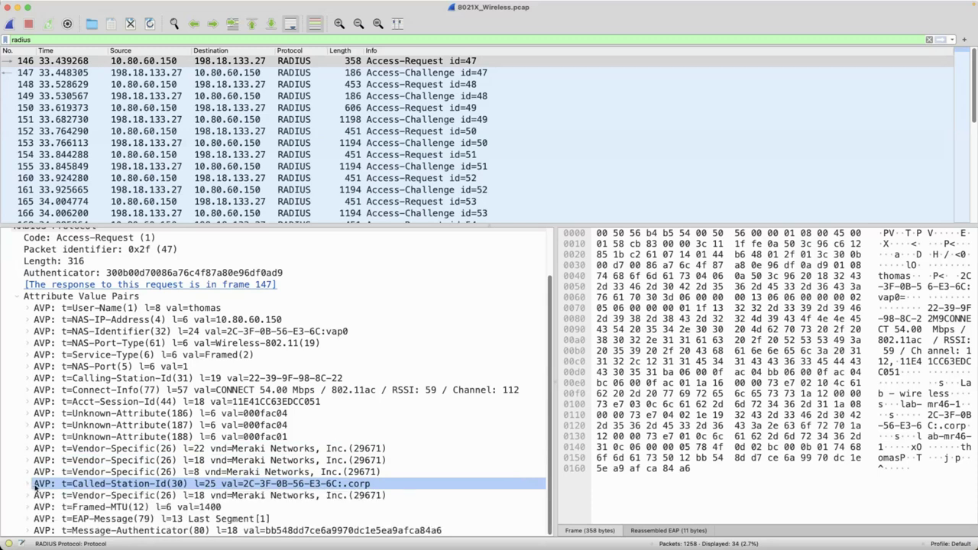
click(35, 495)
click(28, 496)
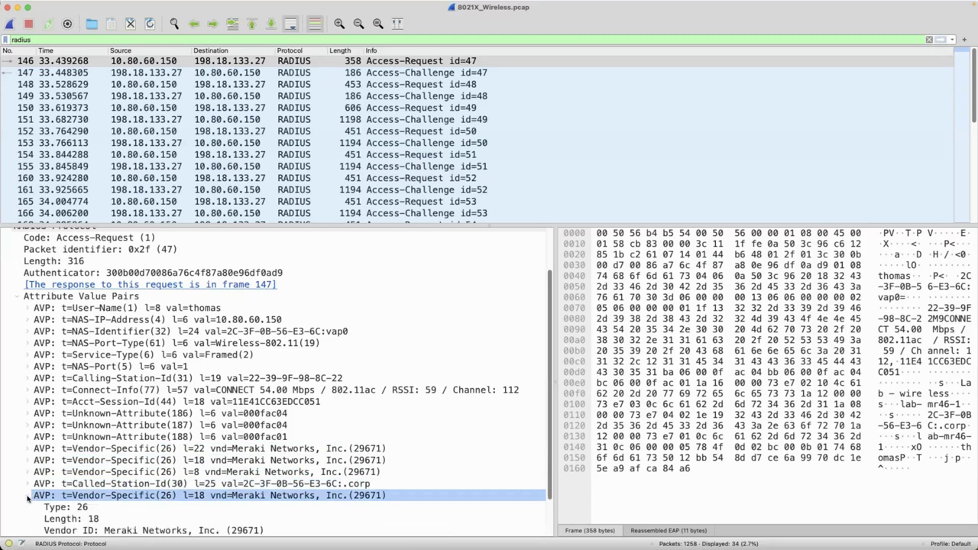
scroll(29, 498, down, 2)
click(46, 496)
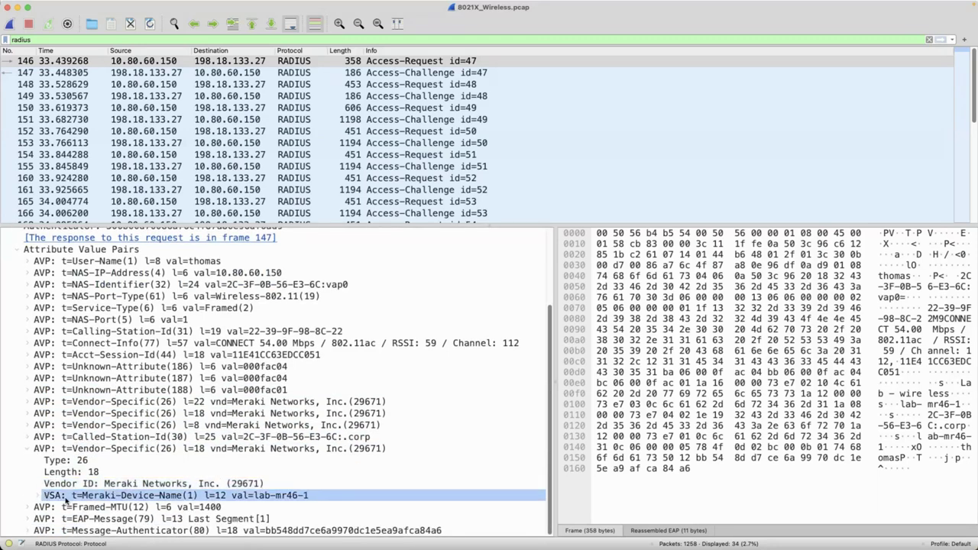
click(46, 484)
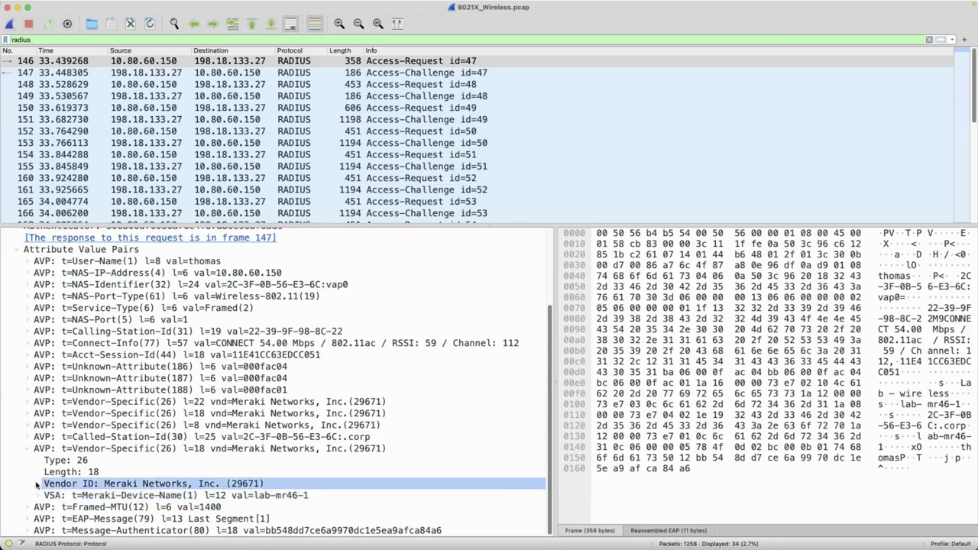
click(38, 460)
click(34, 449)
click(27, 450)
click(28, 471)
click(31, 519)
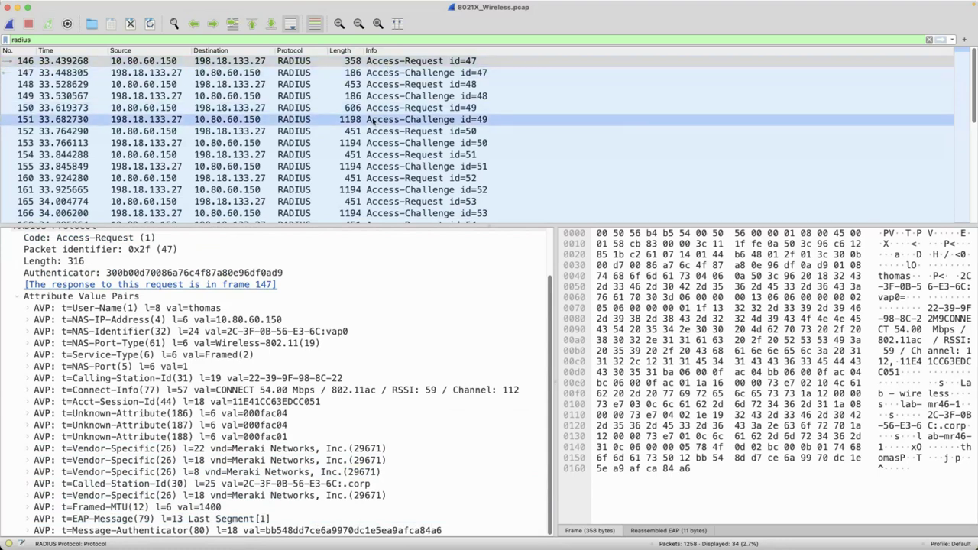
- Select frame 246 Access-Accept id=61 and confirm its embedded EAP code is Success
scroll(373, 122, down, 10)
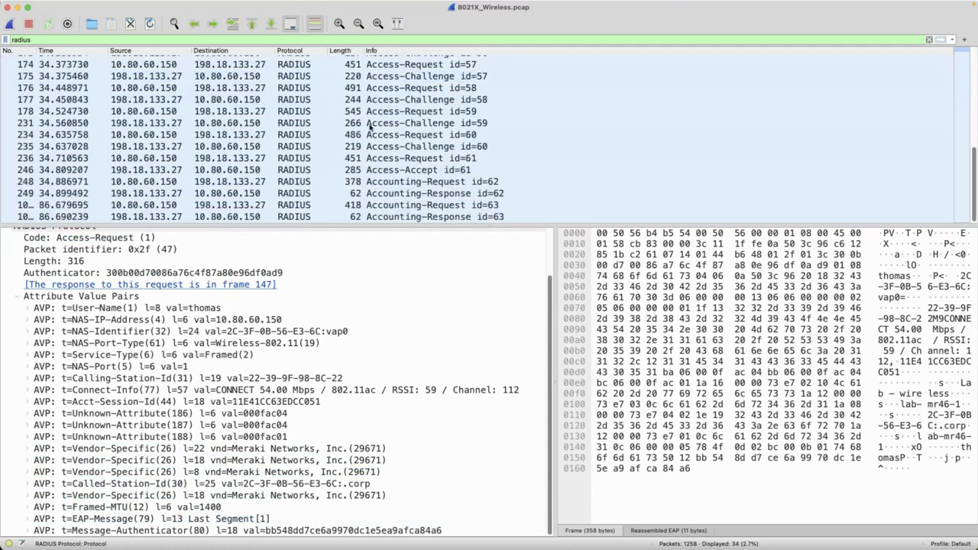
click(386, 171)
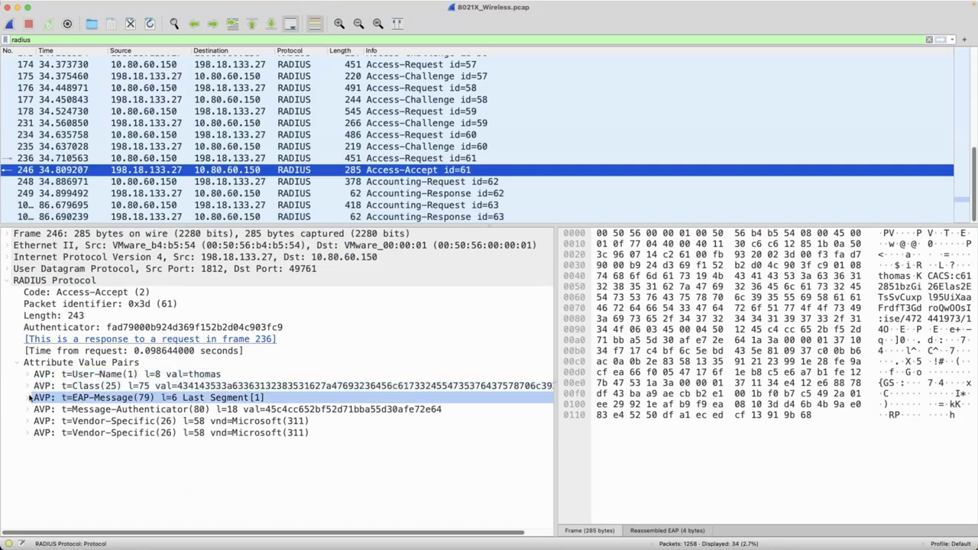
click(28, 399)
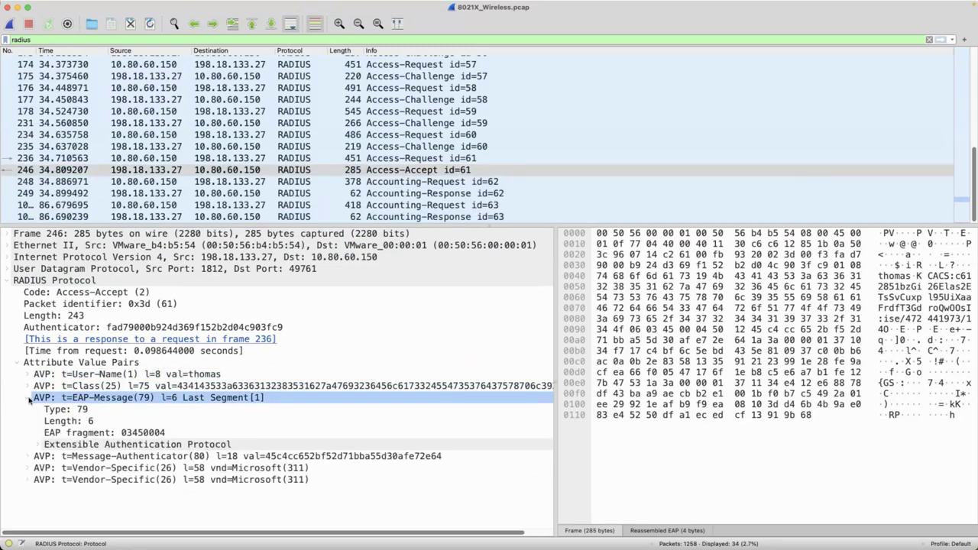
click(36, 444)
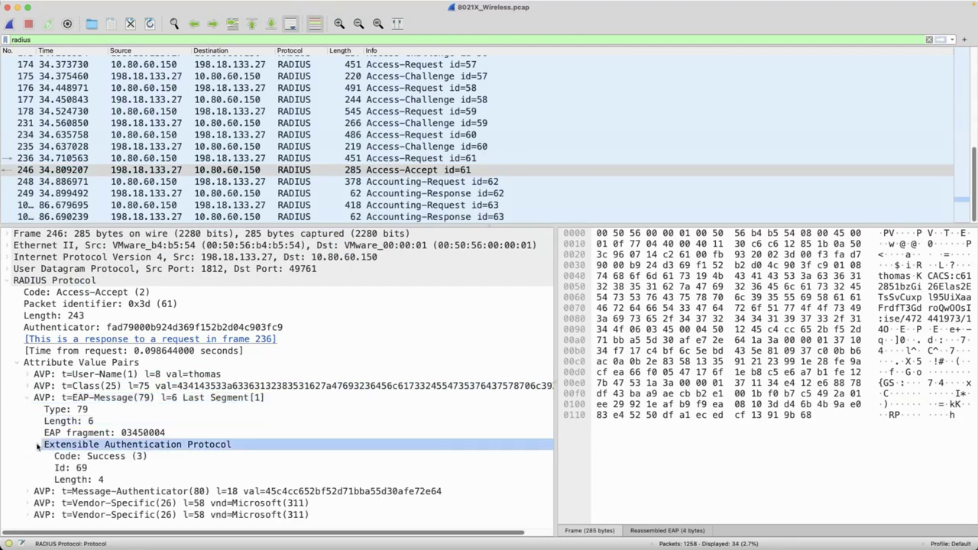
click(40, 457)
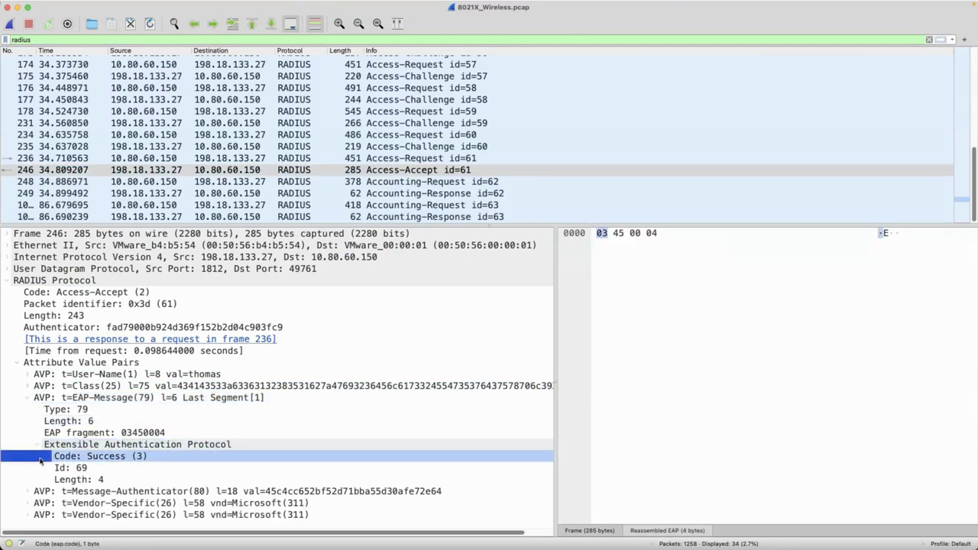
key(Up)
key(Up)
key(Up)
key(Up)
key(Up)
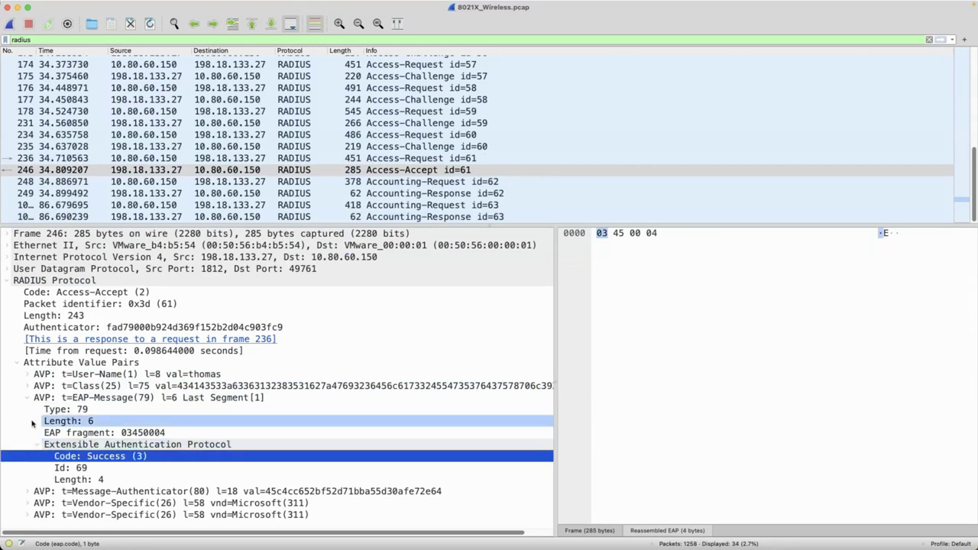
click(27, 399)
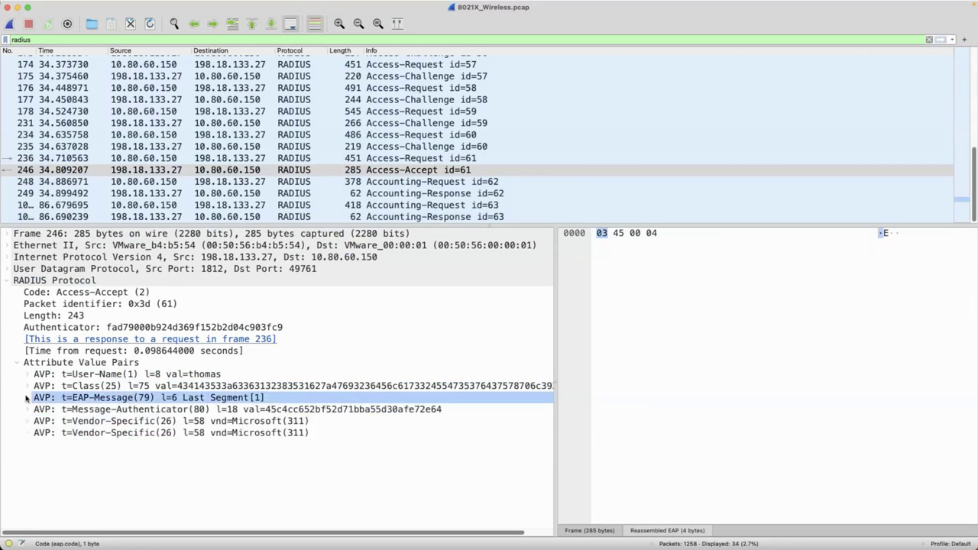
click(48, 482)
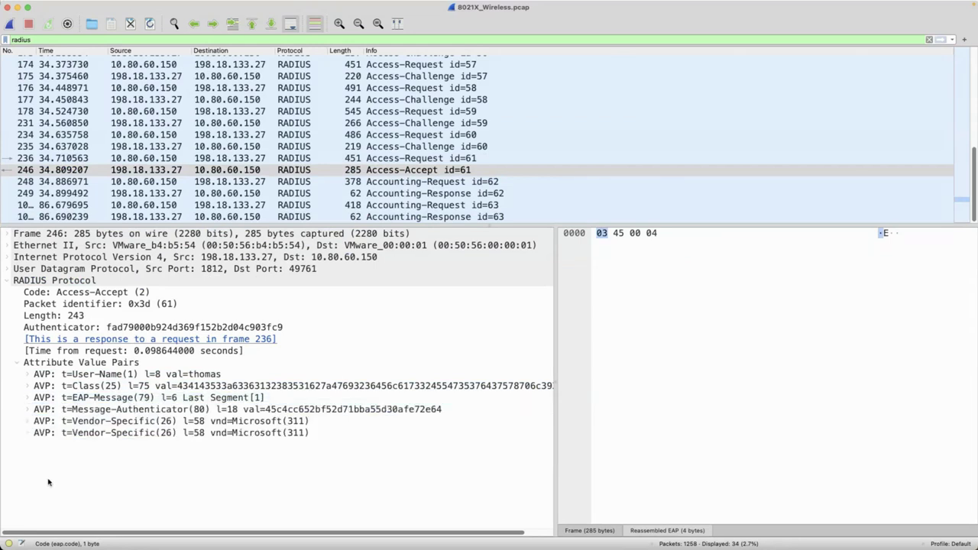
- Review Accounting-Request id=62's Acct-Status-Type Start, then select the Stop request id=63
click(385, 183)
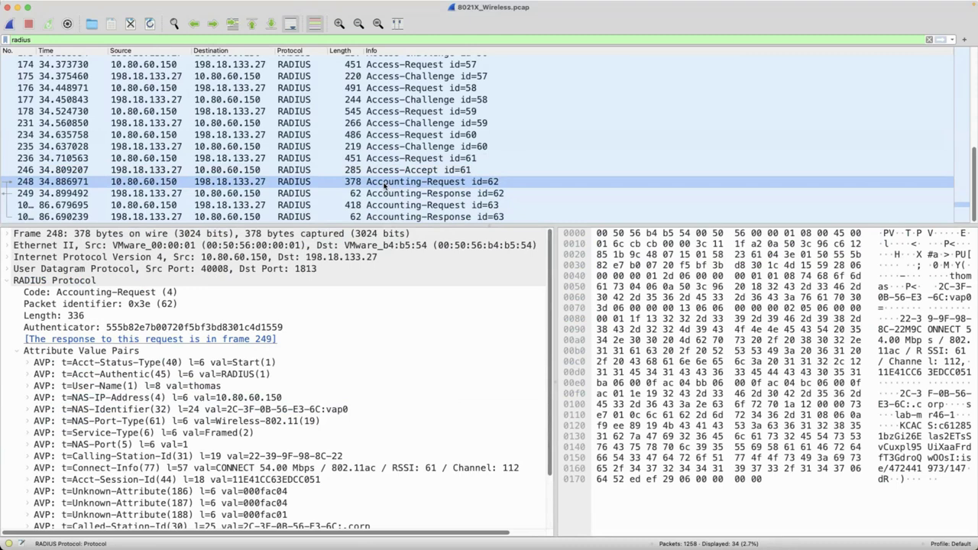
click(385, 185)
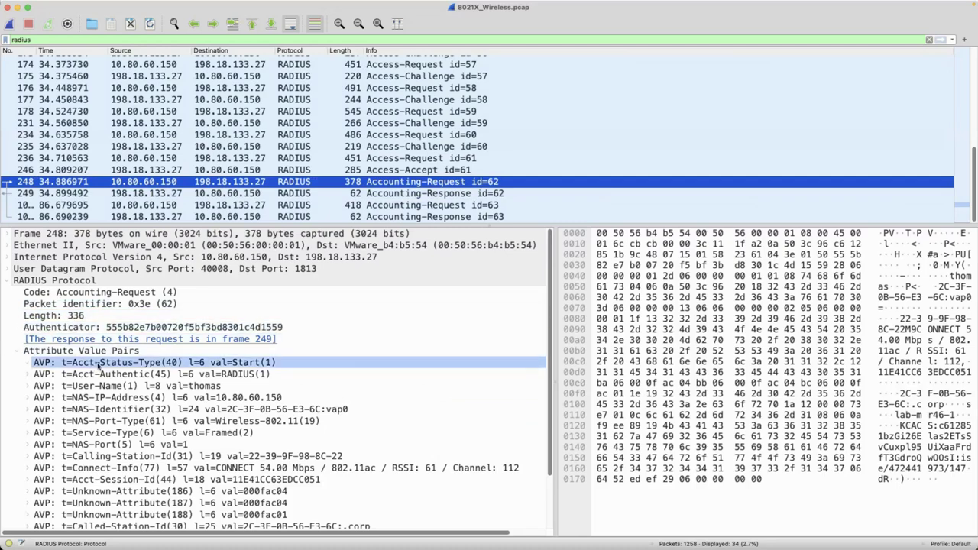
click(248, 364)
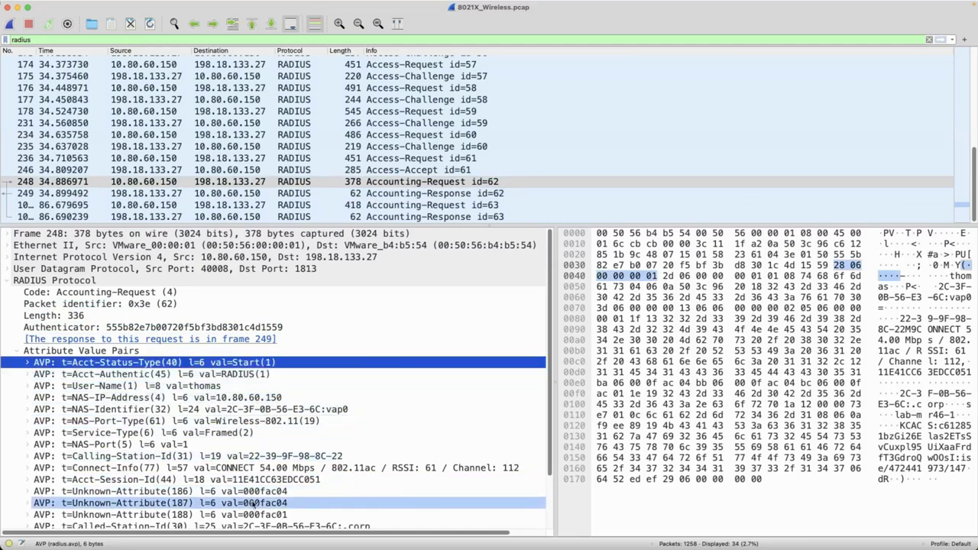
scroll(253, 504, down, 3)
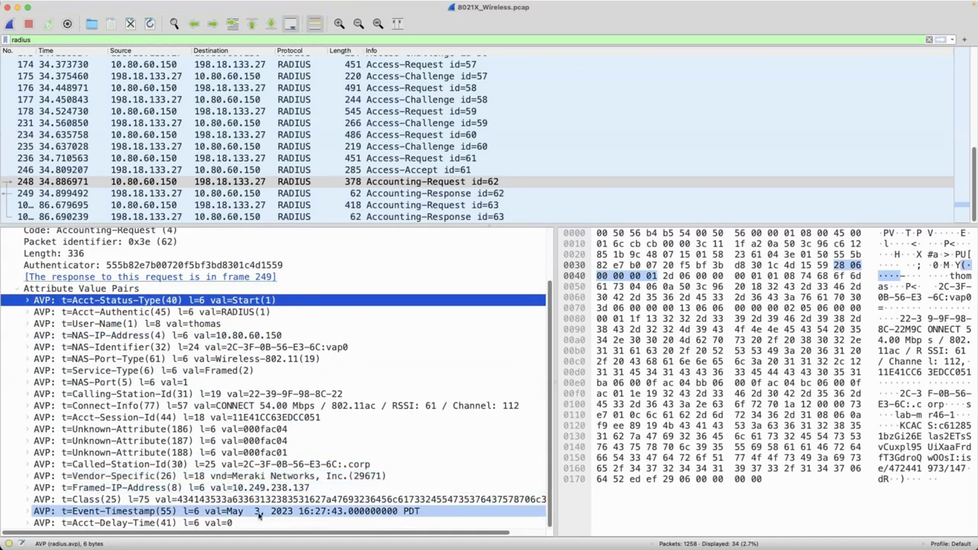
click(423, 205)
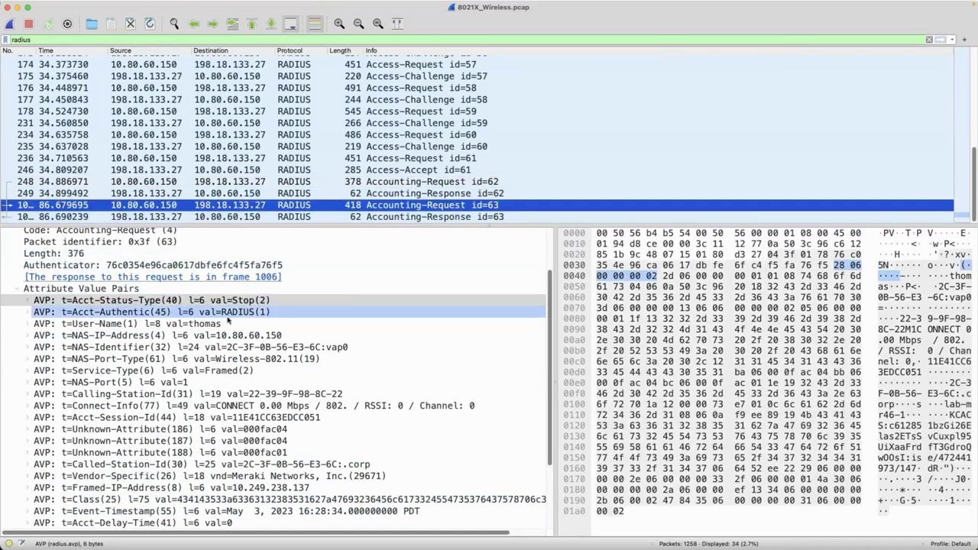
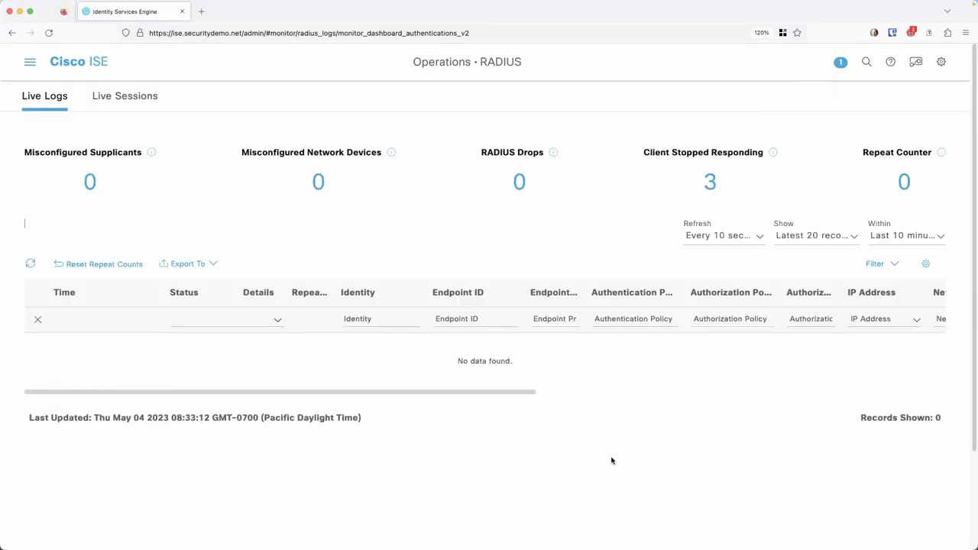
- Open the Cisco ISE main navigation menu from the empty RADIUS Live Logs page
click(29, 61)
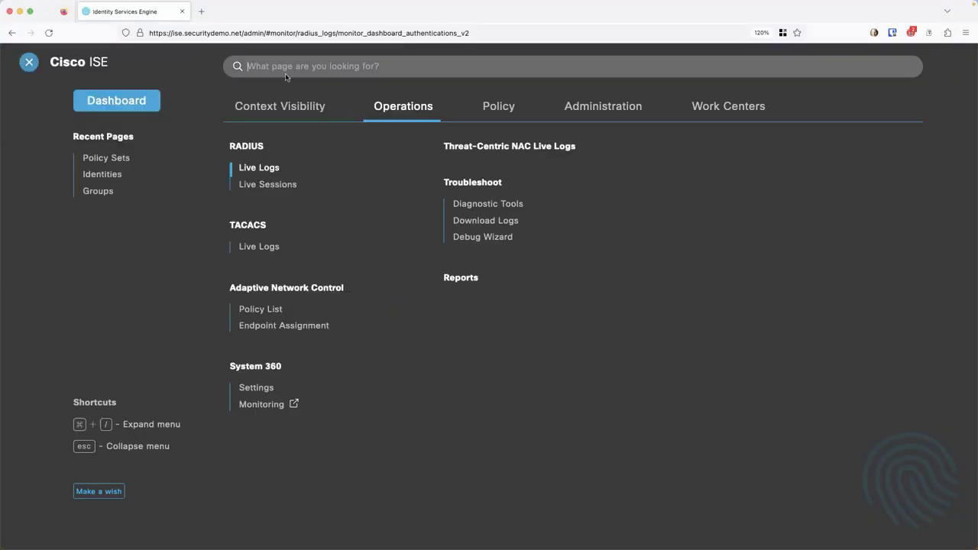
- Open the Basic_Authenticated_Access test from Diagnostic Tools > Session Trace Tests and view its setup
click(577, 106)
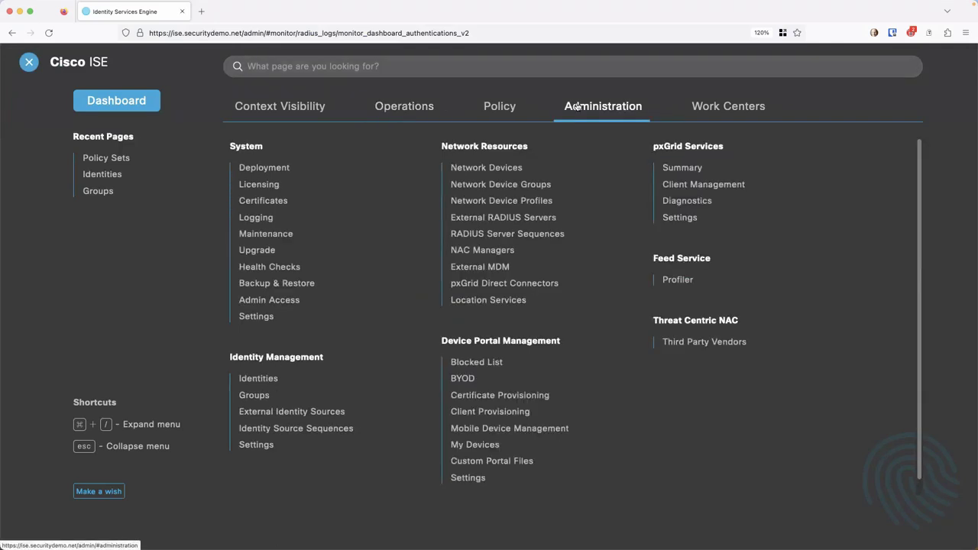
click(430, 105)
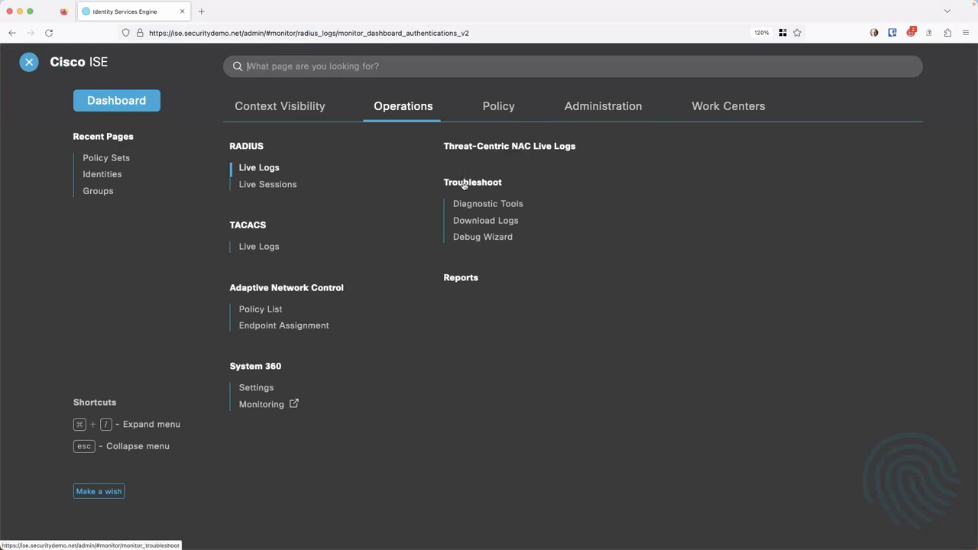
click(467, 207)
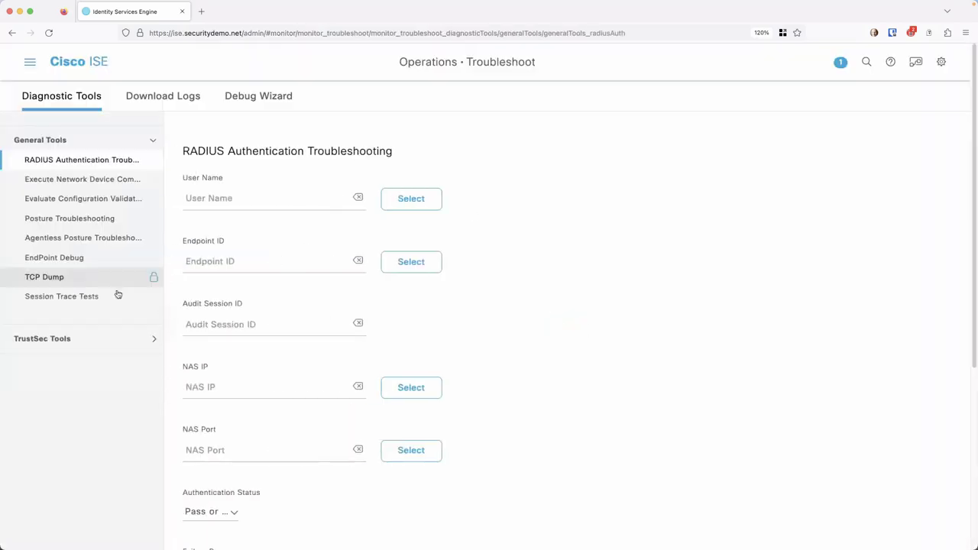
click(77, 298)
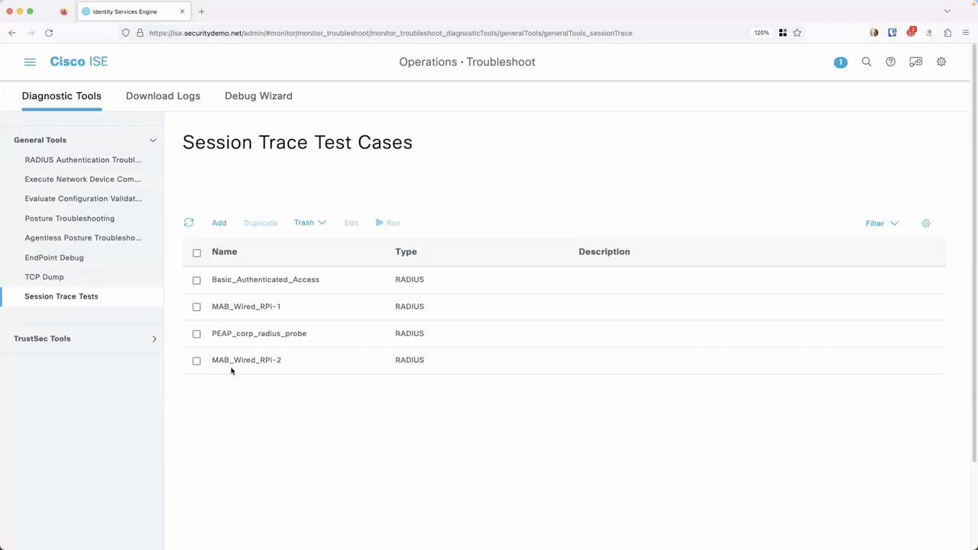
click(197, 282)
click(389, 223)
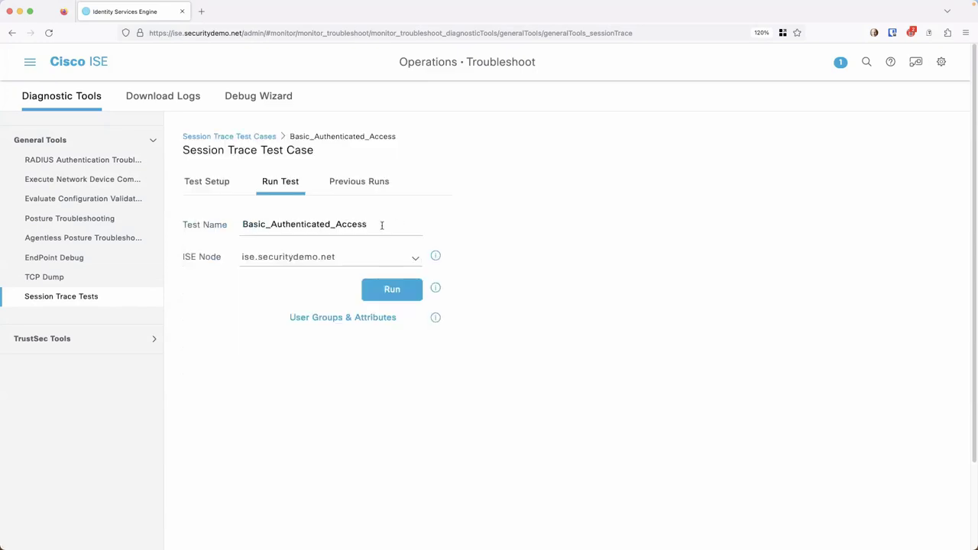
click(207, 185)
- Review the Basic_Authenticated_Access test setup, enlarging the attribute summary to show every line
scroll(292, 294, down, 3)
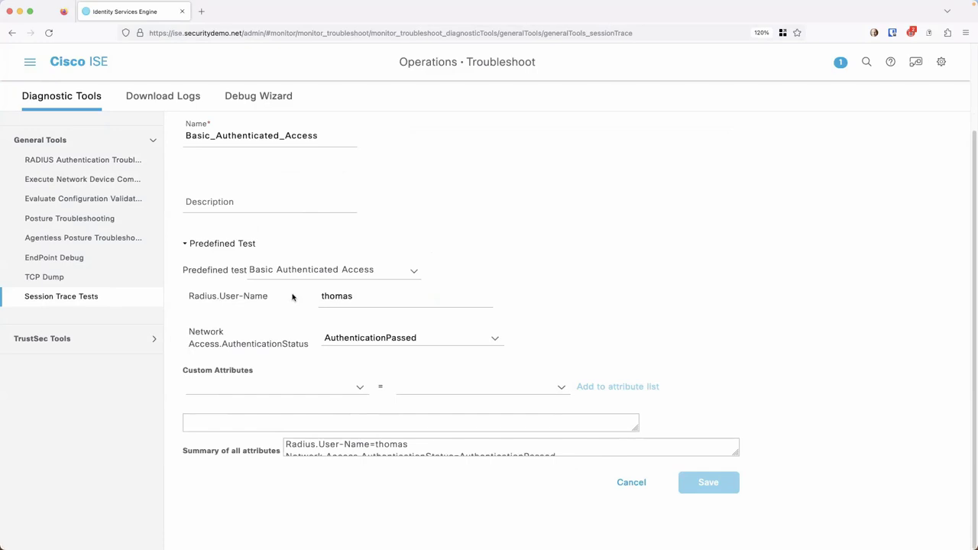
drag(734, 453, 738, 492)
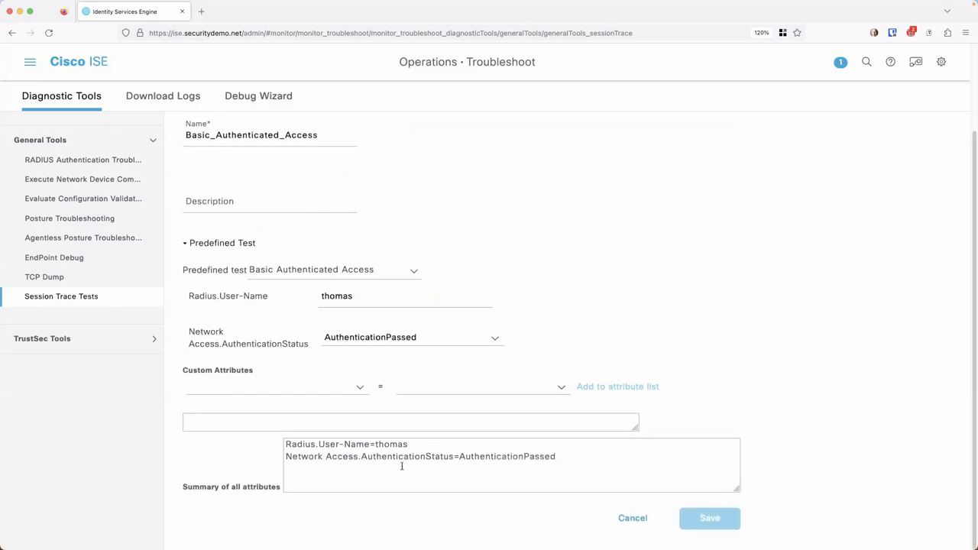
scroll(310, 178, up, 3)
scroll(311, 178, up, 1)
- Run the trace test, then return to the Session Trace Test Cases list
click(293, 183)
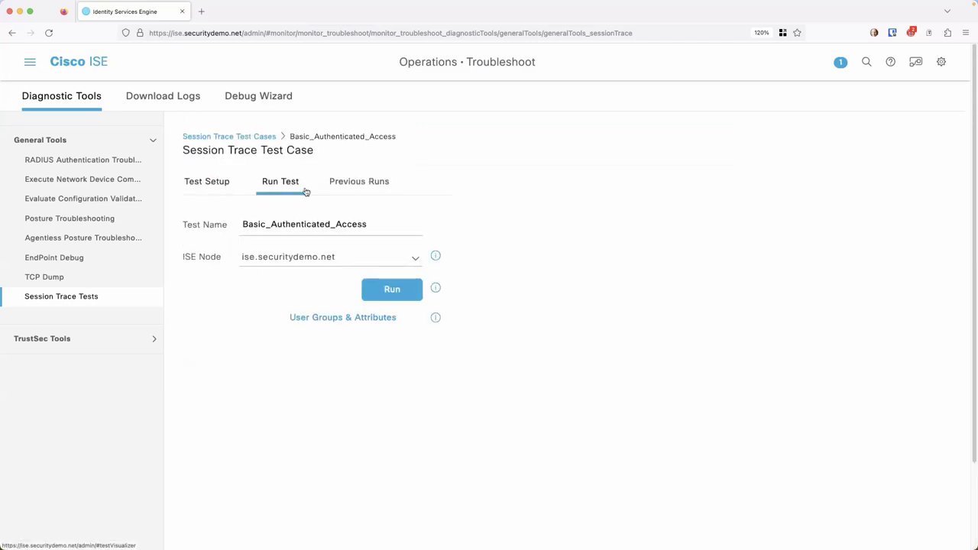
click(377, 291)
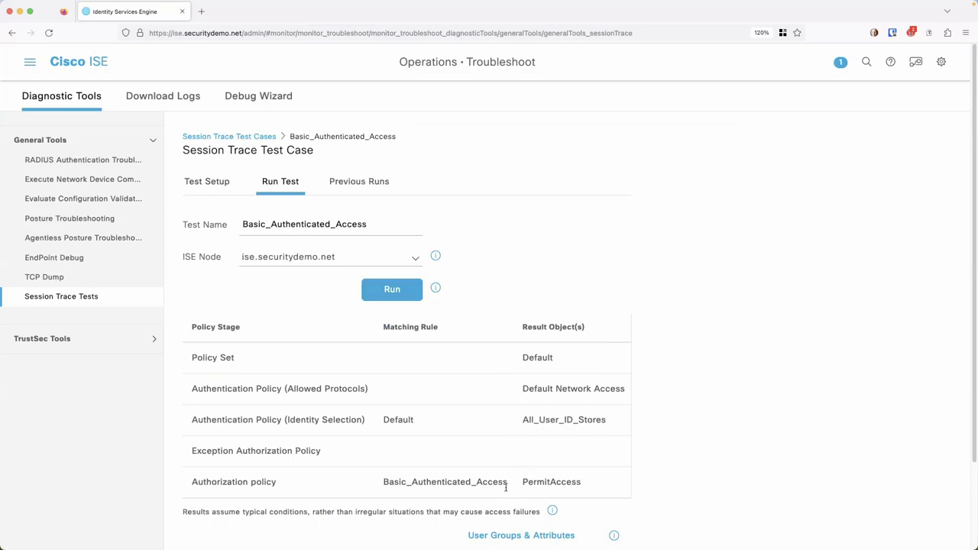
click(246, 138)
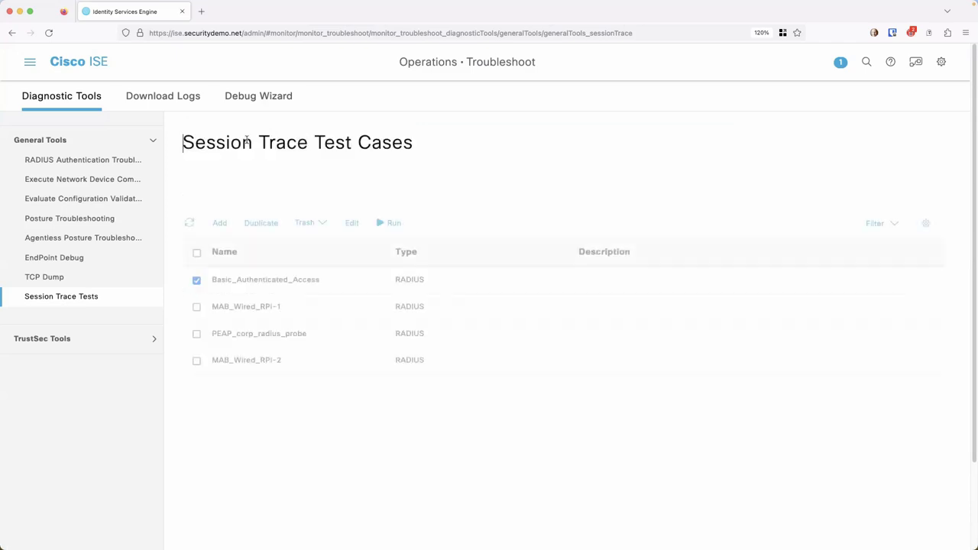
- Select PEAP_corp_radius_probe instead of Basic_Authenticated_Access and open its Test Setup
click(196, 335)
click(197, 281)
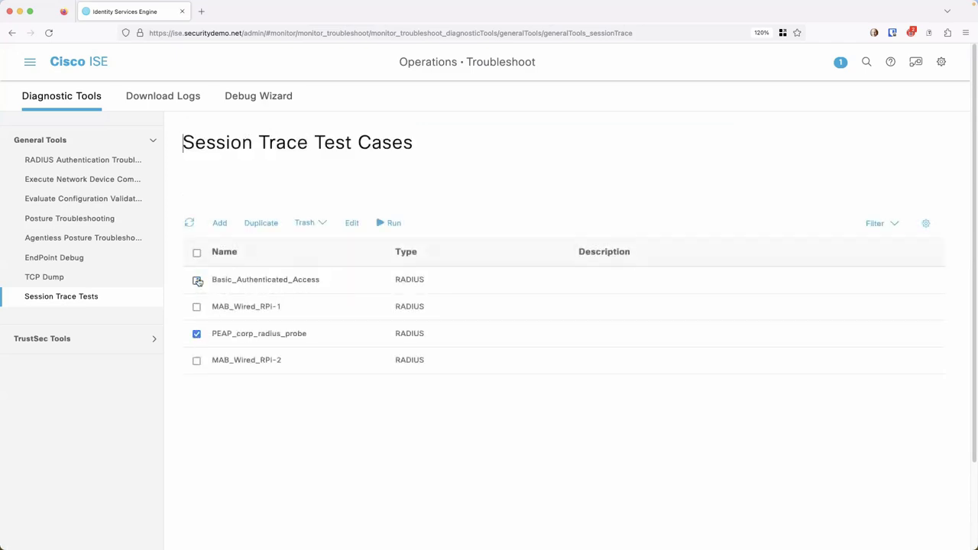
click(381, 223)
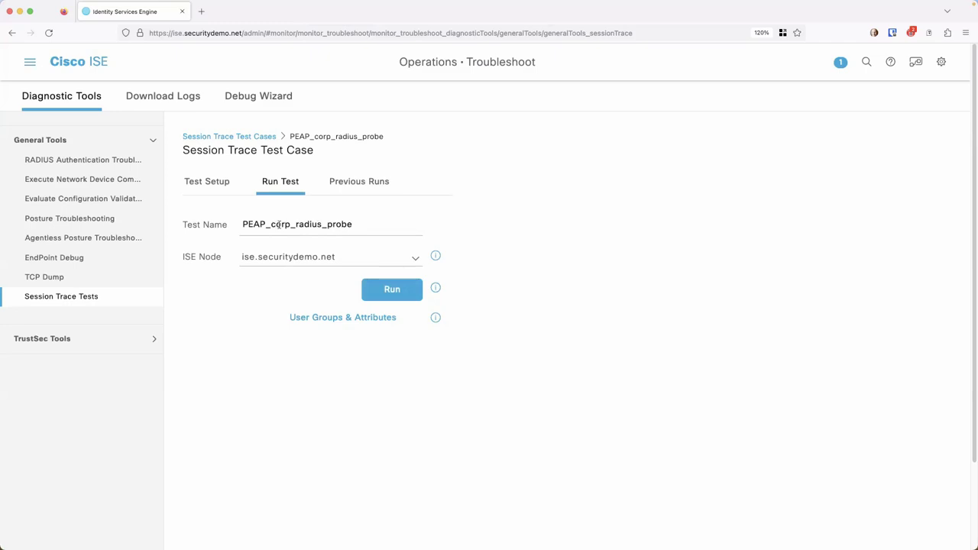
click(228, 192)
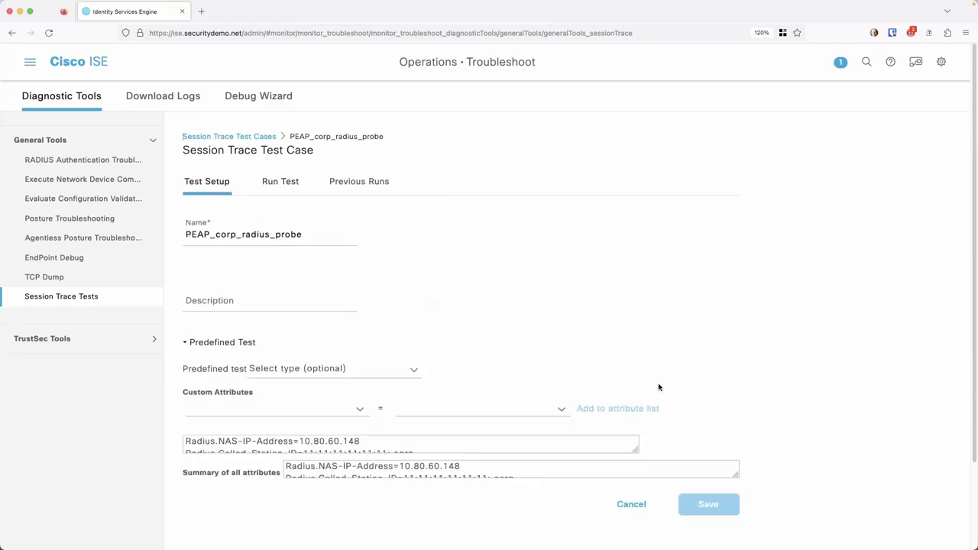
- Show all six custom attribute lines and highlight the Wireless - IEEE 802.11 port type
scroll(654, 405, down, 1)
drag(635, 431, 637, 491)
drag(352, 487, 176, 426)
click(354, 461)
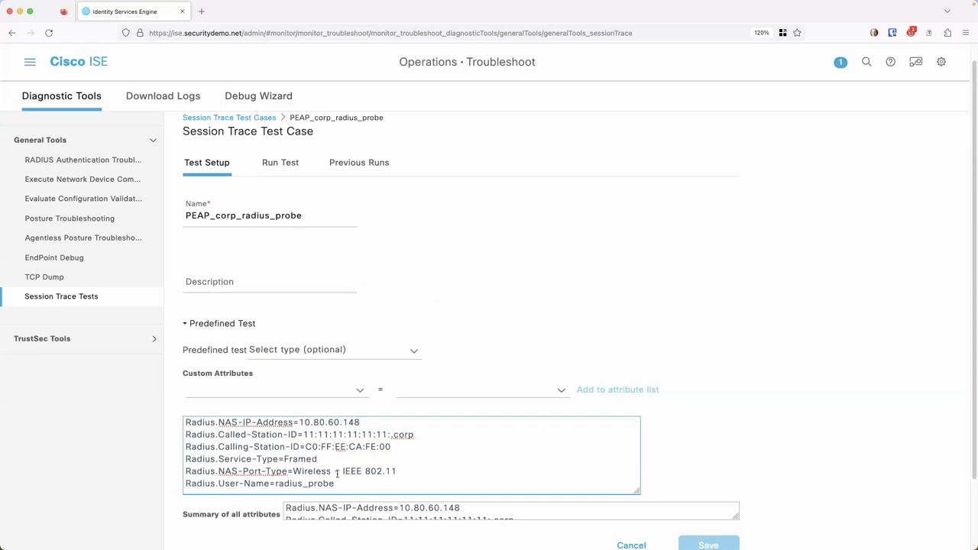
drag(295, 471, 397, 472)
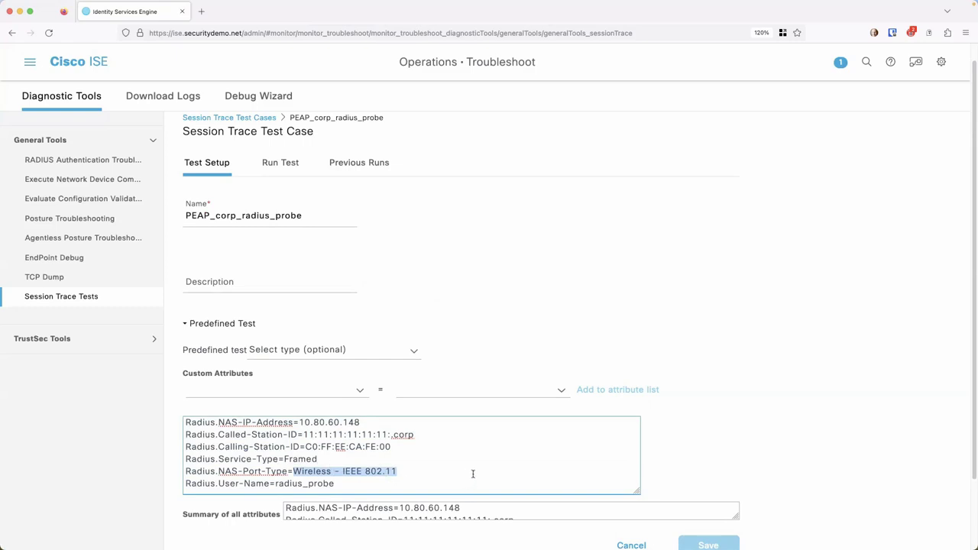
- Pick Radius > Called-Station-ID as a custom attribute, then run the PEAP test
click(360, 391)
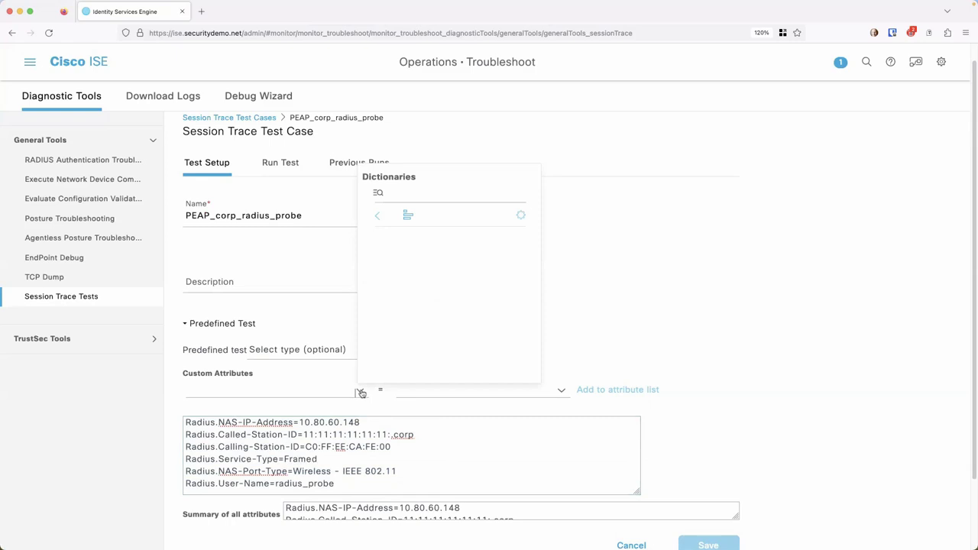
scroll(421, 340, down, 5)
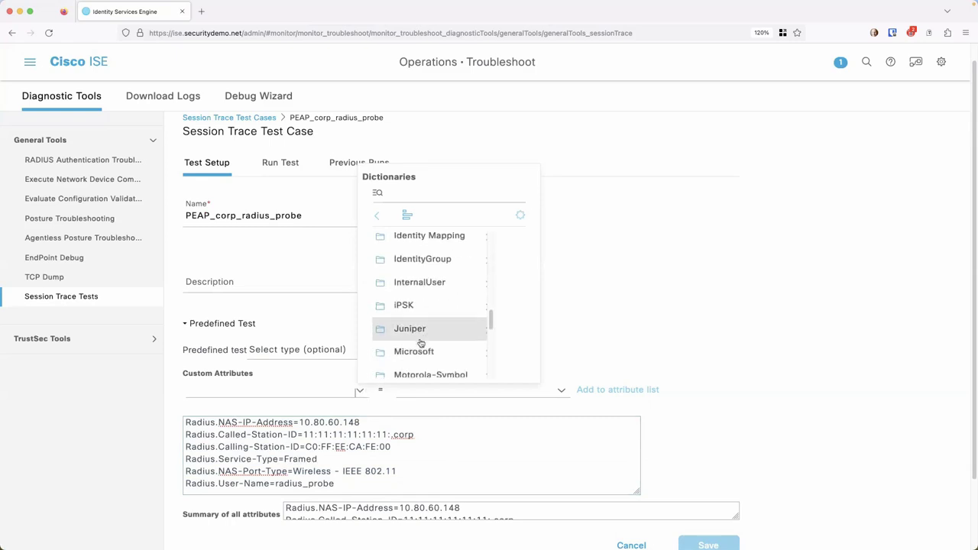
scroll(422, 344, down, 4)
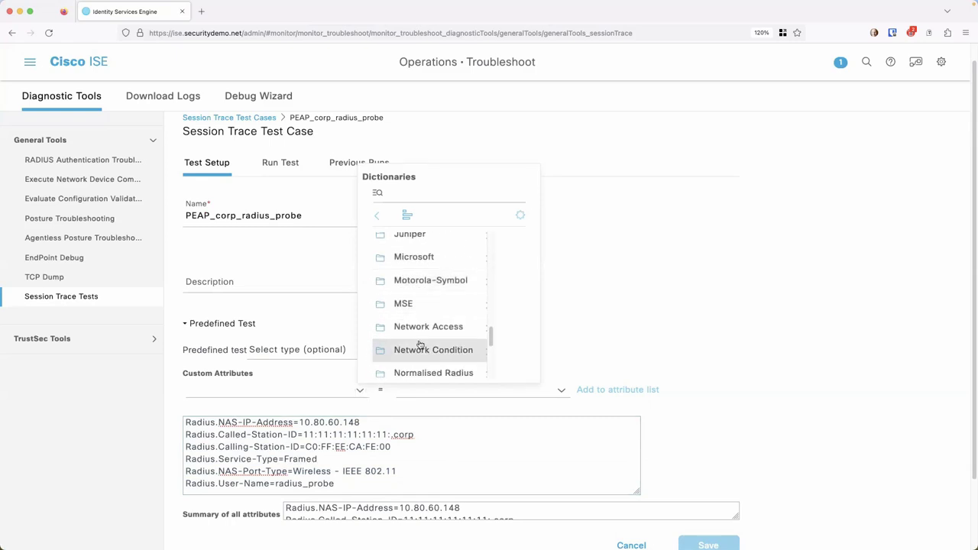
scroll(421, 341, down, 6)
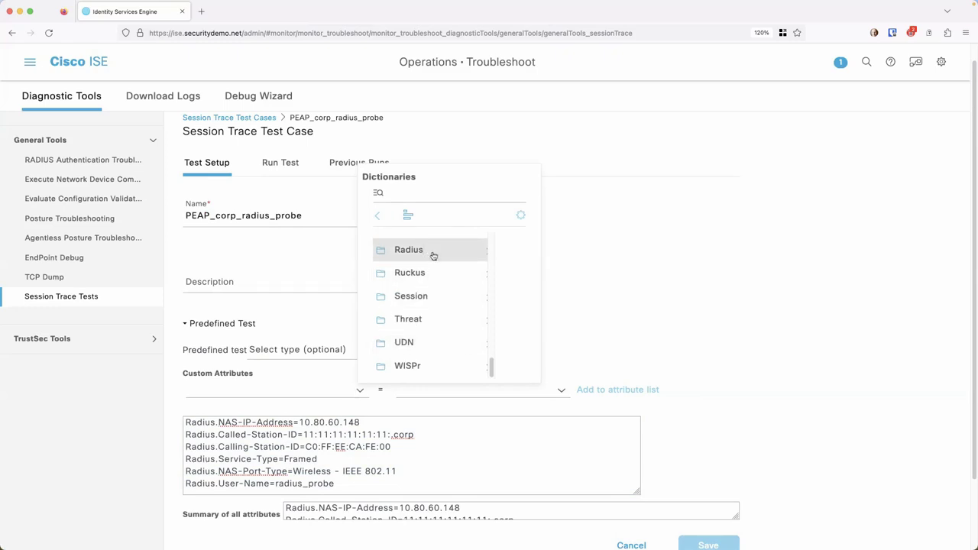
click(463, 258)
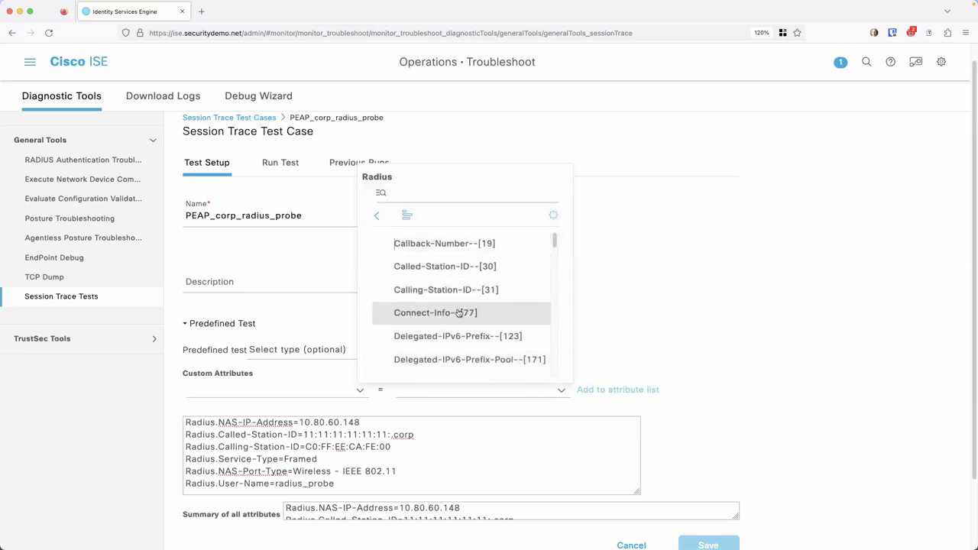
click(444, 268)
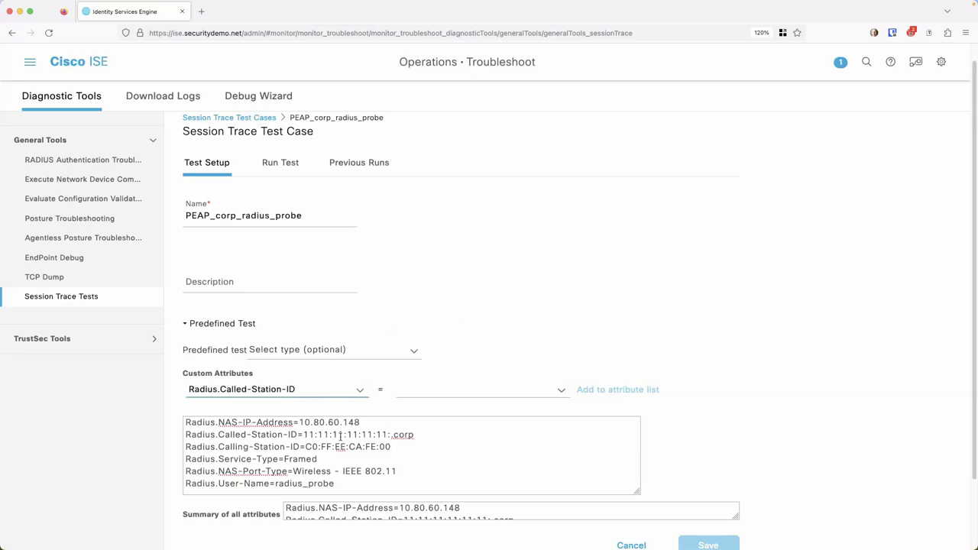
click(422, 393)
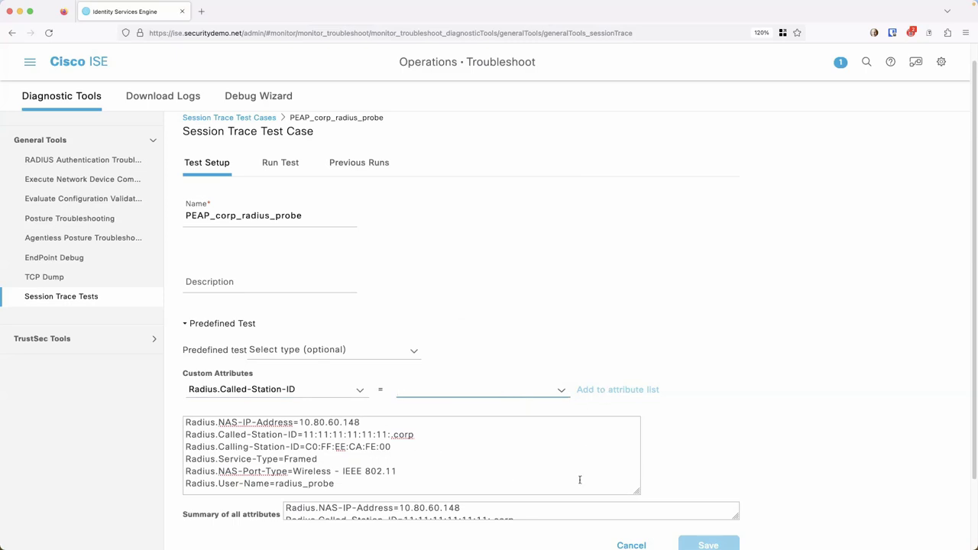
click(282, 170)
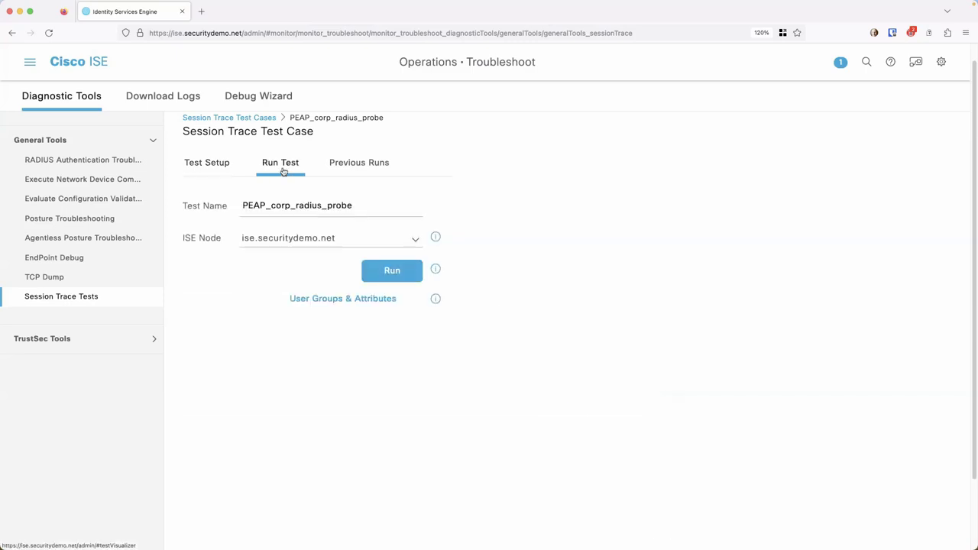
click(387, 271)
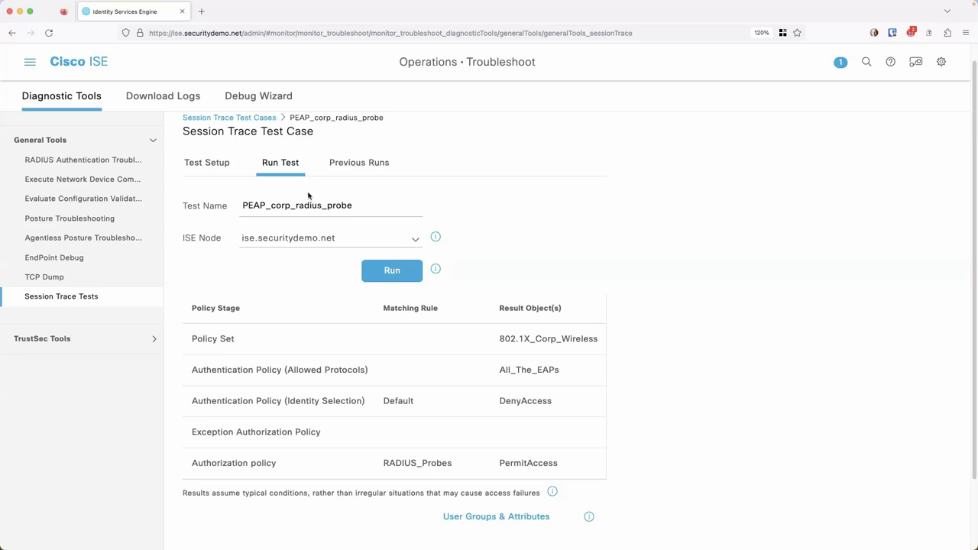
- Return to the Session Trace Test Cases list after the PermitAccess result
click(218, 117)
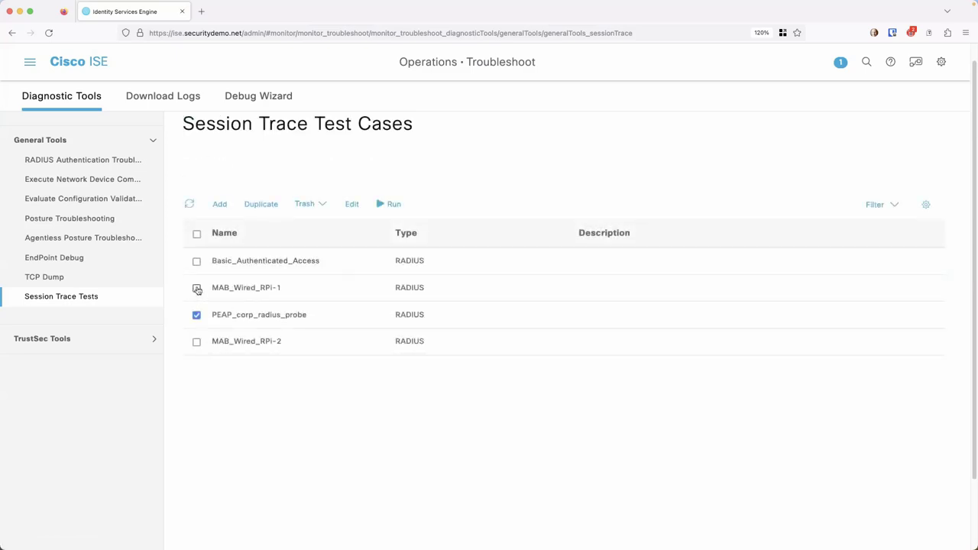
- Select MAB_Wired_RPi-1, open it, and run its trace test against ISE
click(197, 316)
click(197, 290)
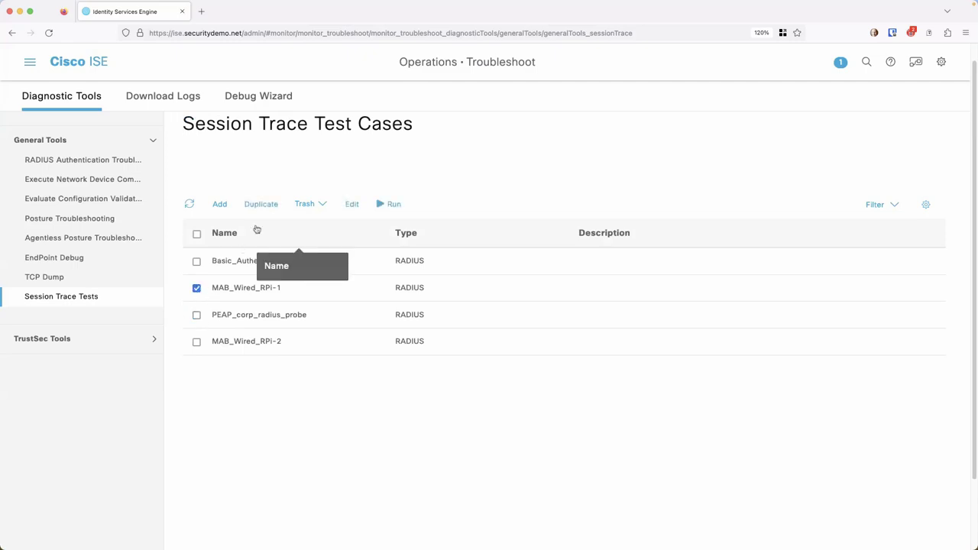
click(378, 206)
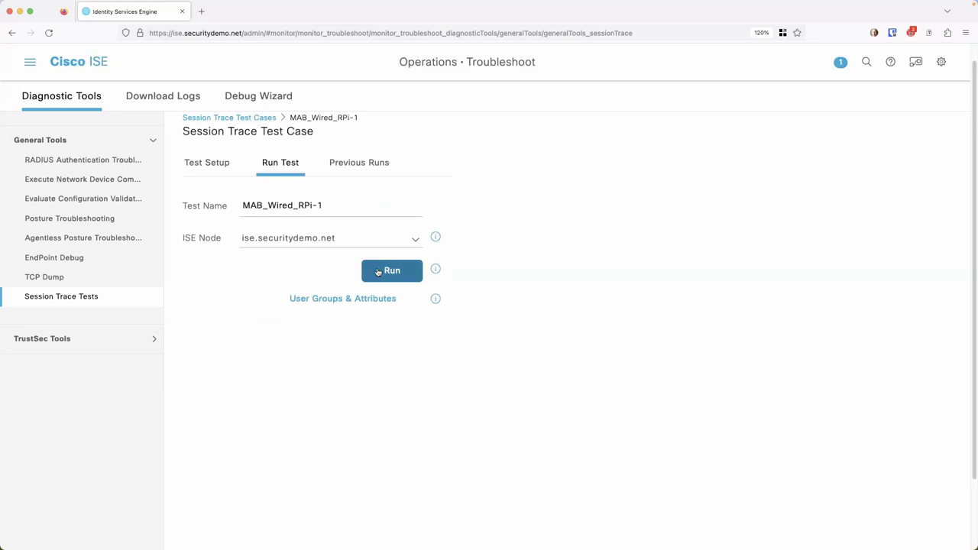
click(377, 271)
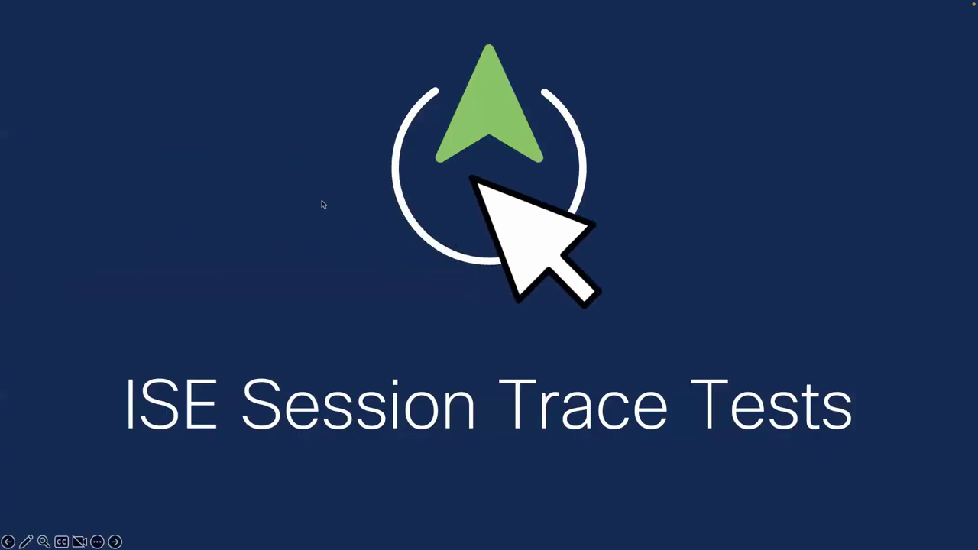
- Advance past the NTRadPing title and download slides, then bring NTRadPing to the front
key(Right)
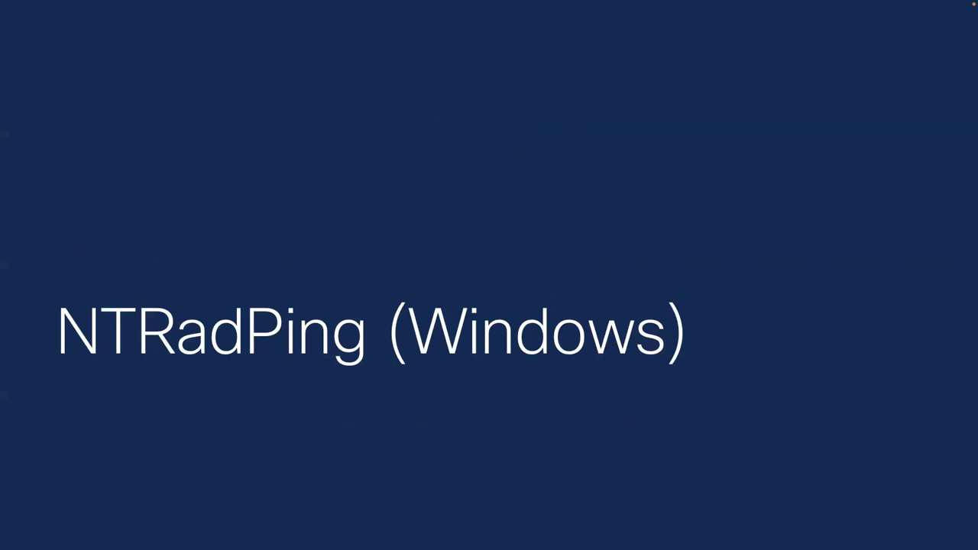
key(Right)
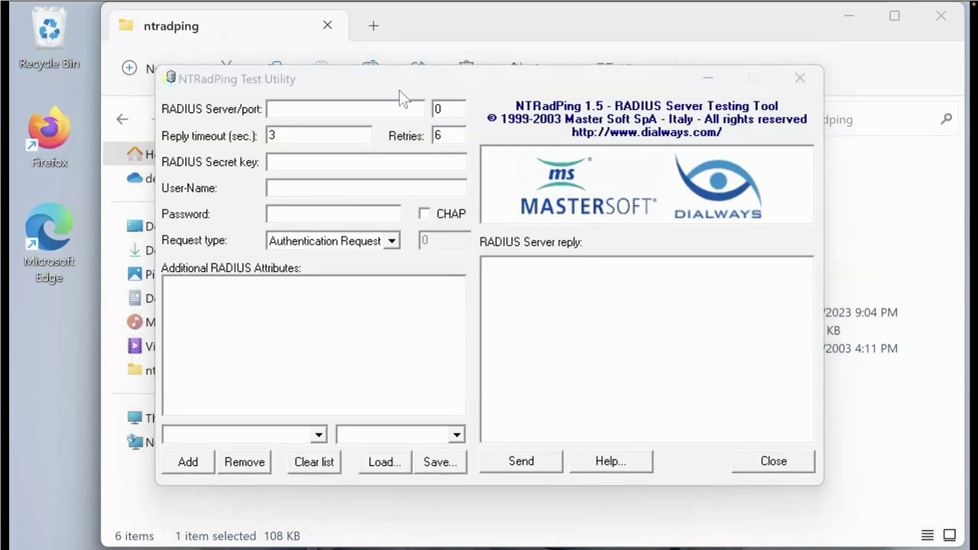
click(367, 109)
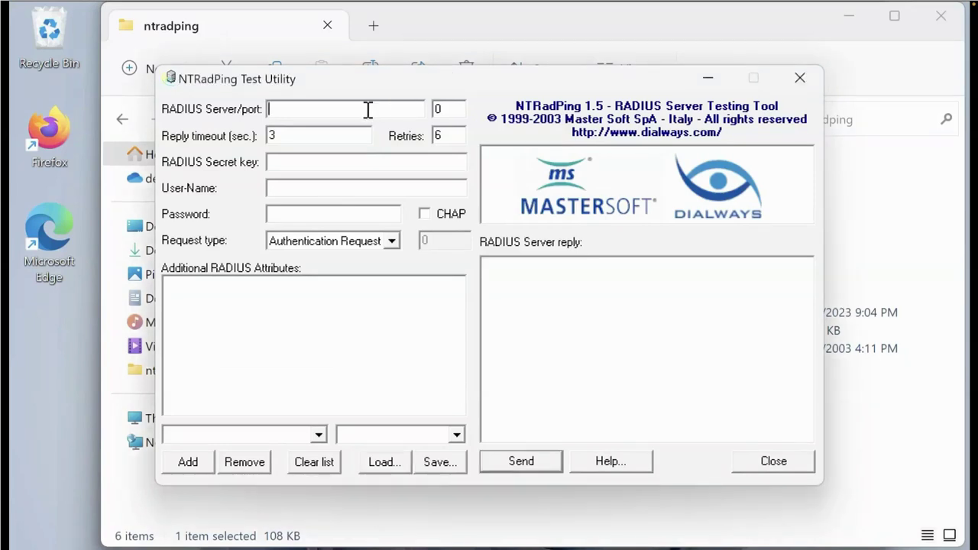
- Load ise_radius_test.rad into the empty form and send it to the RADIUS server
click(358, 166)
click(356, 189)
click(355, 215)
click(385, 462)
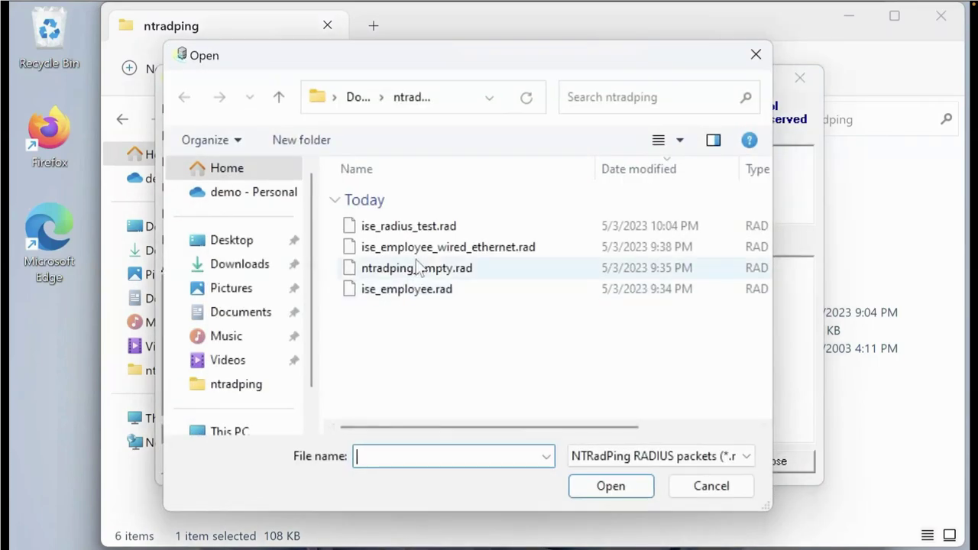
click(414, 229)
click(611, 485)
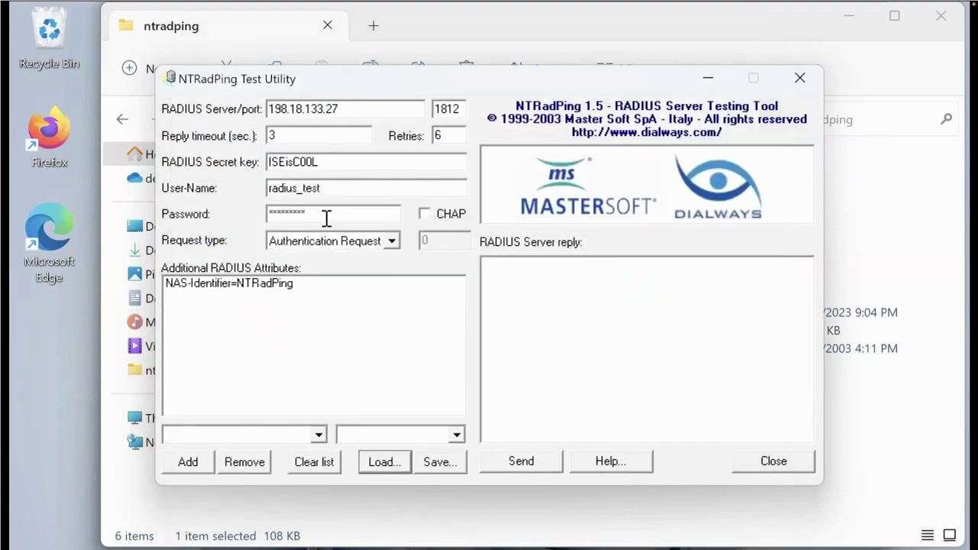
click(298, 284)
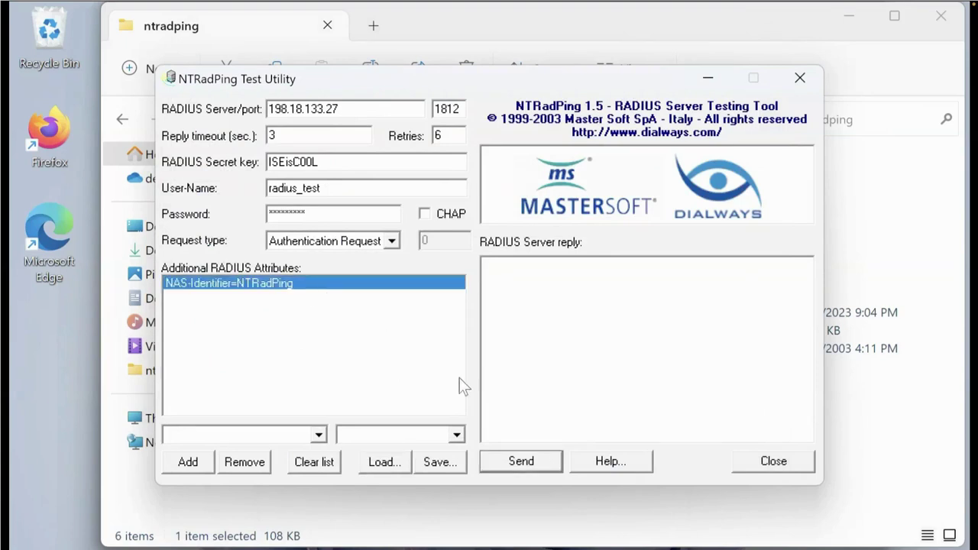
click(511, 465)
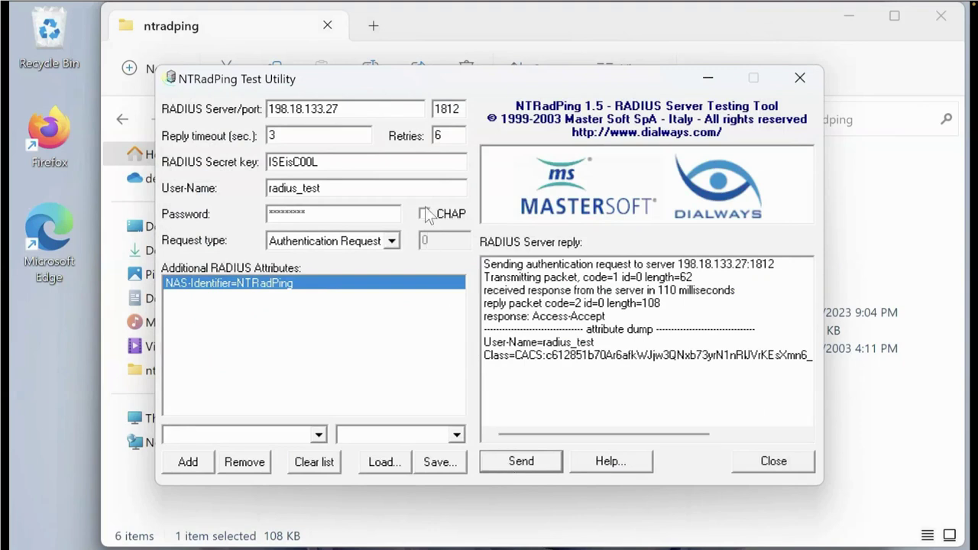
- Resend the request using CHAP and note the Access-Reject (code=3) reply
click(516, 461)
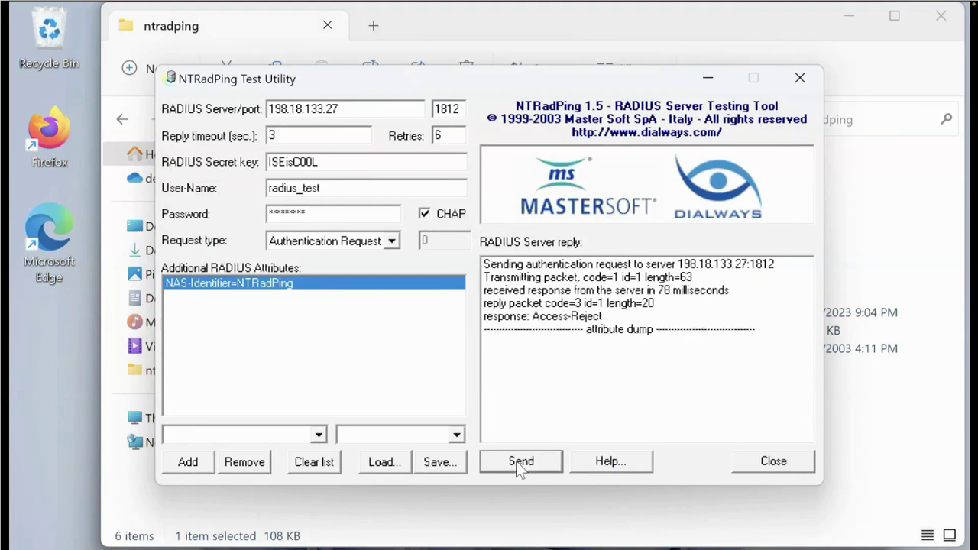
click(557, 306)
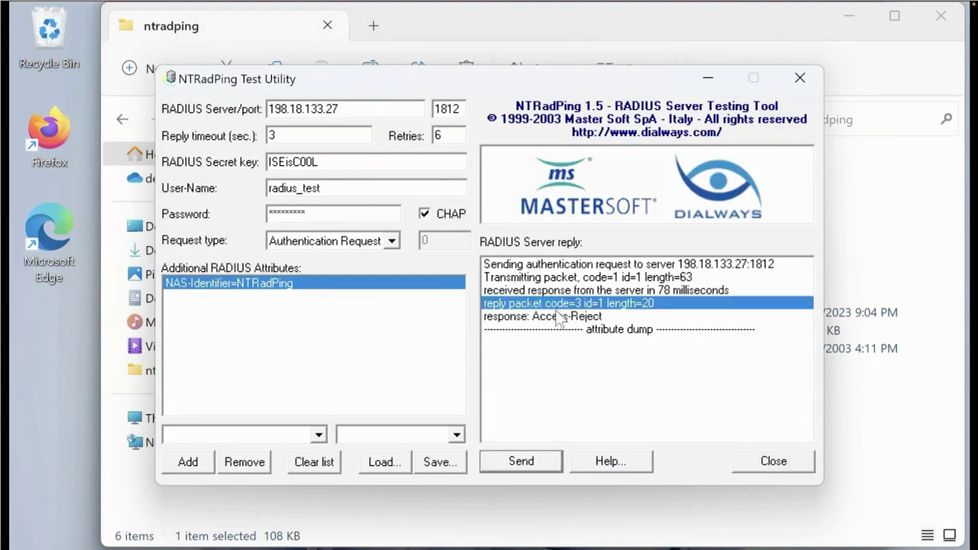
click(559, 318)
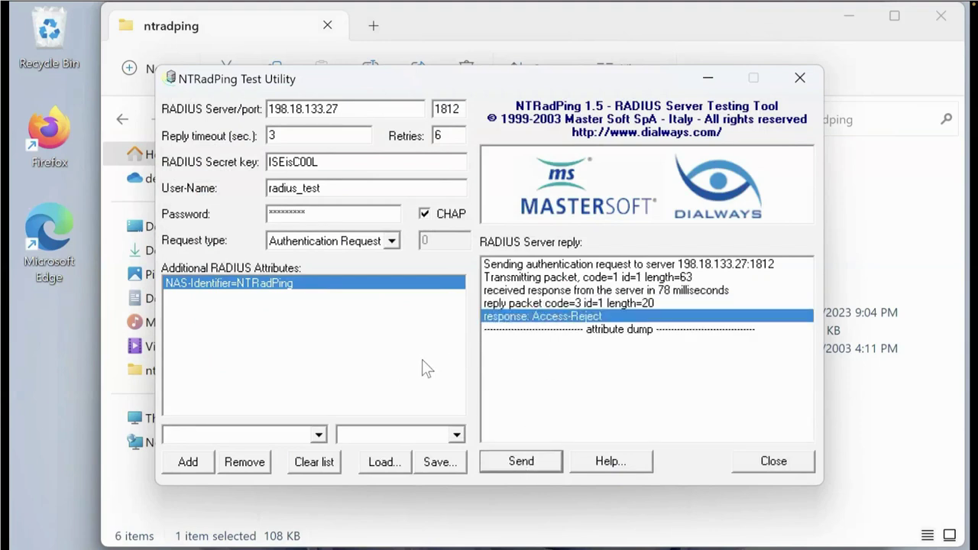
- Load ise_employee_wired_ethernet.rad and send it to 198.18.133.27:1812
click(384, 462)
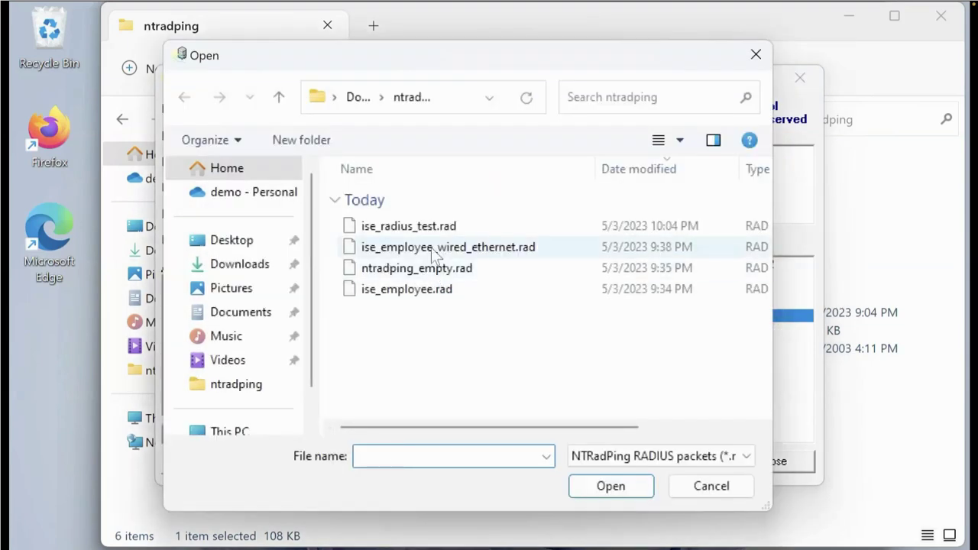
click(433, 251)
click(584, 487)
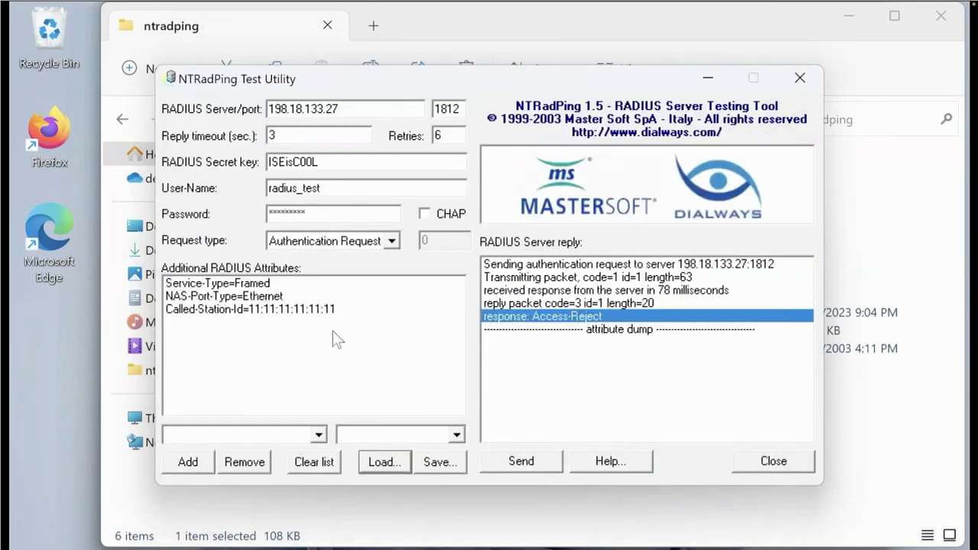
click(522, 462)
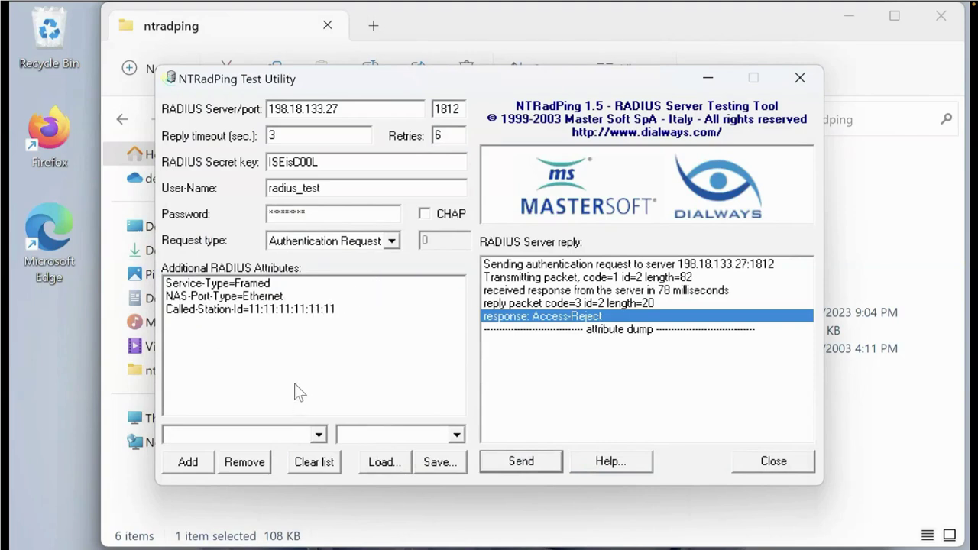
- Choose NAS-Port-Type as the attribute name and Ethernet as its value
click(320, 433)
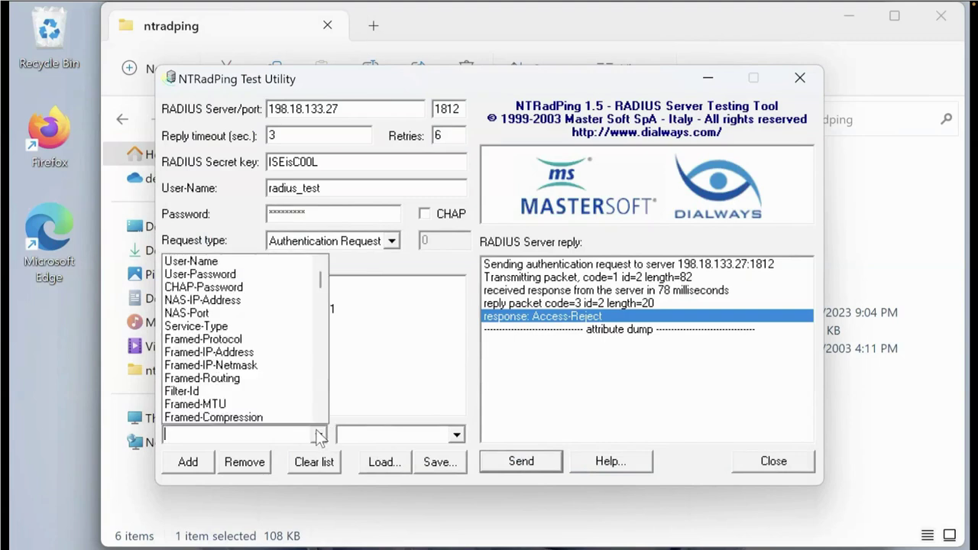
scroll(276, 390, down, 2)
scroll(271, 386, down, 8)
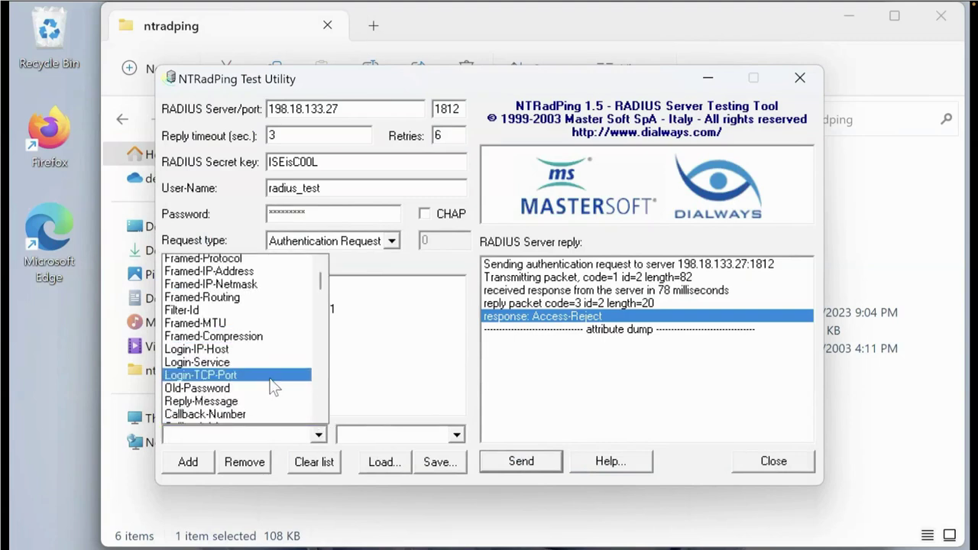
scroll(263, 378, down, 7)
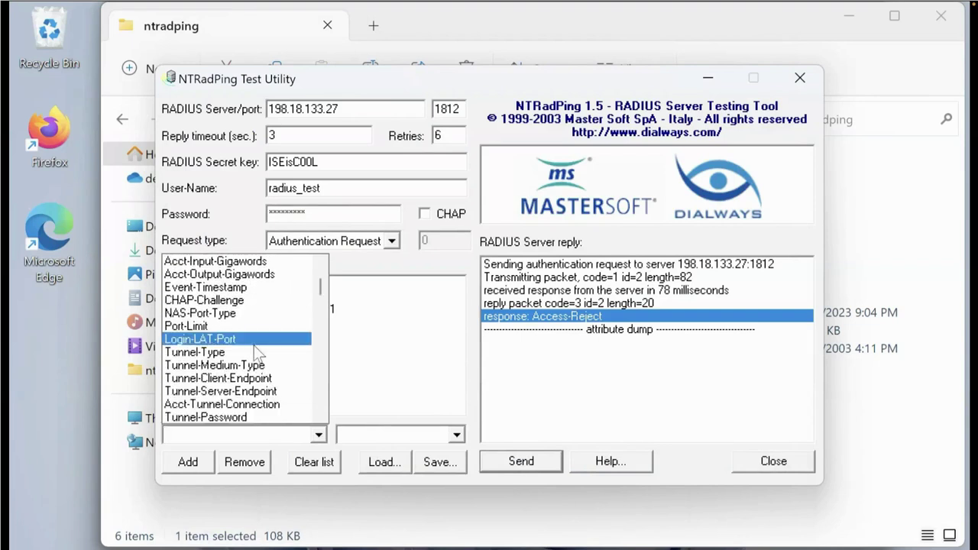
click(250, 314)
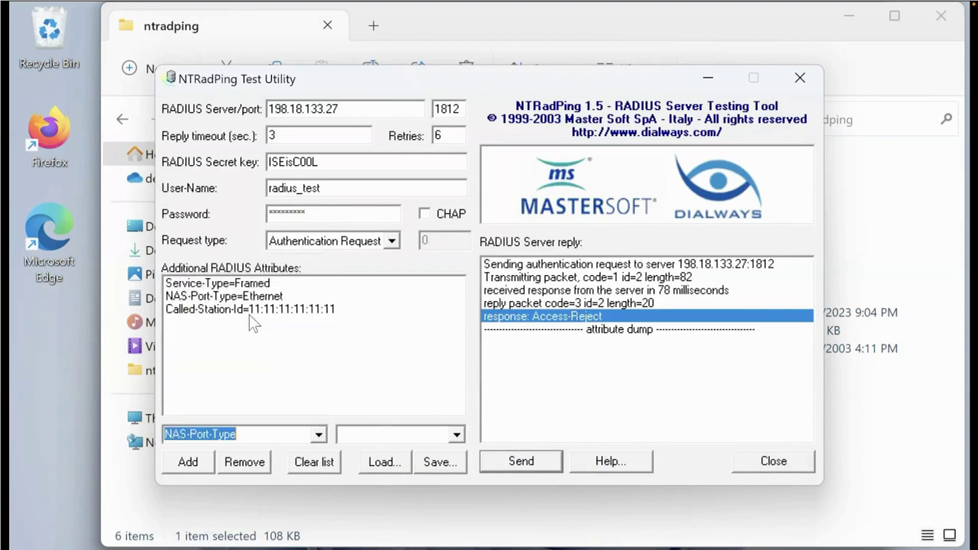
click(455, 434)
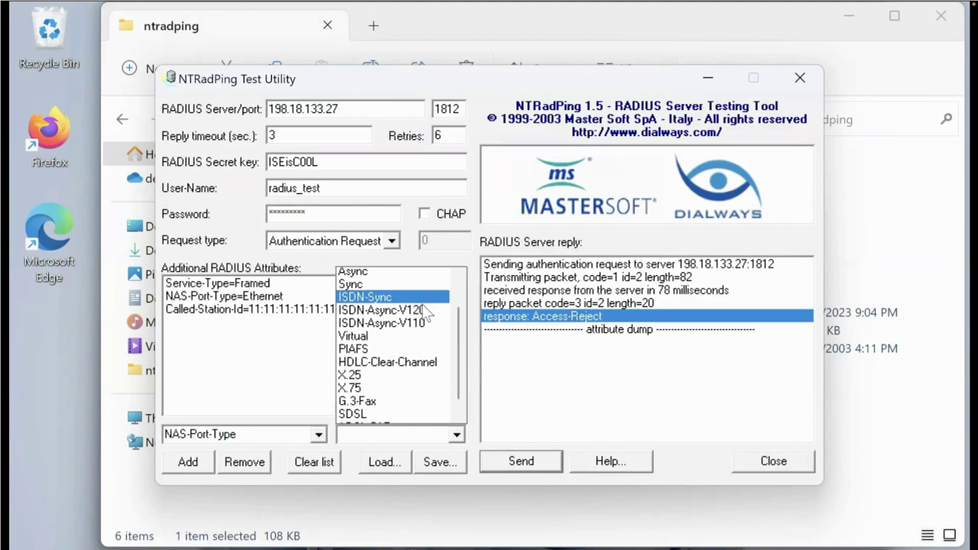
scroll(425, 317, down, 2)
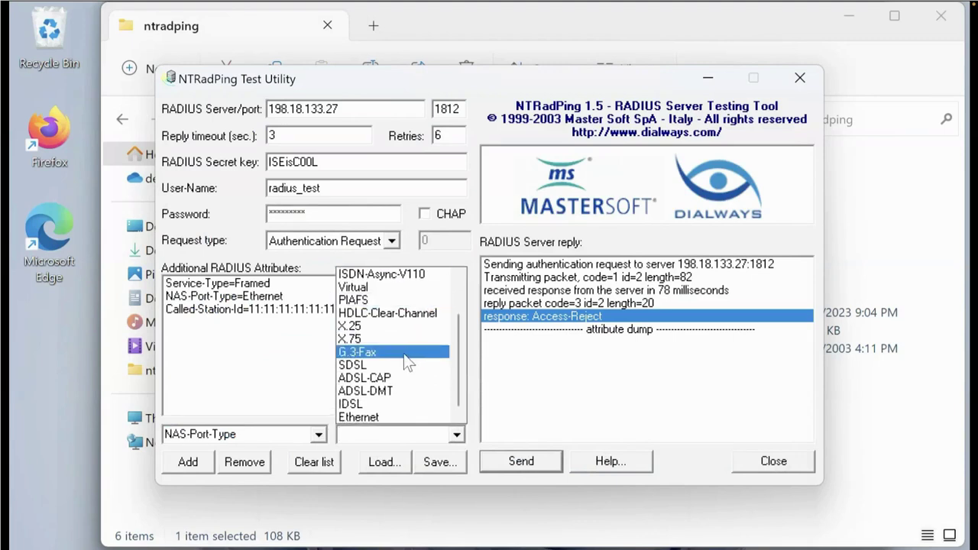
scroll(388, 405, up, 1)
scroll(387, 409, down, 1)
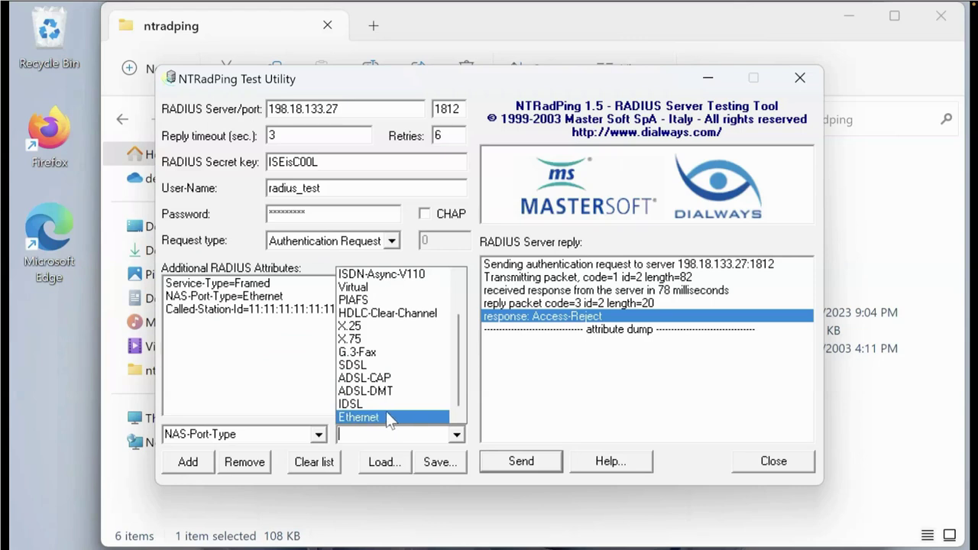
click(387, 417)
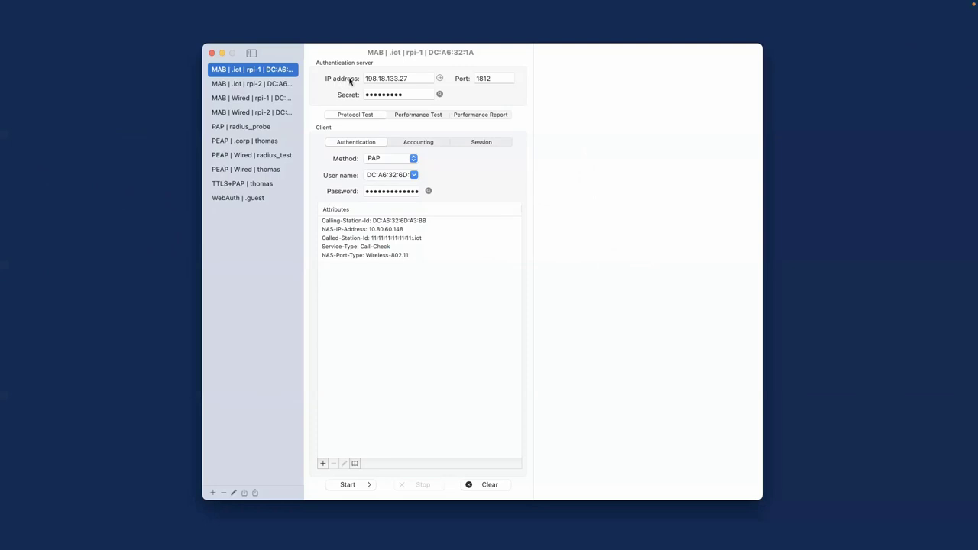
click(409, 80)
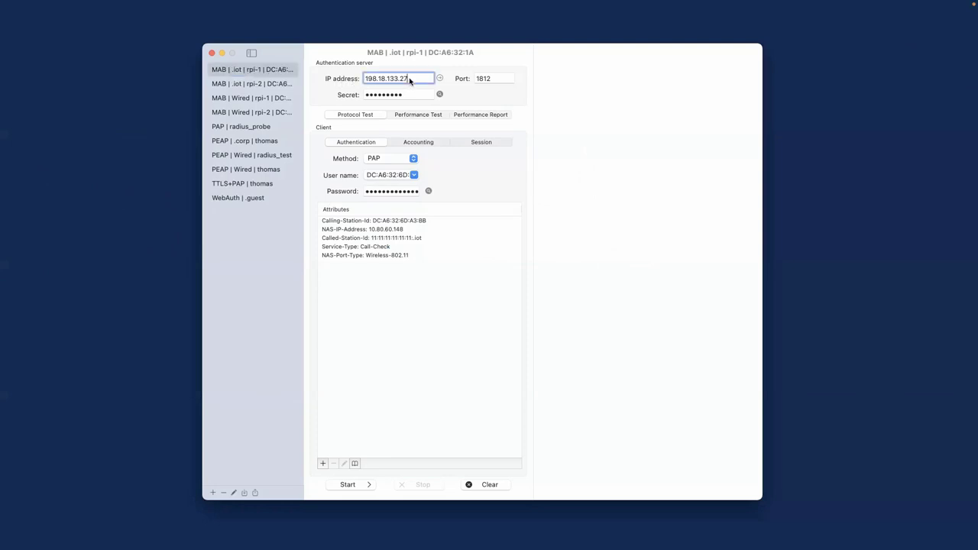
click(479, 77)
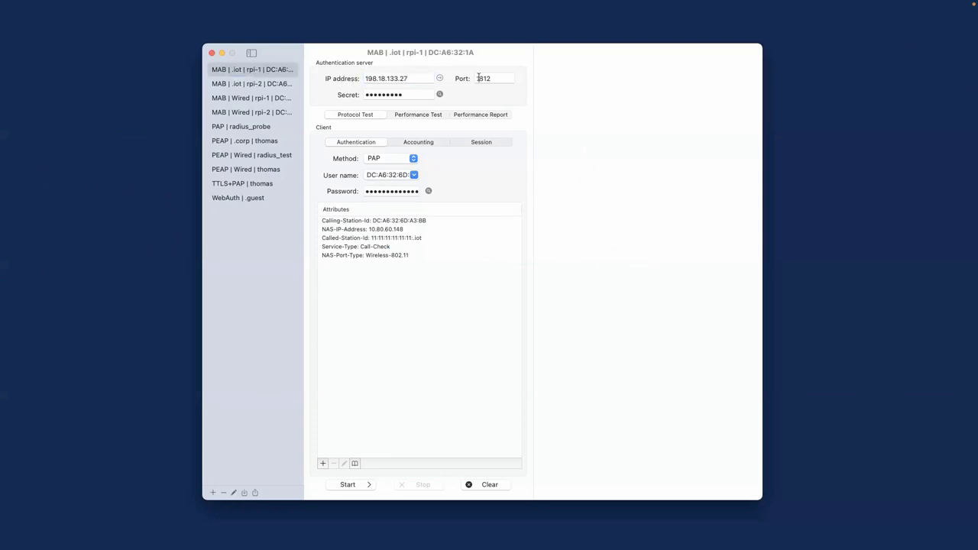
click(440, 95)
click(387, 160)
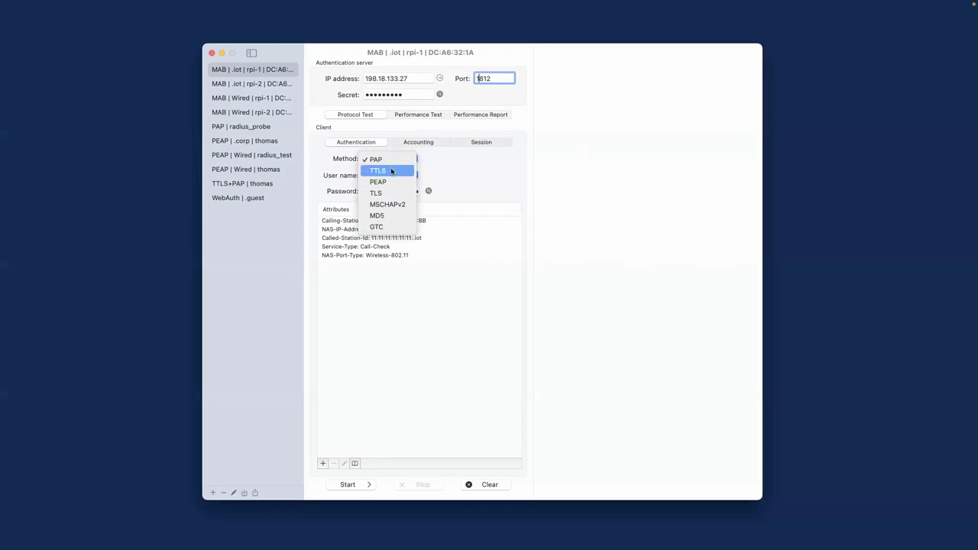
click(481, 187)
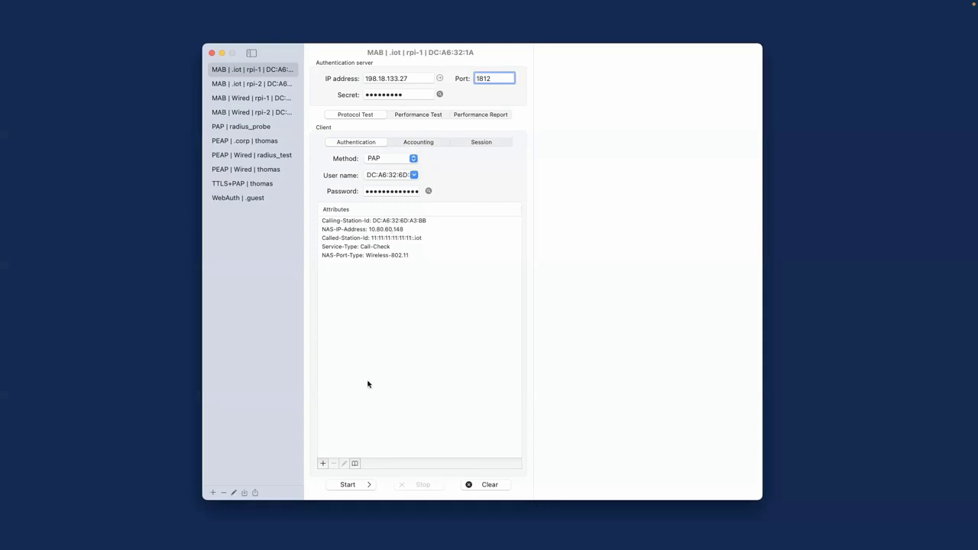
click(322, 463)
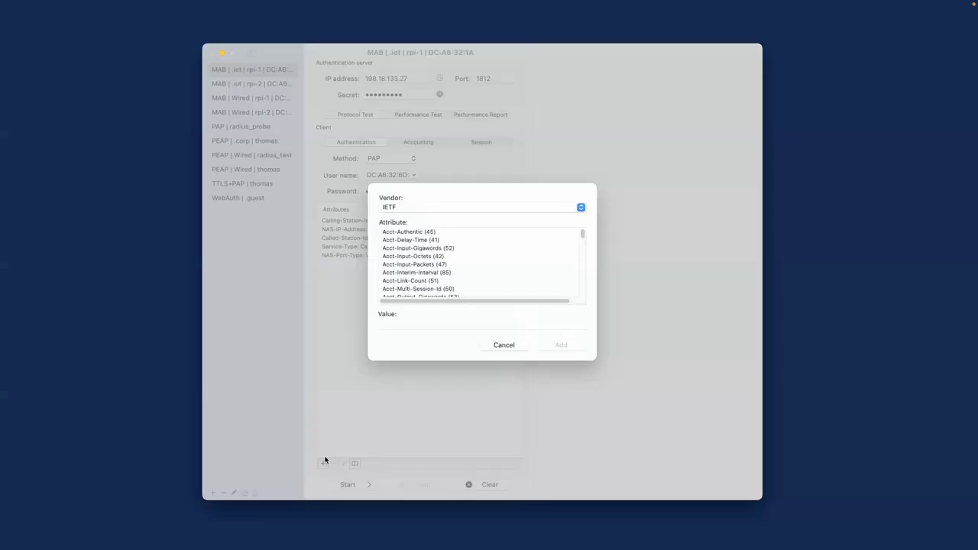
click(549, 208)
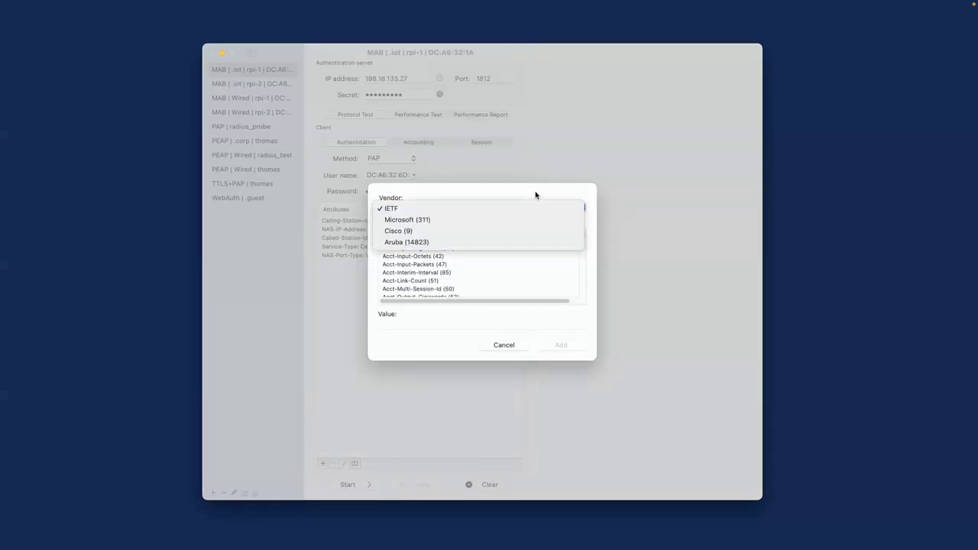
click(535, 192)
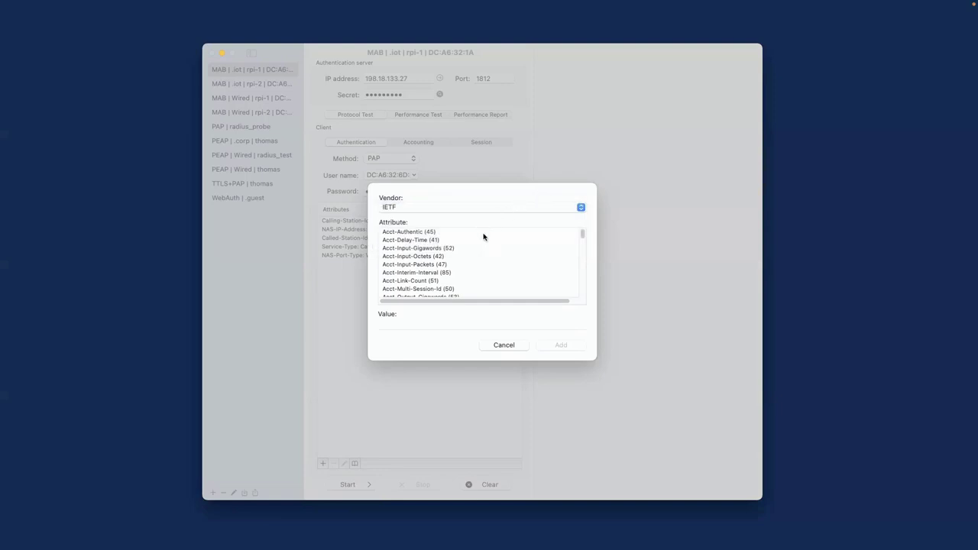
scroll(526, 274, down, 5)
scroll(525, 273, down, 5)
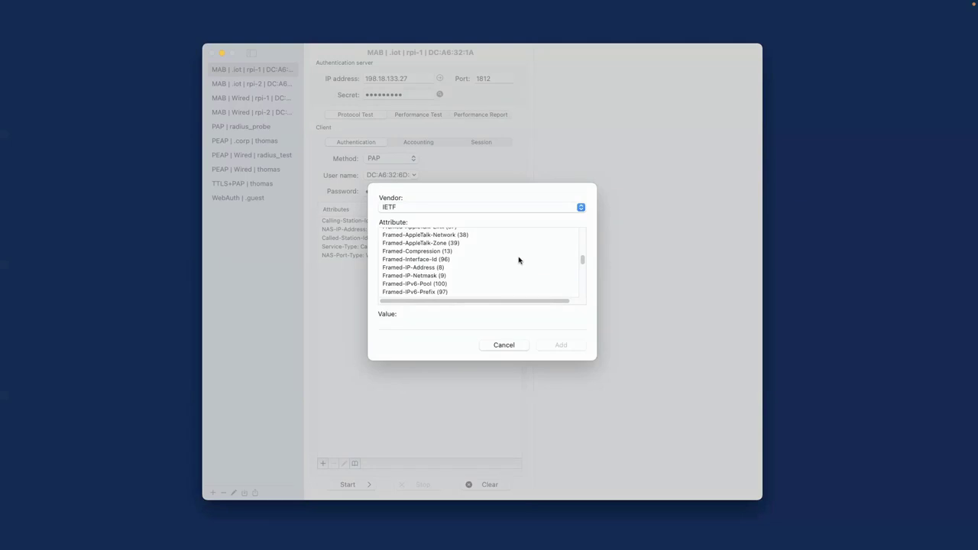
scroll(470, 277, down, 10)
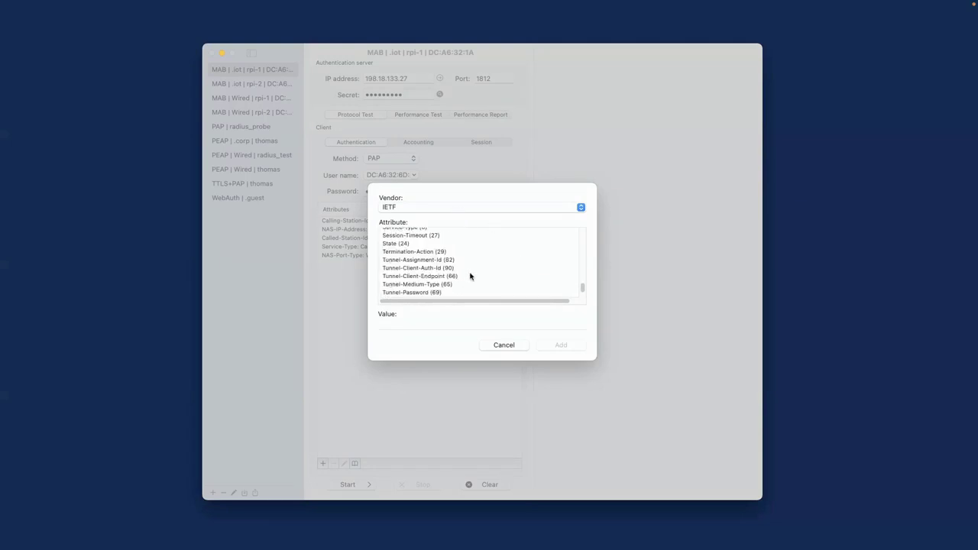
click(501, 345)
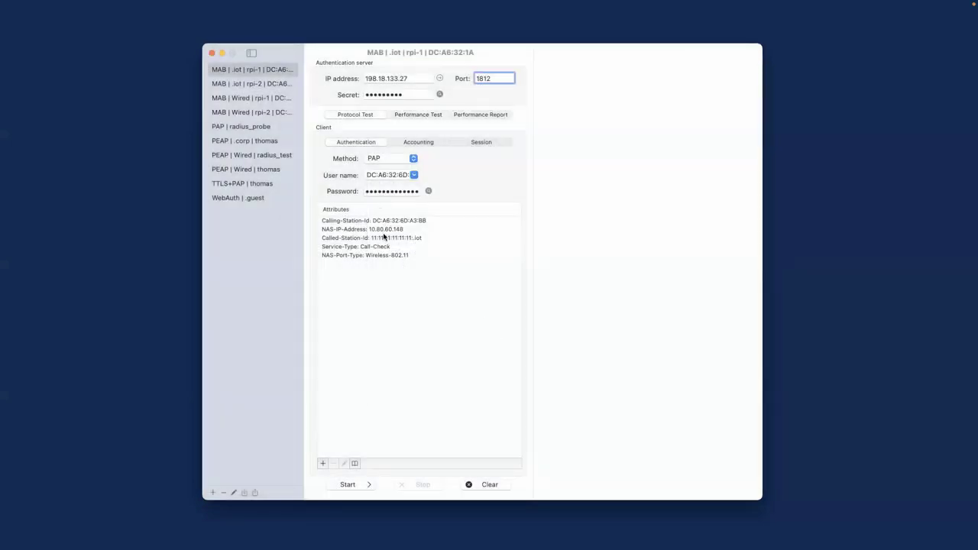
- Review the rpi-1 request's Calling-Station-Id, NAS-IP-Address, Service-Type, Called-Station-Id and NAS-Port-Type, then send it
double_click(403, 222)
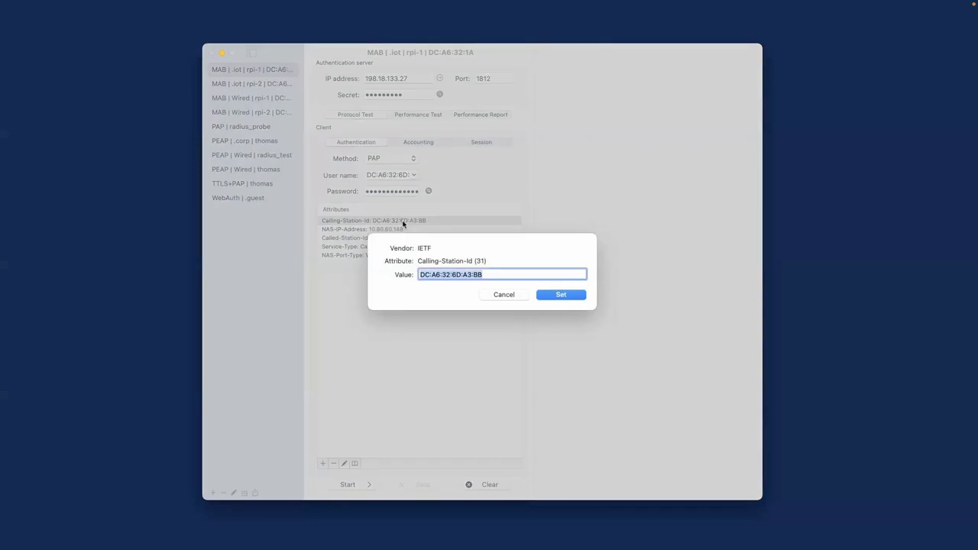
click(511, 295)
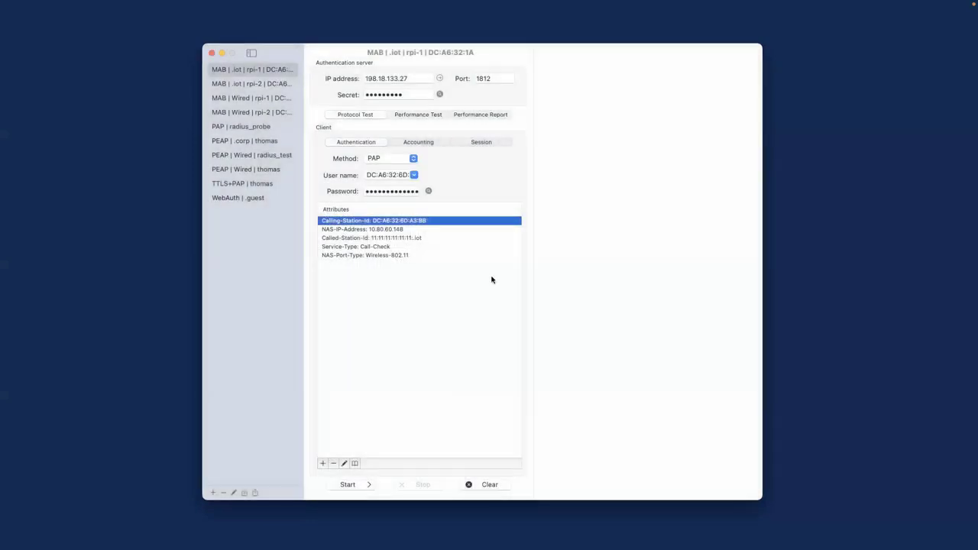
click(350, 231)
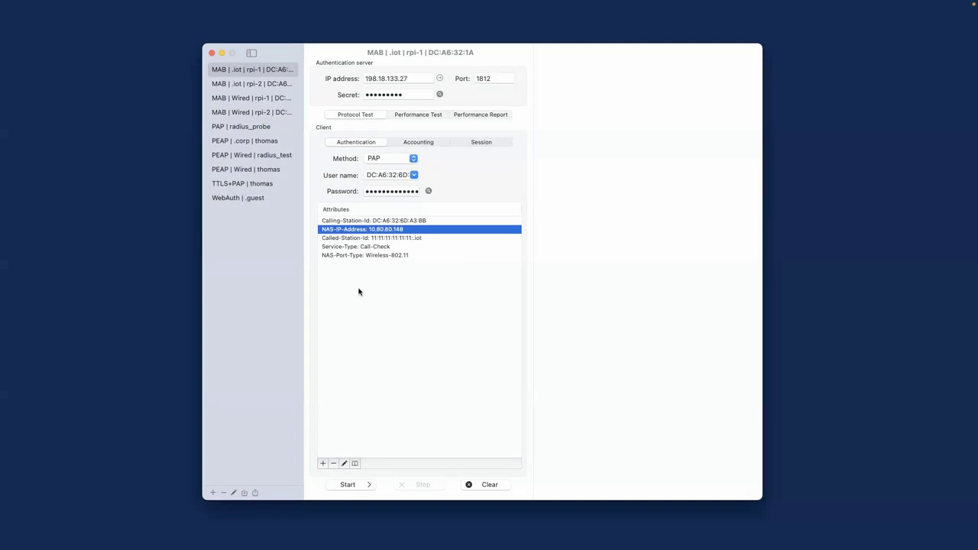
click(356, 247)
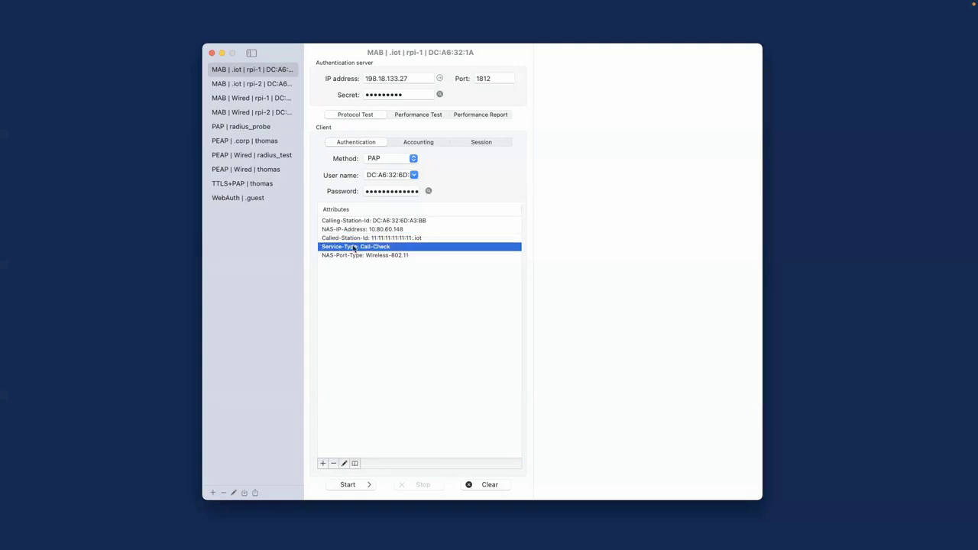
click(352, 239)
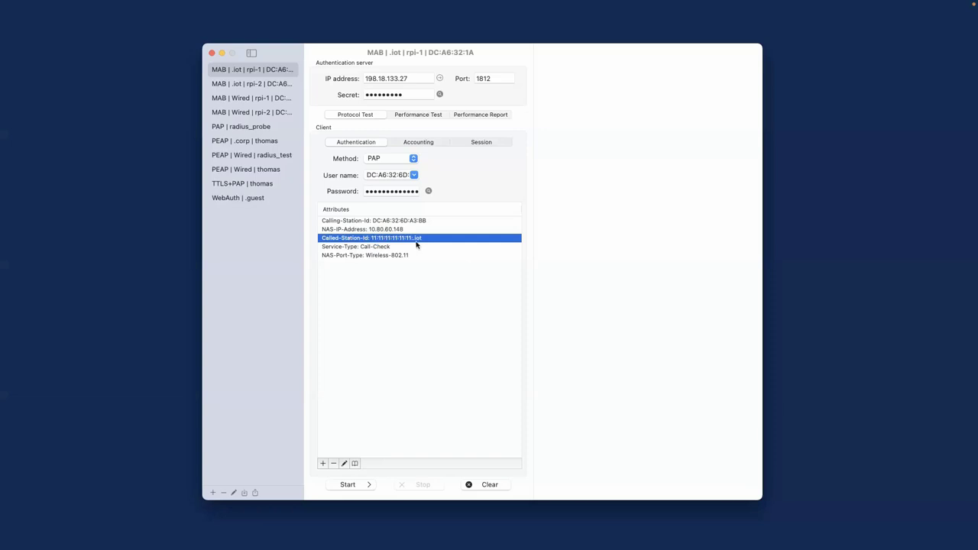
click(377, 255)
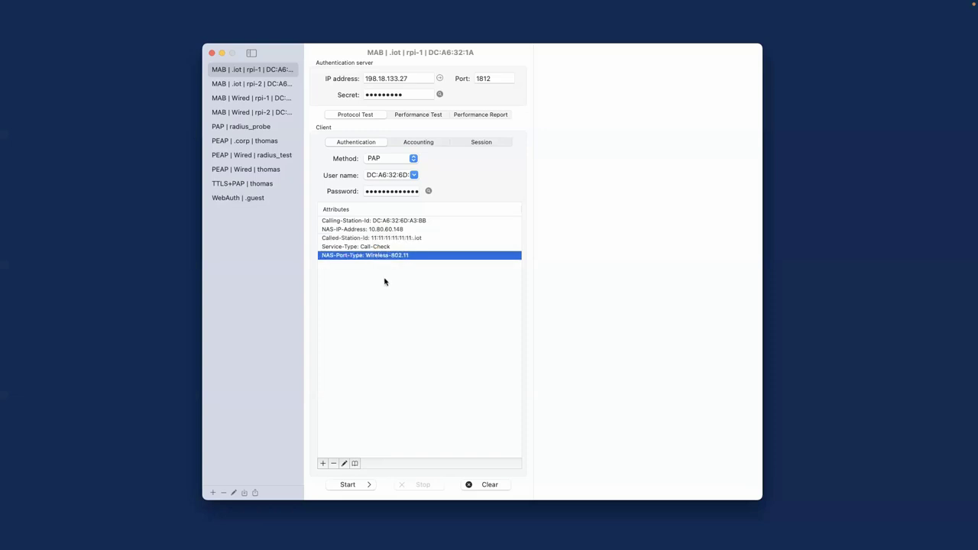
click(341, 487)
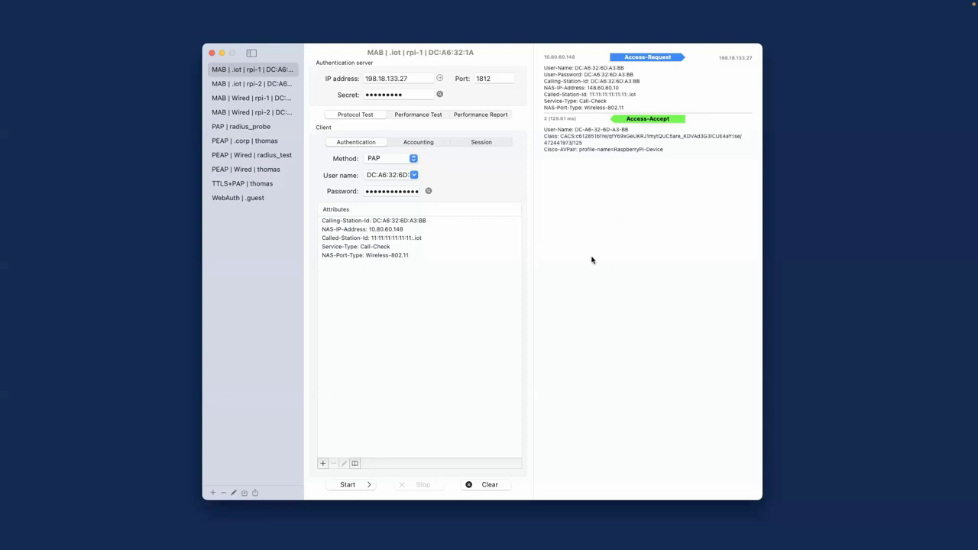
- Send the rpi-2 and radius_probe PAP authentication requests, then select the PEAP | .corp profile
click(234, 84)
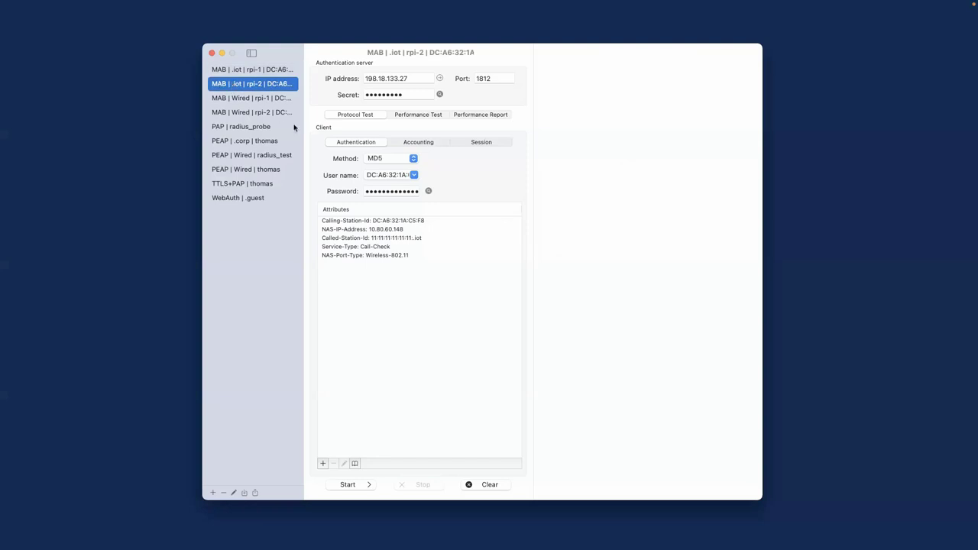
click(359, 479)
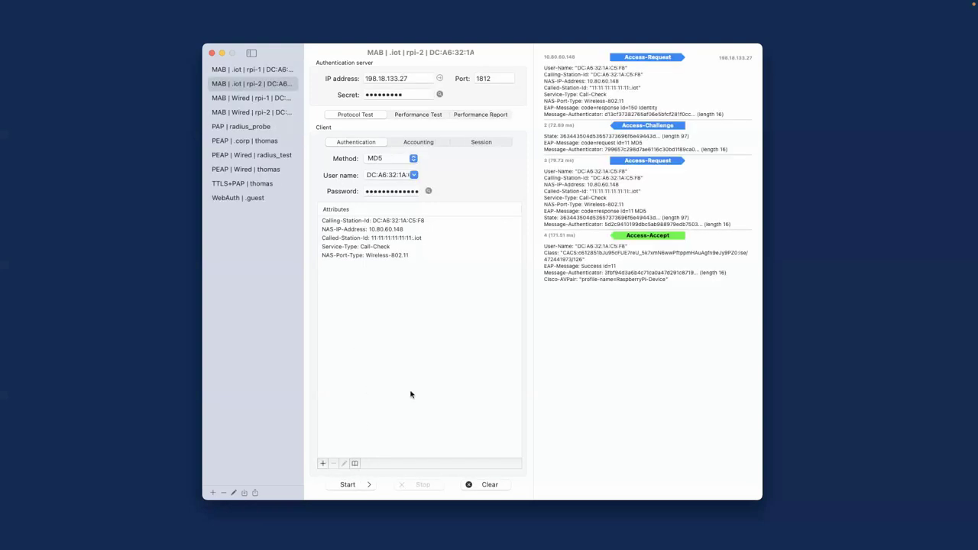
click(228, 130)
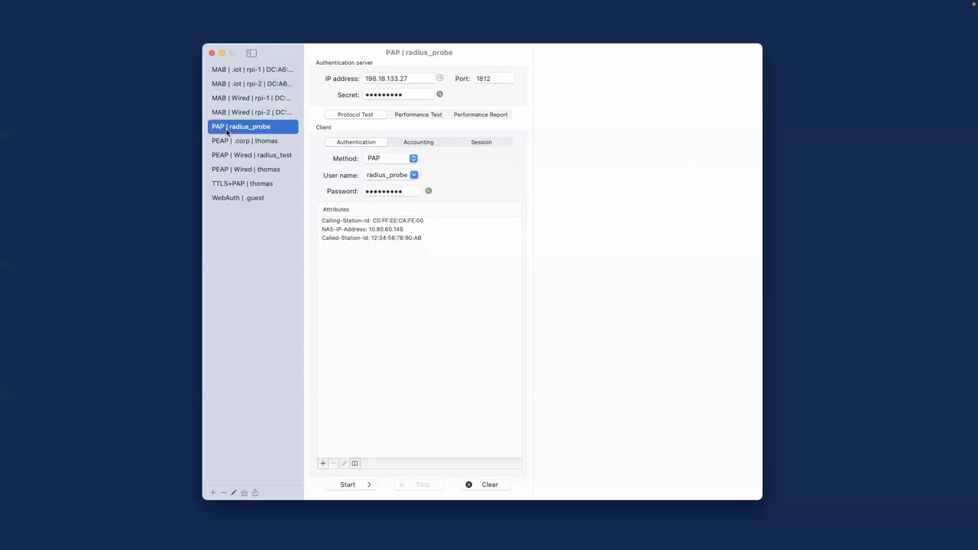
click(348, 484)
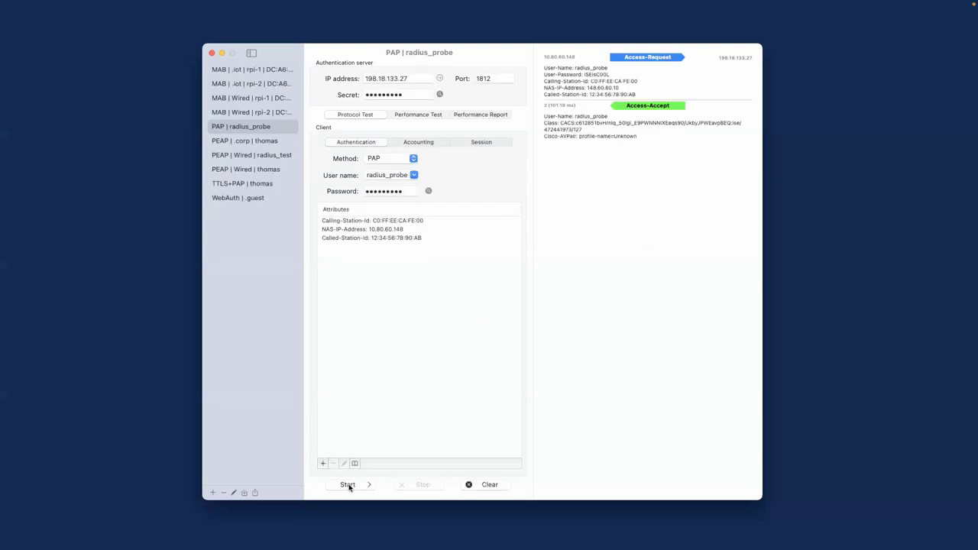
click(231, 143)
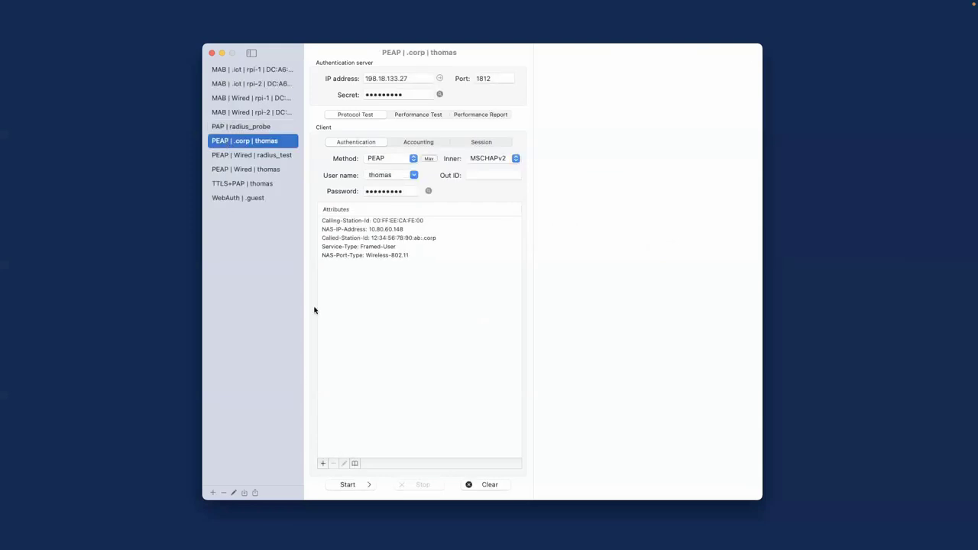
- Send the PEAP .corp request and review the certificate exchange through to Access-Accept
click(347, 484)
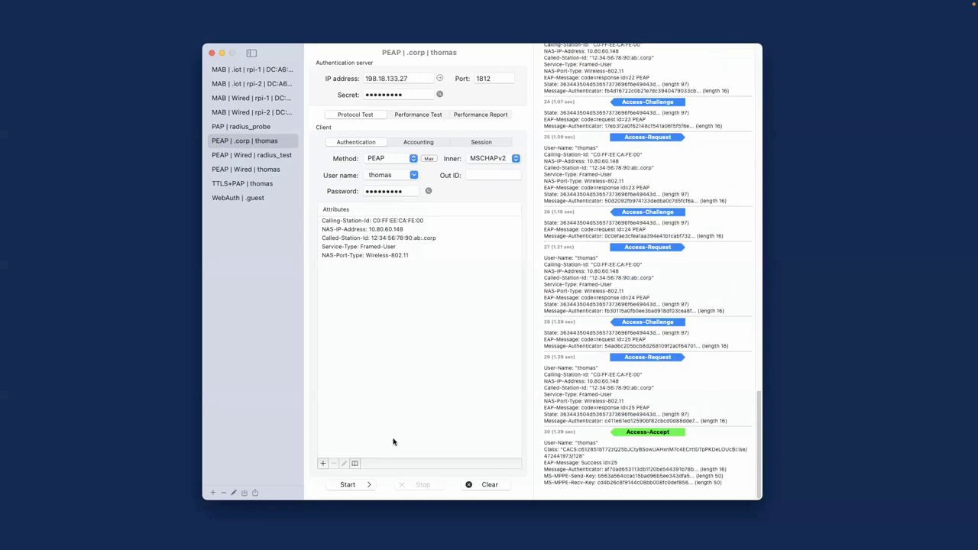
scroll(567, 283, up, 10)
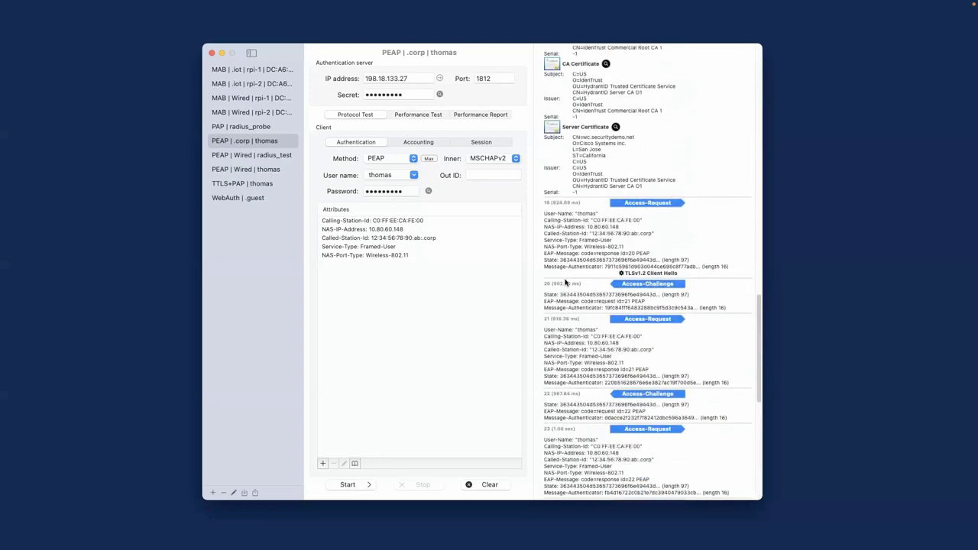
scroll(567, 283, up, 4)
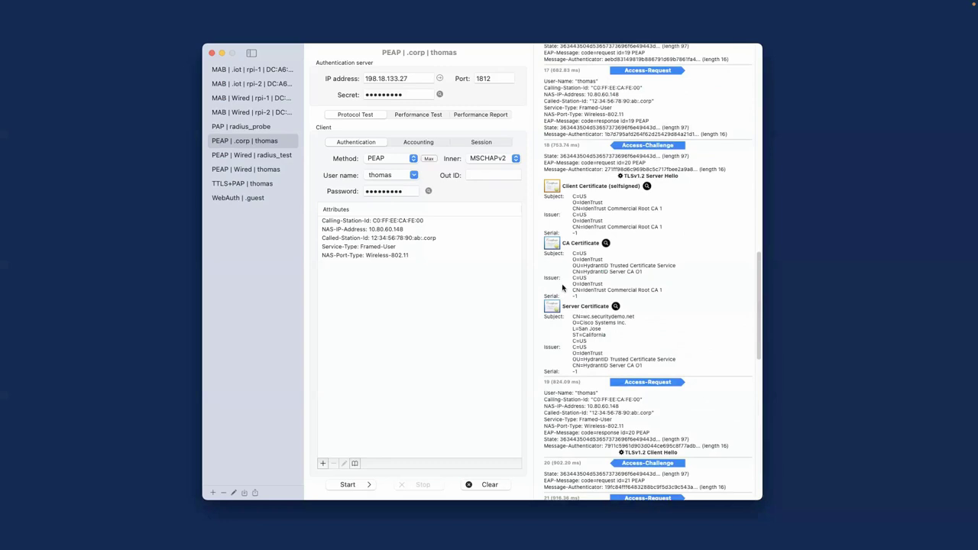
scroll(564, 287, down, 14)
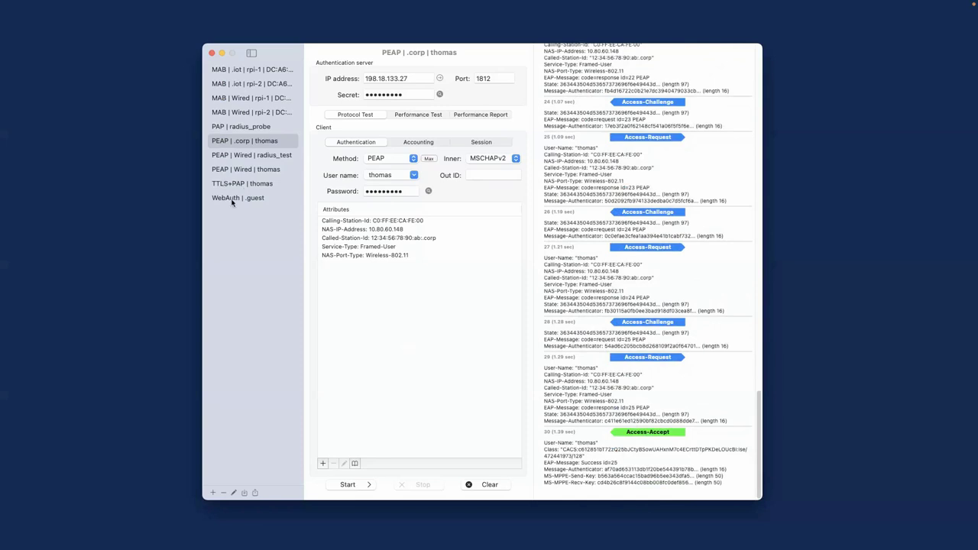
click(420, 145)
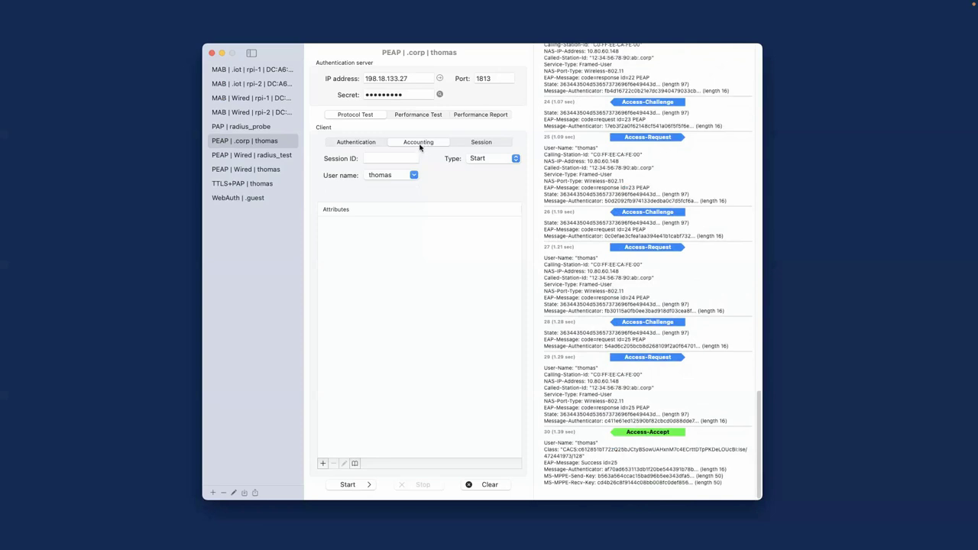
- Set up the accounting request with type Start and an empty session ID
click(375, 158)
click(491, 161)
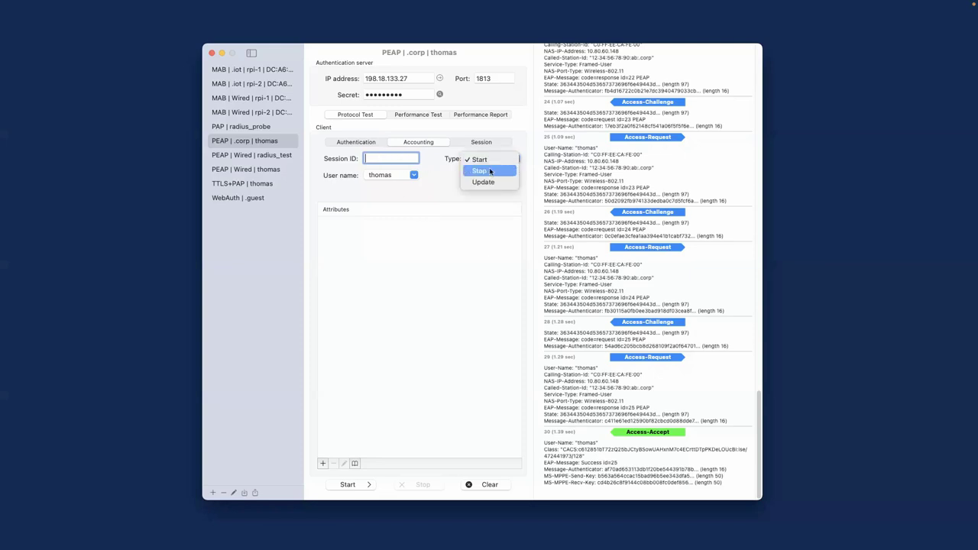
click(439, 195)
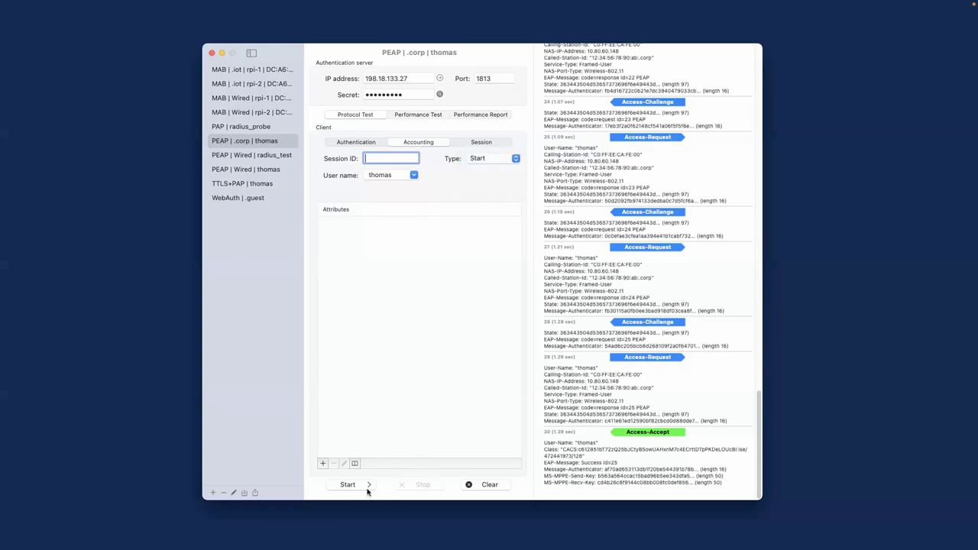
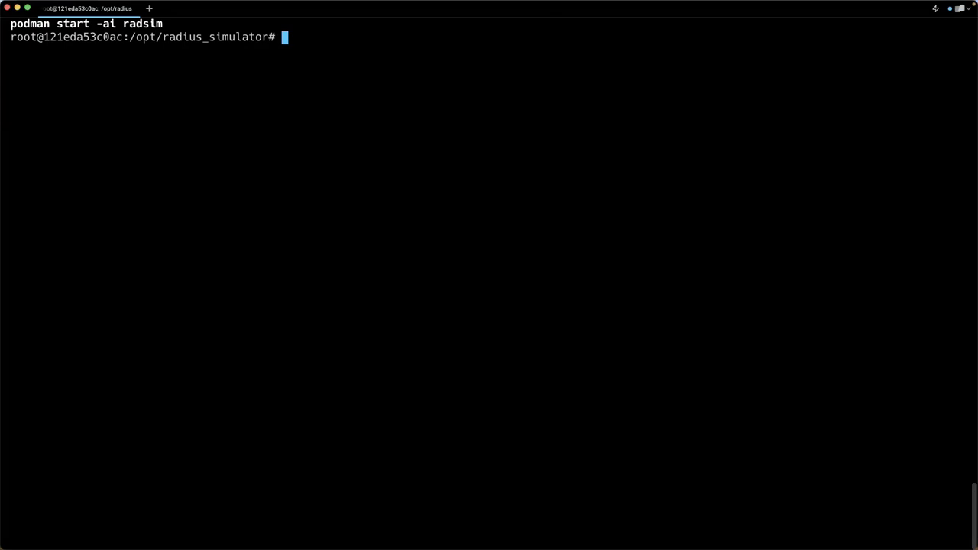
- In a new tab, list the simulator project files and select the RadiusSimulator.jar name
key(super+t)
text(ls)
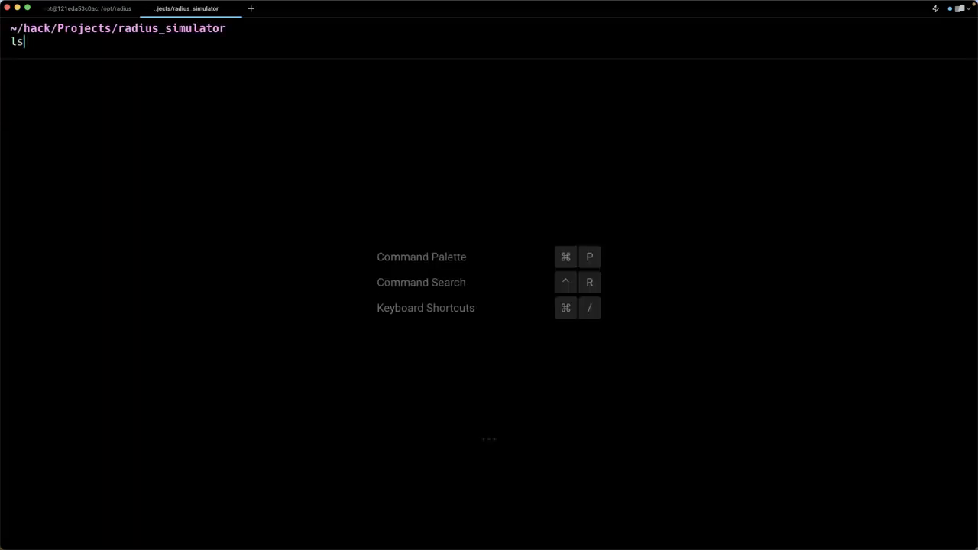
key(Return)
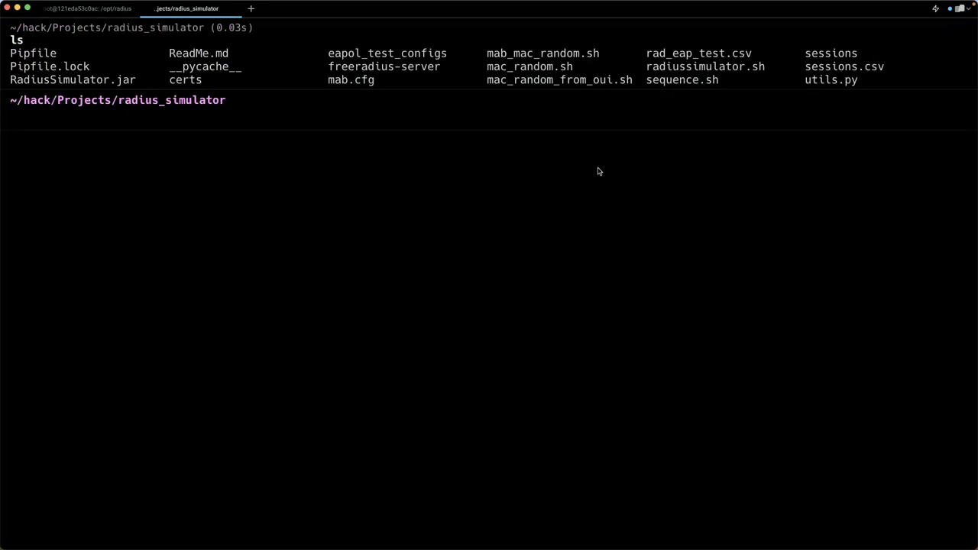
drag(138, 86, 9, 84)
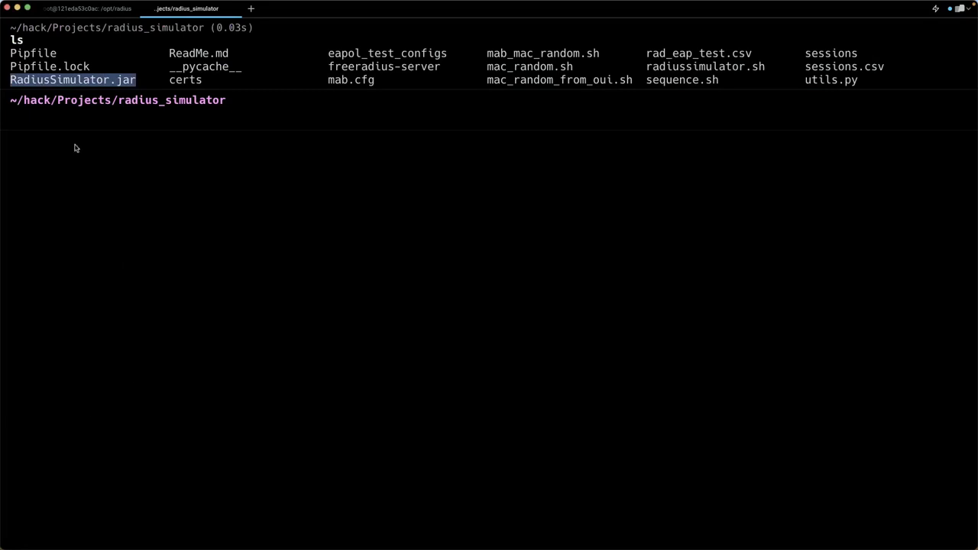
- Run the pasted RadiusAuthentication java command against ise.securitydemo.net, getting AccessAccept
key(super+v)
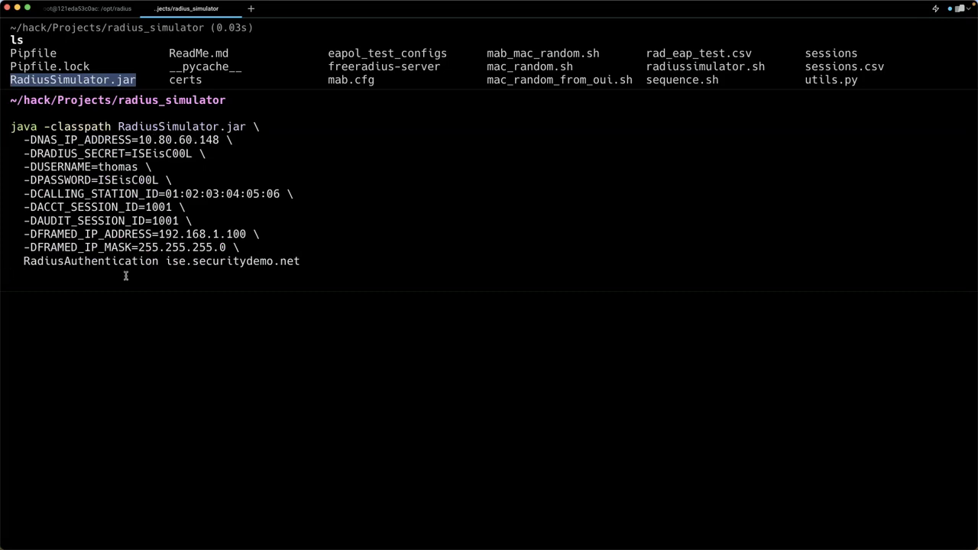
double_click(88, 262)
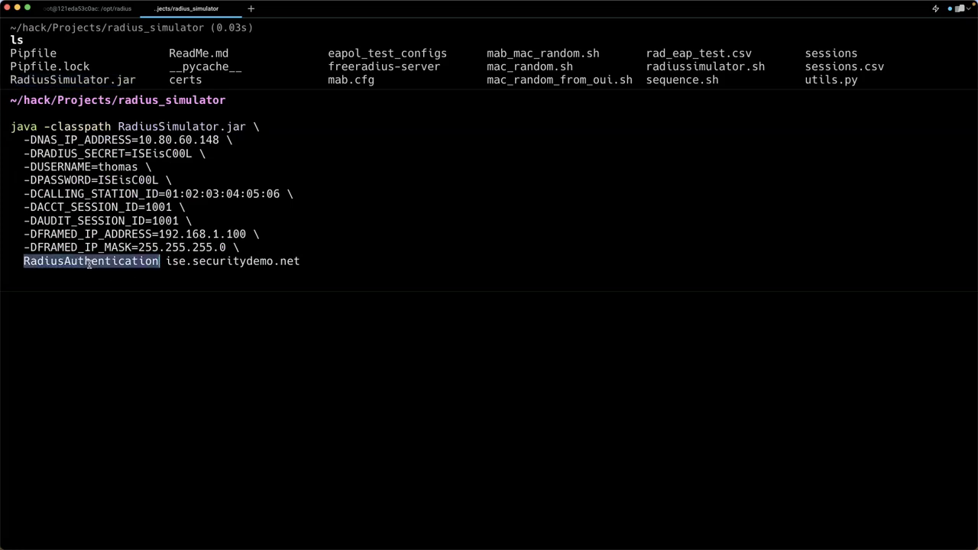
key(Return)
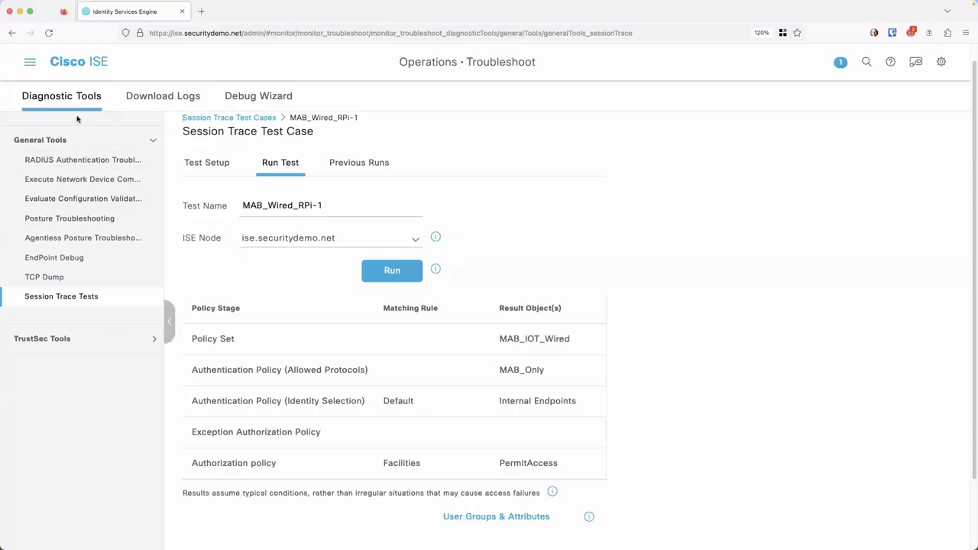
- Go to Operations > RADIUS > Live Logs in ISE and refresh the log records
click(29, 62)
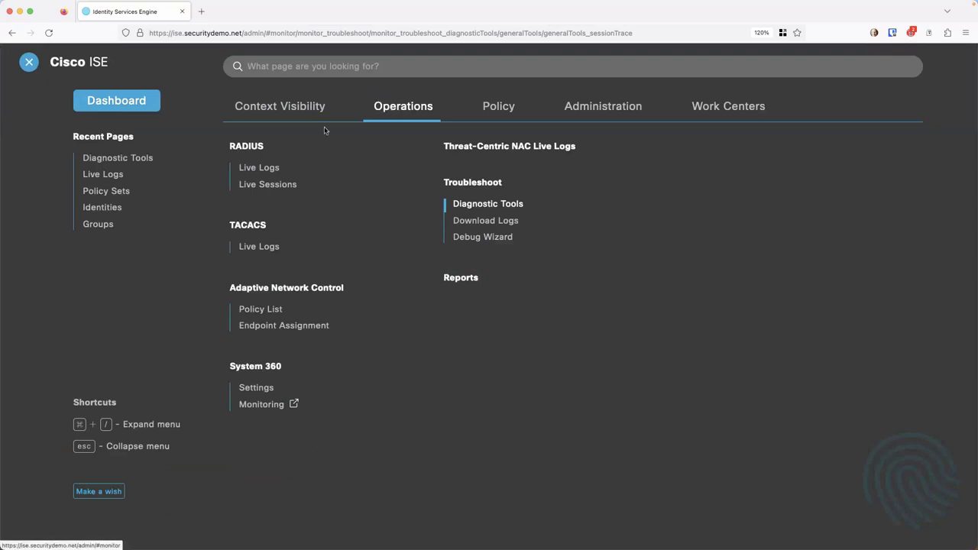
click(254, 171)
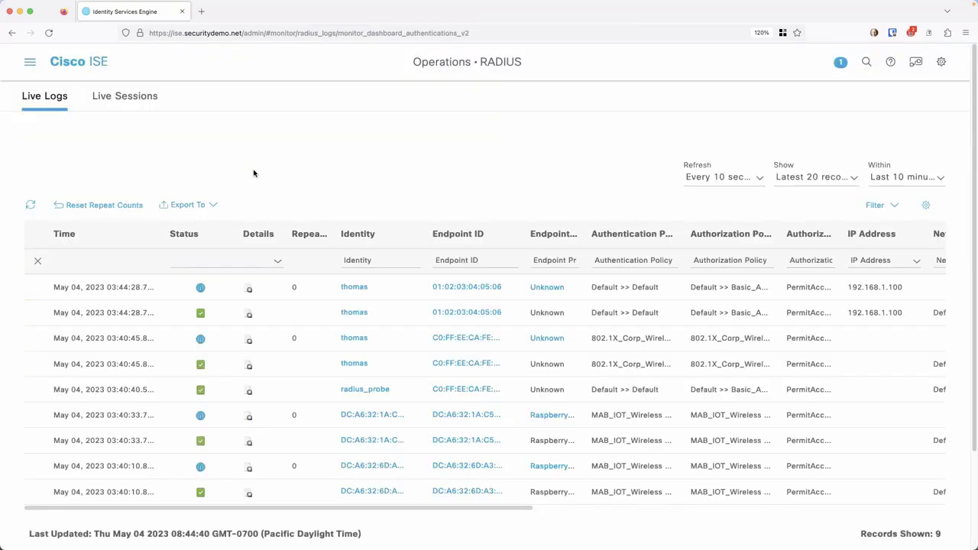
click(31, 264)
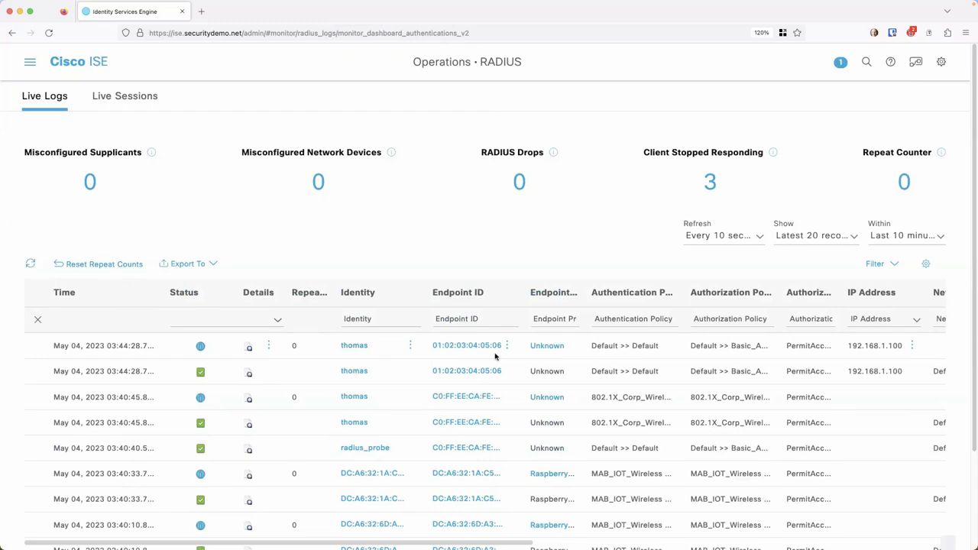
- Confirm in Live Sessions that endpoint 01:02:03:04:05:06 is Authenticated, then return to the terminal
key(super+Tab)
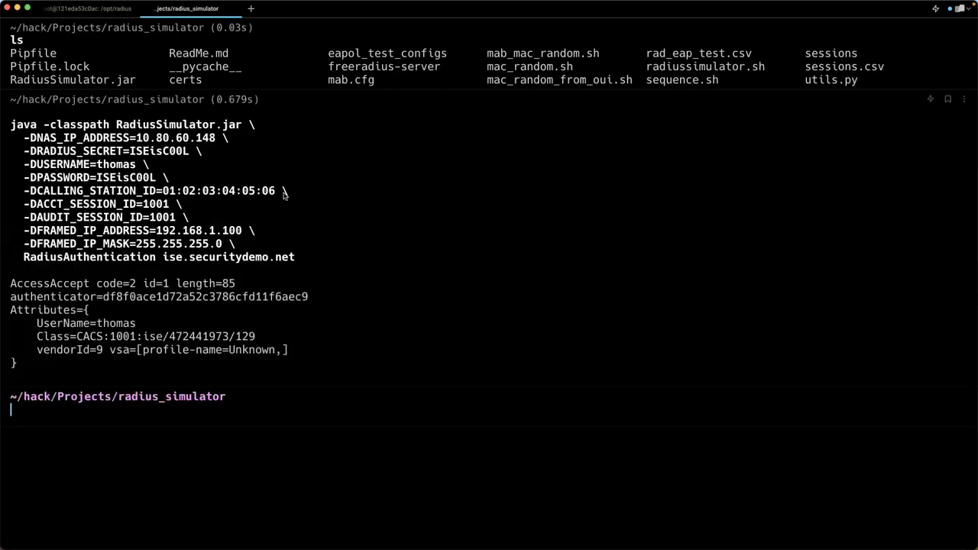
key(super+Tab)
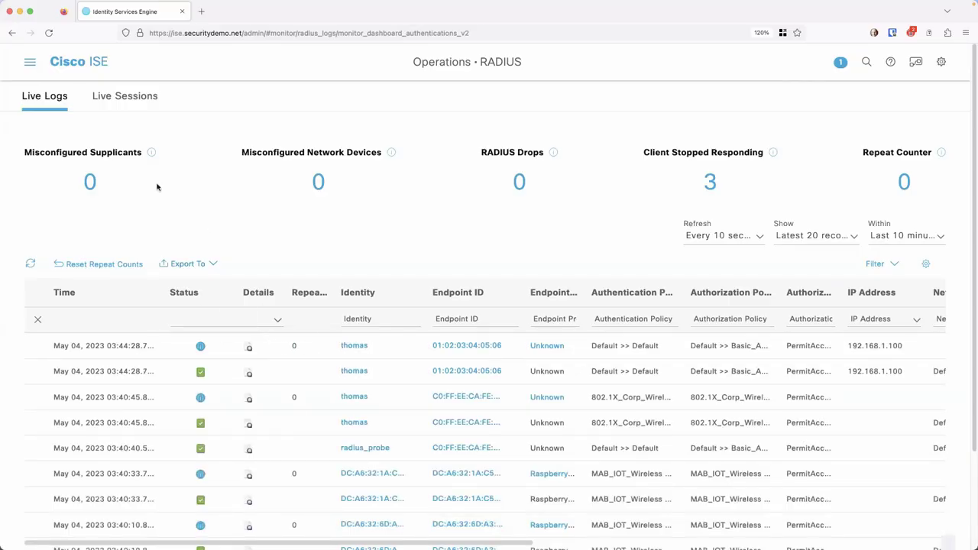
click(126, 102)
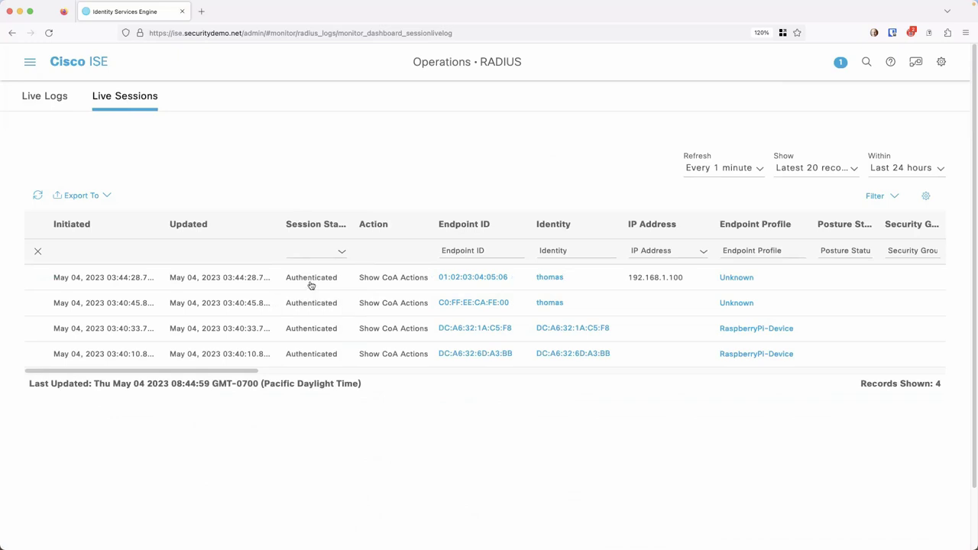
key(super+Tab)
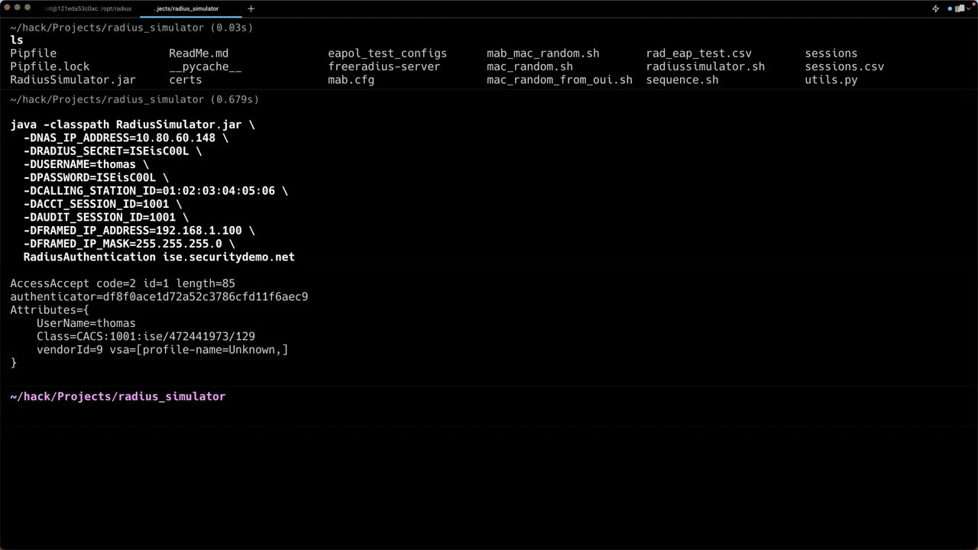
- Clear the terminal and run the pasted RadiusAccountingStart command, receiving an AccountingResponse (code=5)
click(140, 471)
text(clear)
key(Return)
key(super+v)
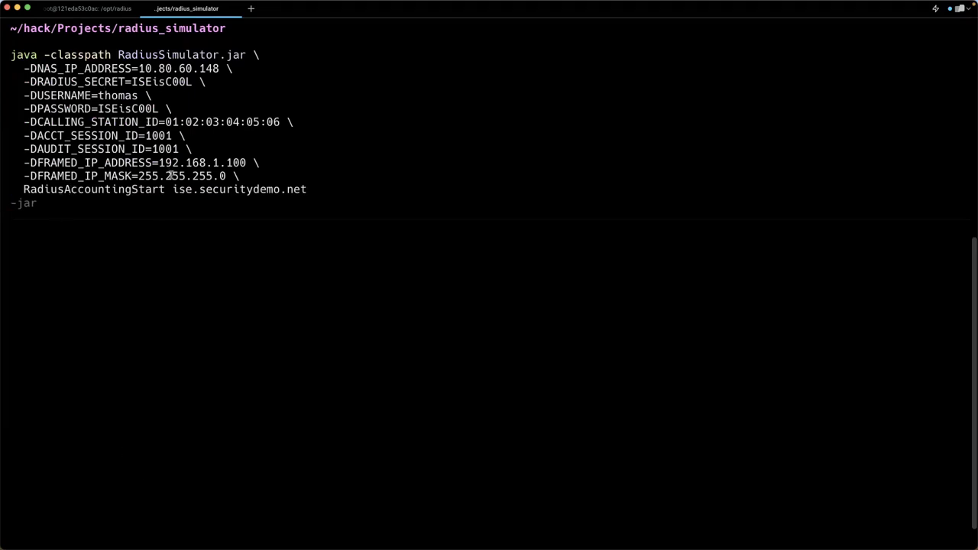
key(Return)
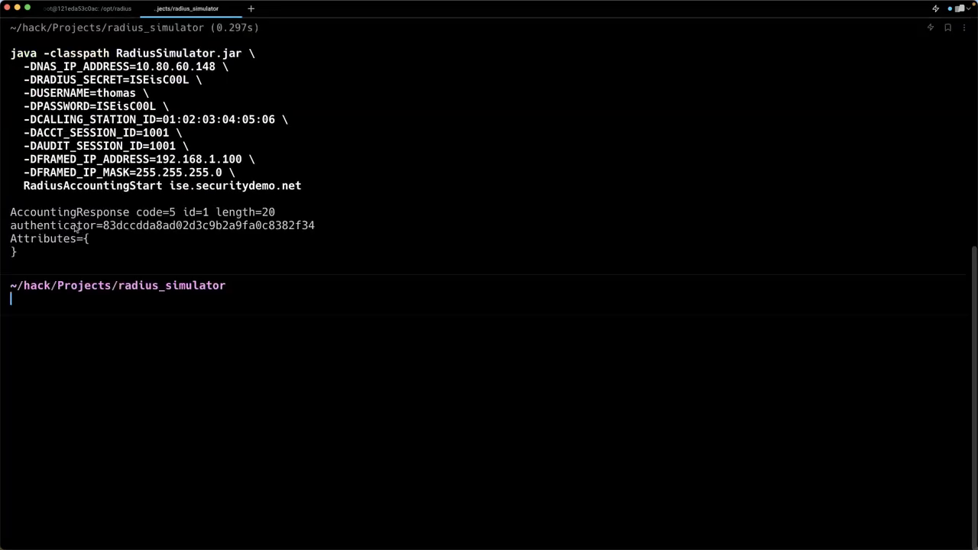
- Refresh ISE Live Sessions so endpoint 01:02:03:04:05:06 (thomas, 192.168.1.100) shows Started
key(super+Tab)
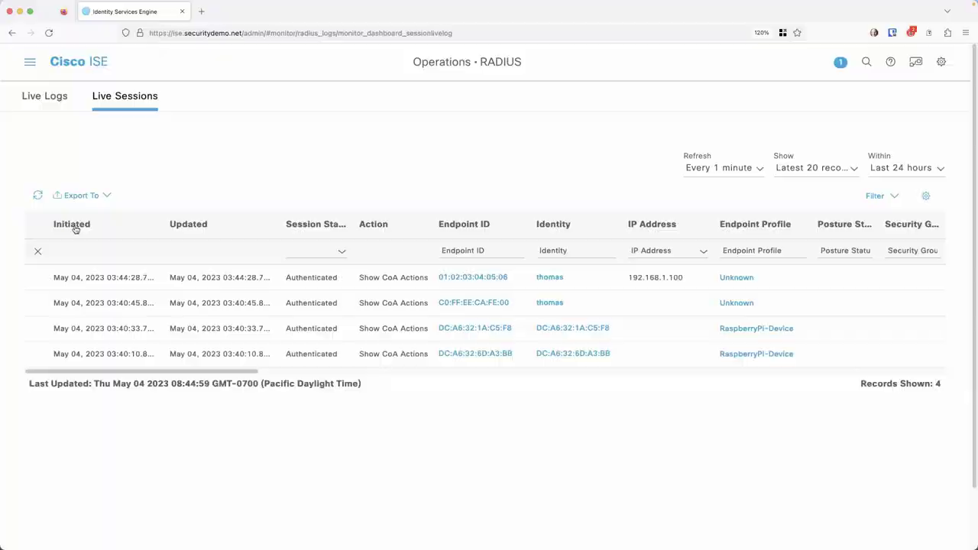
click(36, 196)
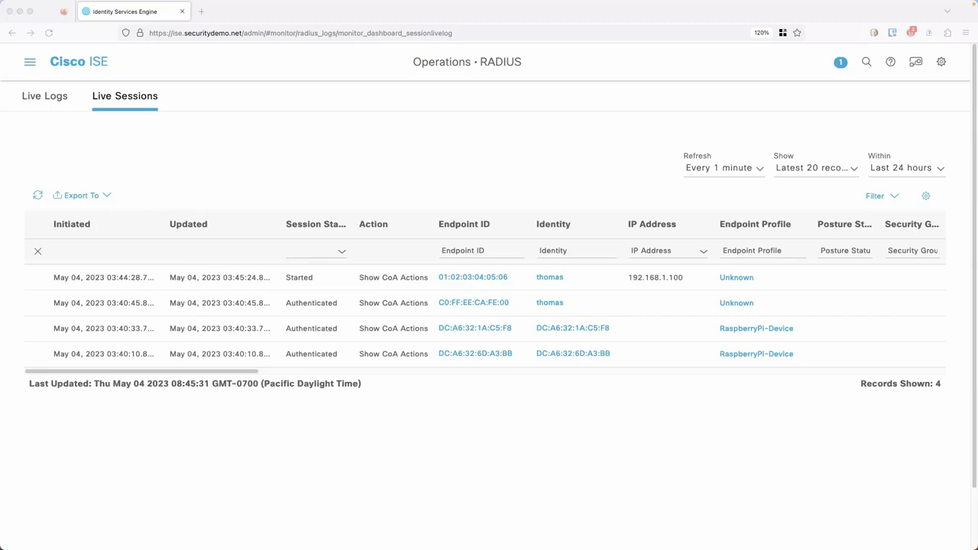
- Clear the terminal and run the pasted RadiusAccountingStop command, receiving an AccountingResponse
key(super+Tab)
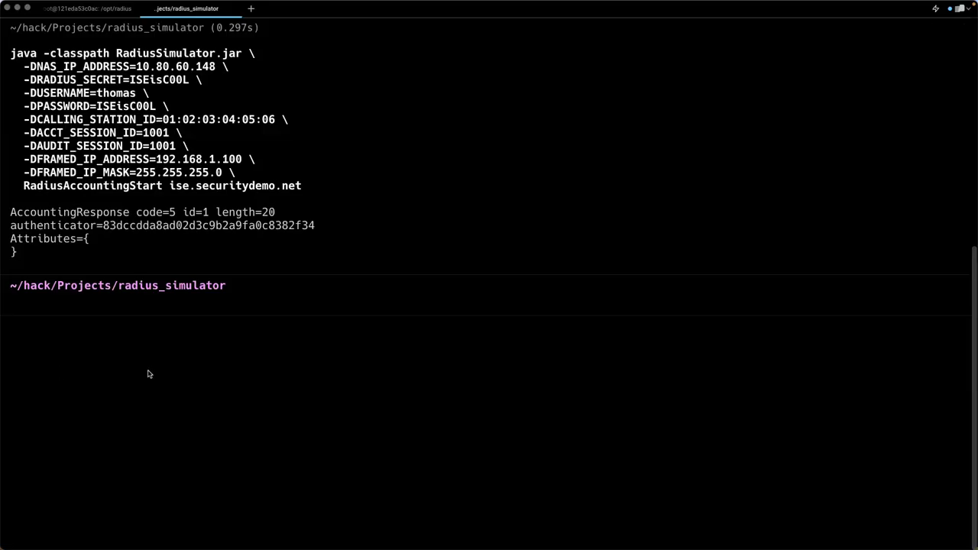
text(clear)
key(Return)
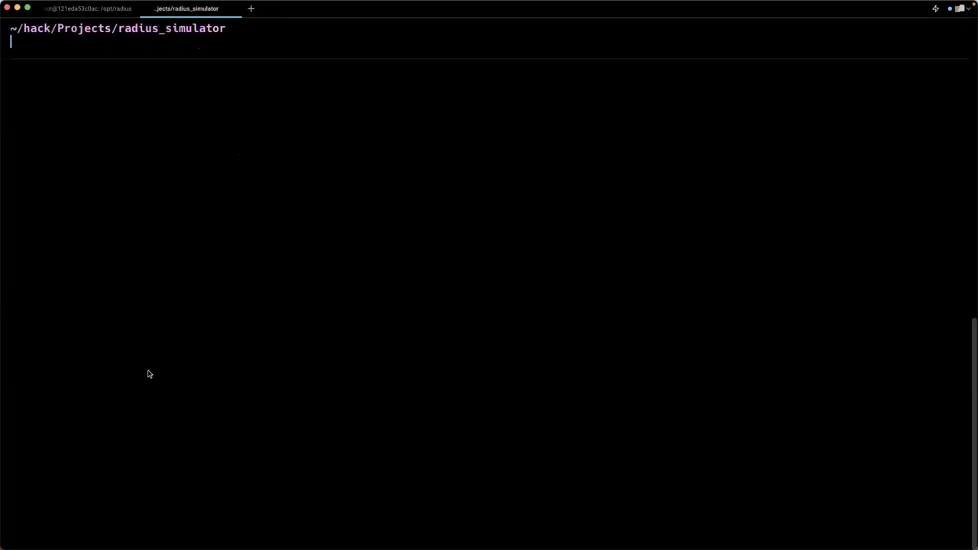
key(super+v)
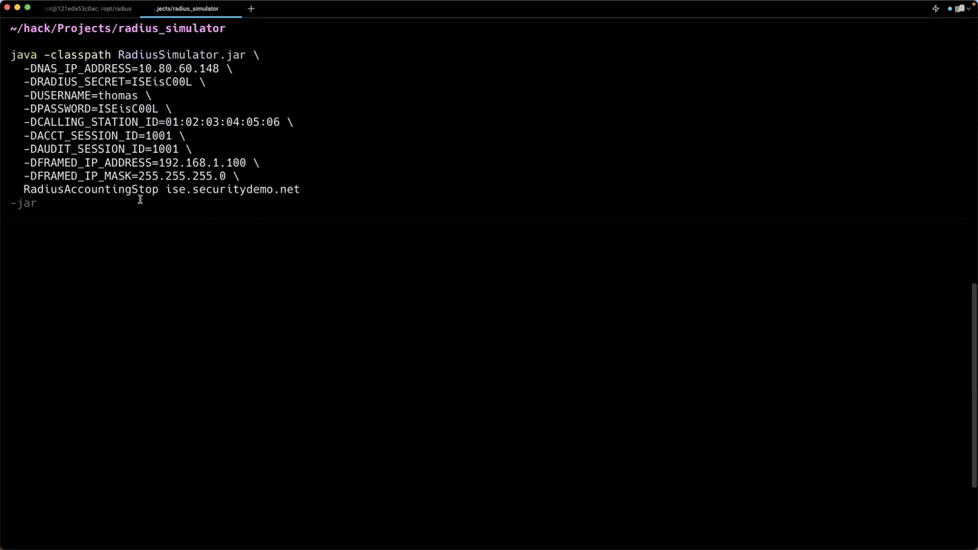
key(Return)
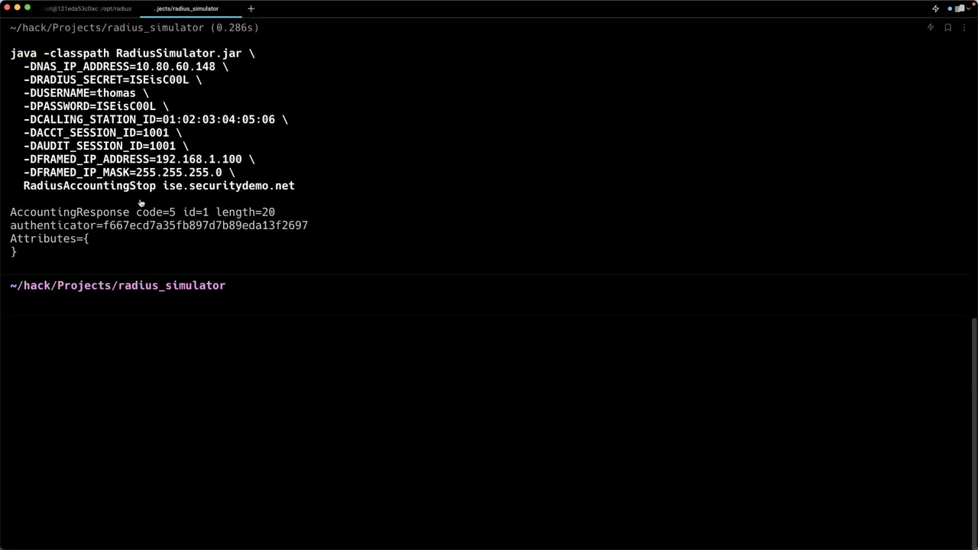
- Refresh ISE Live Sessions until endpoint 01:02:03:04:05:06's session shows Terminated
key(super+Tab)
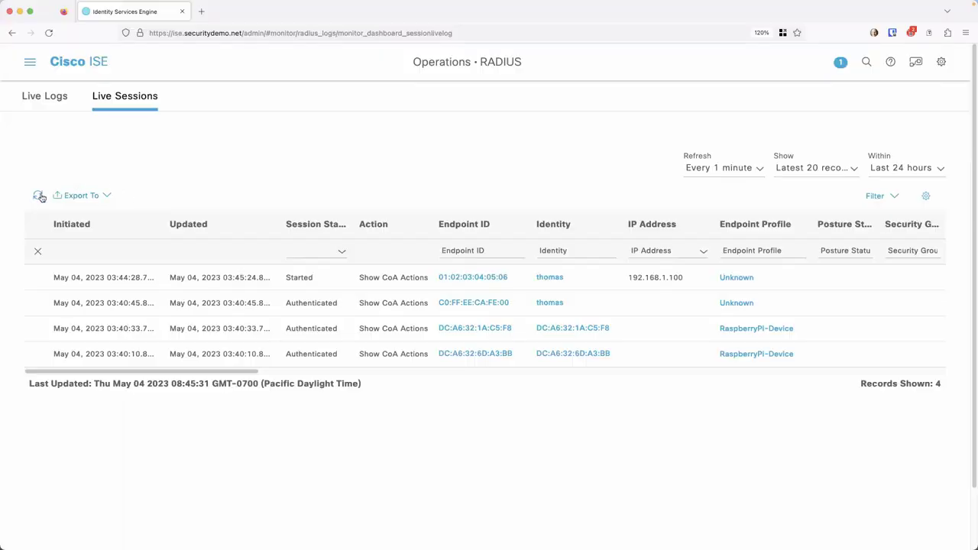
click(37, 197)
click(38, 197)
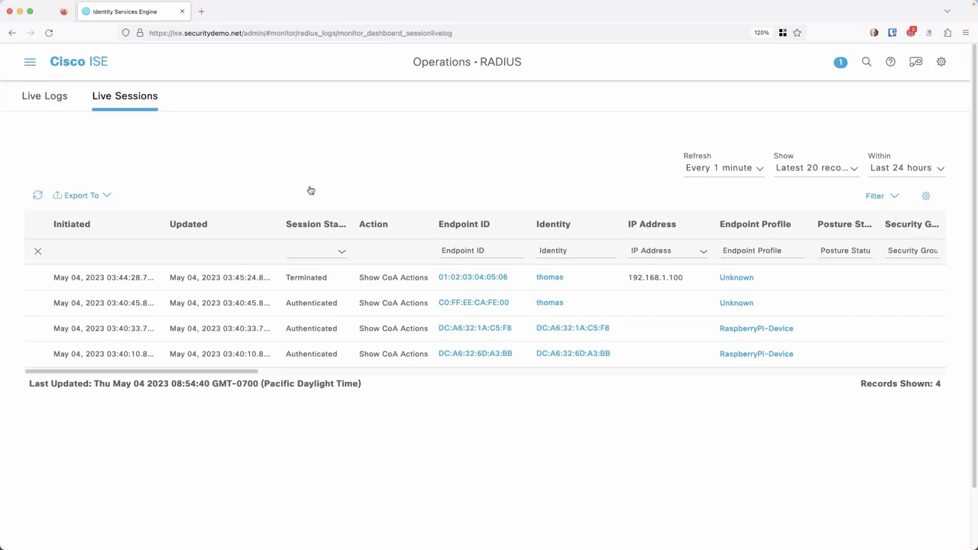
- With thomas's session confirmed as Terminated in Live Sessions, switch over to the terminal
key(super+Tab)
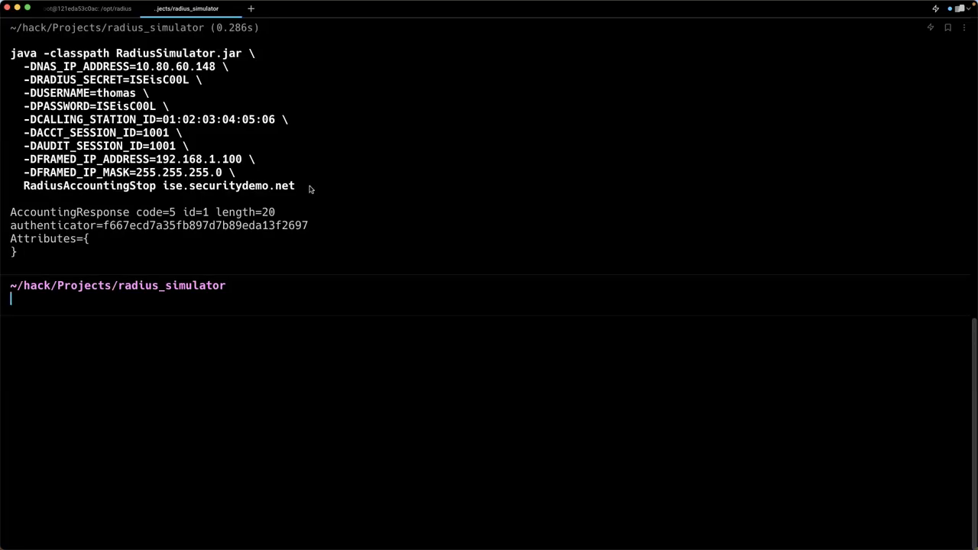
- In the radsim container shell, list the radius_simulator files and note the freeradius-server folder
click(110, 10)
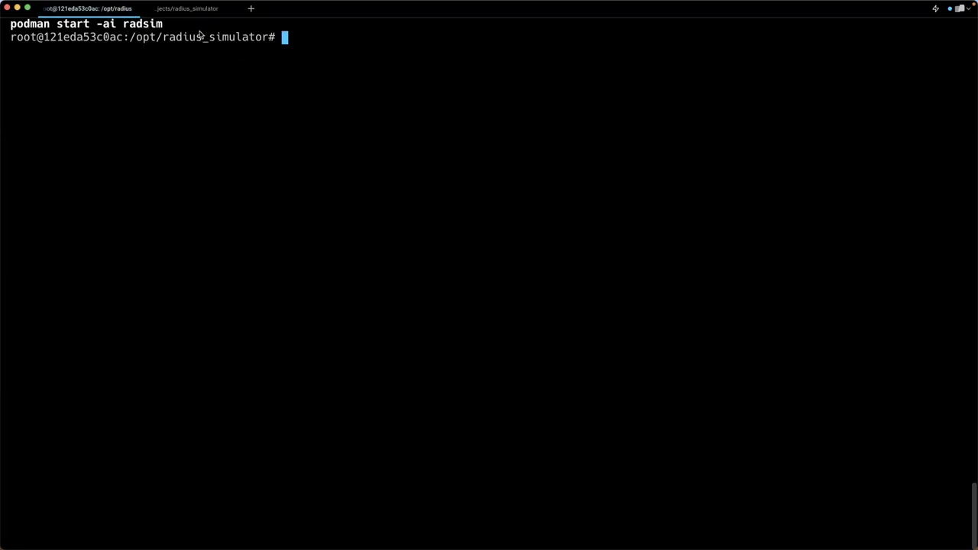
text(ls)
key(Return)
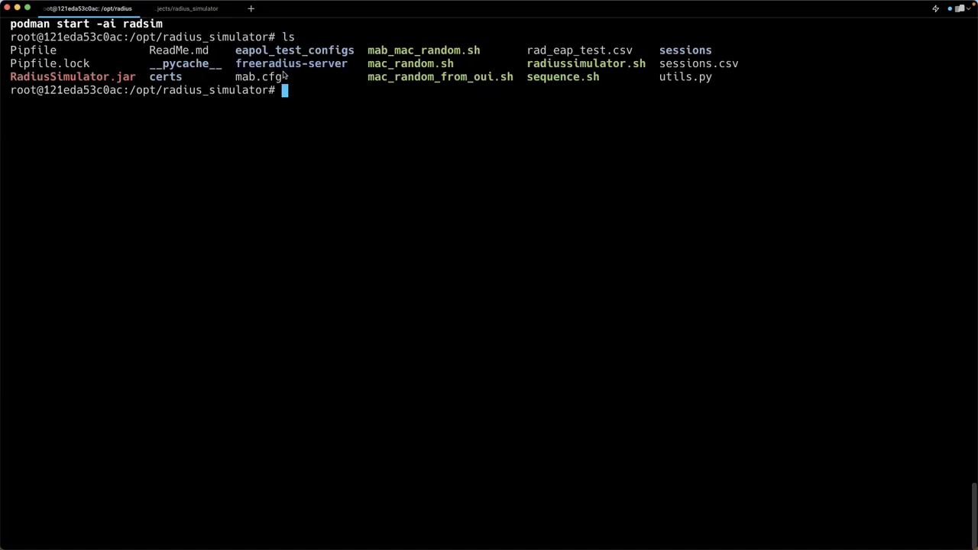
drag(236, 65, 348, 71)
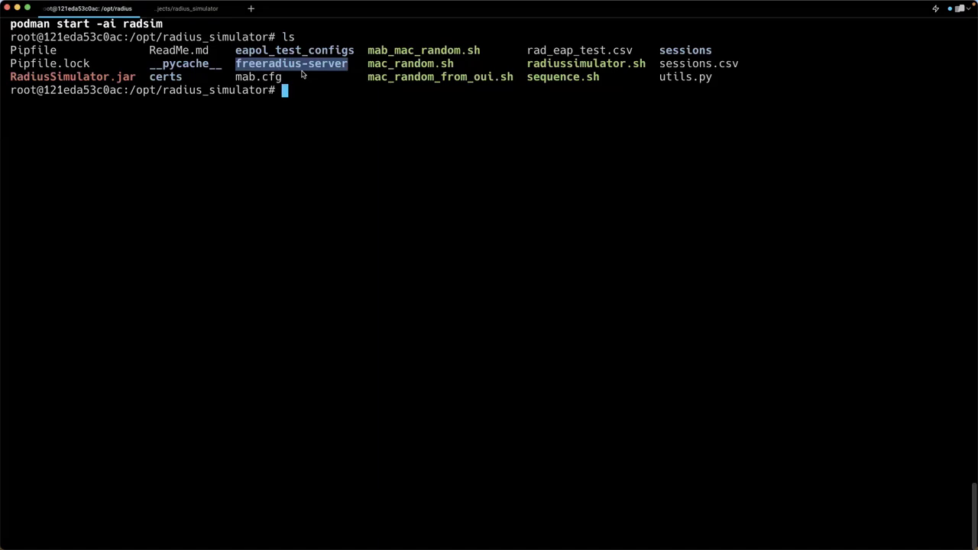
- Confirm eapol_test is installed at /usr/local/bin/eapol_test and begin typing the eapol_test command
text(which eapol)
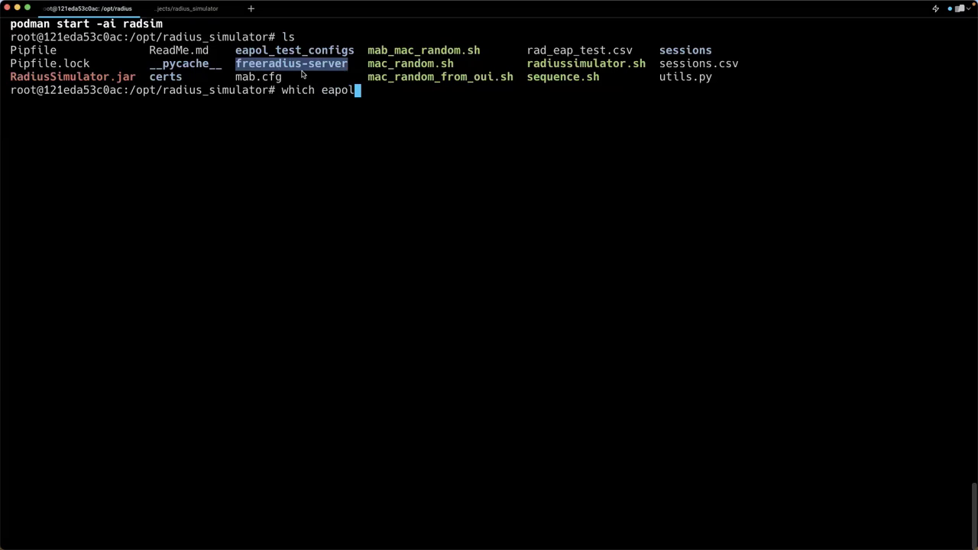
text(_test)
key(Return)
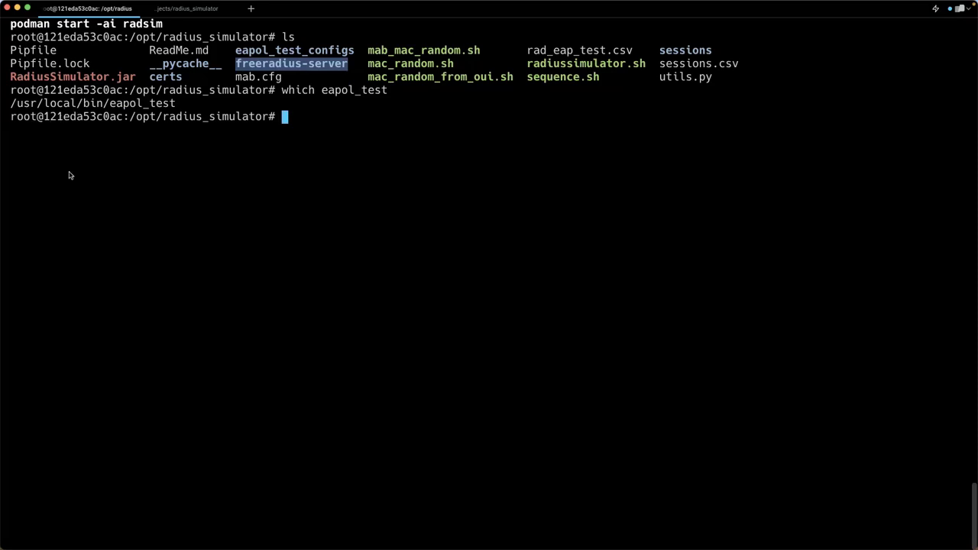
text(eapol_T)
key(BackSpace)
- Show eapol_test's usage options, then run the prepared four-line PEAP eapol_test command for thomas
text(test)
key(Return)
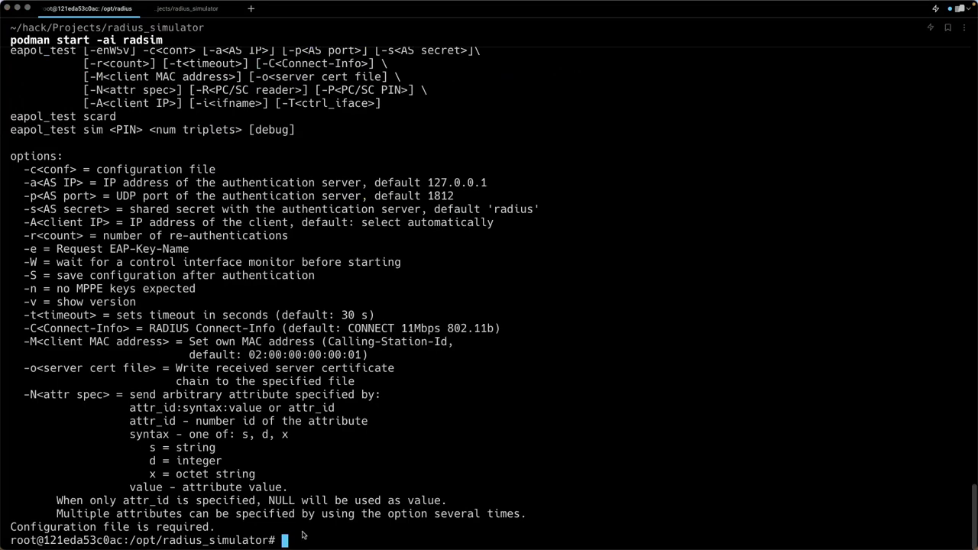
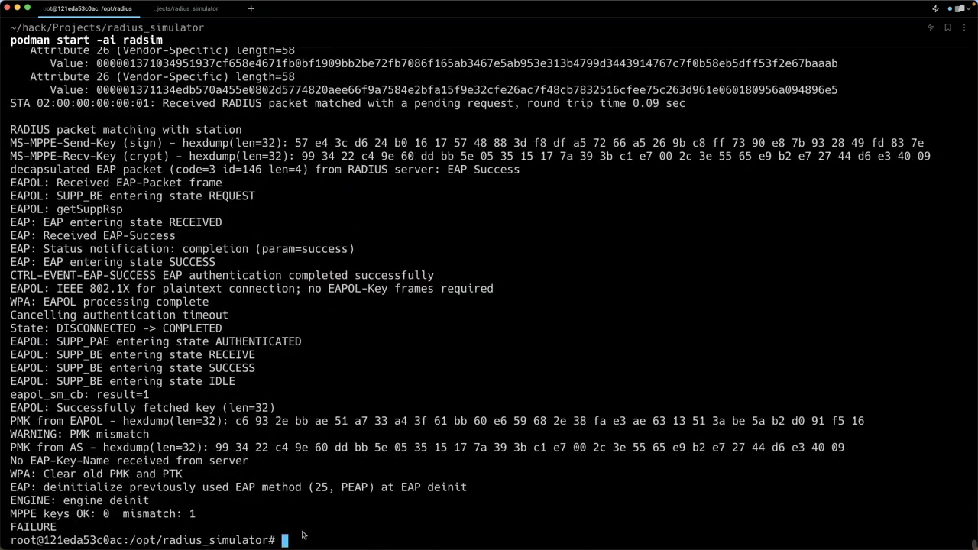
- Clear the screen, rerun the eapol_test command, and highlight its FAILURE result from the PMK mismatch
text(clear)
key(Return)
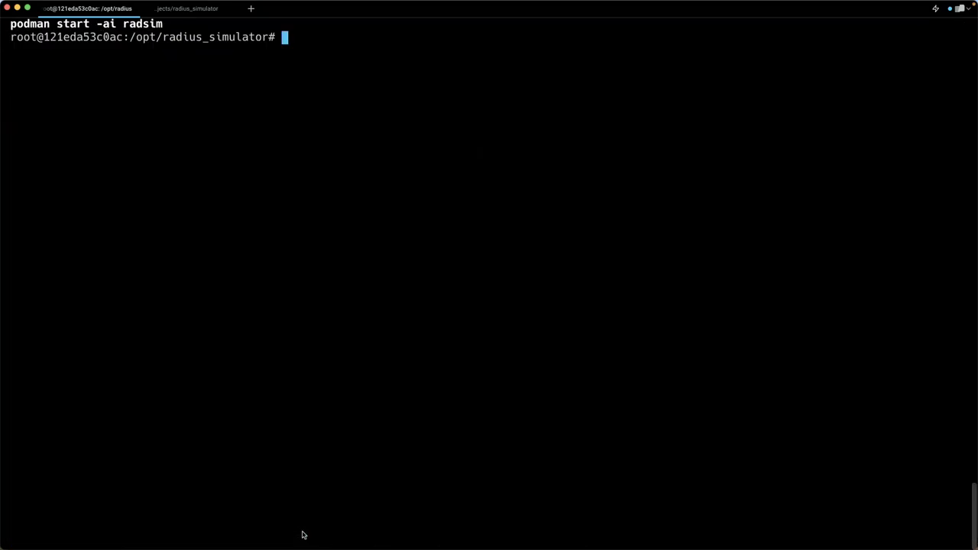
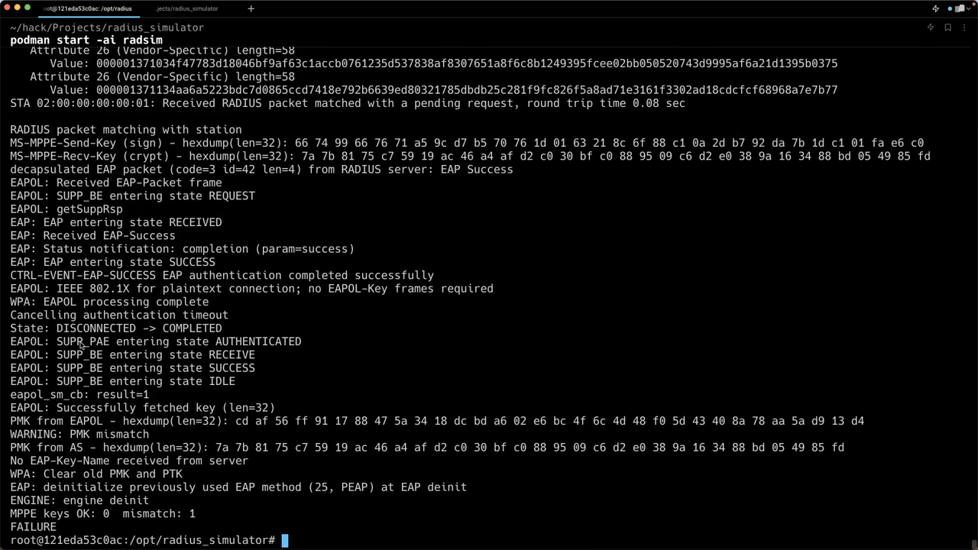
double_click(42, 528)
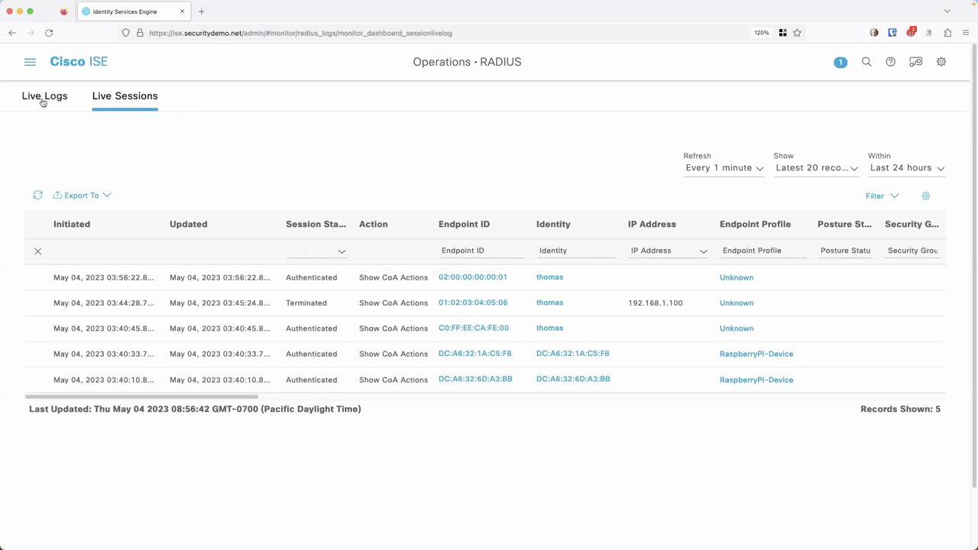
click(42, 98)
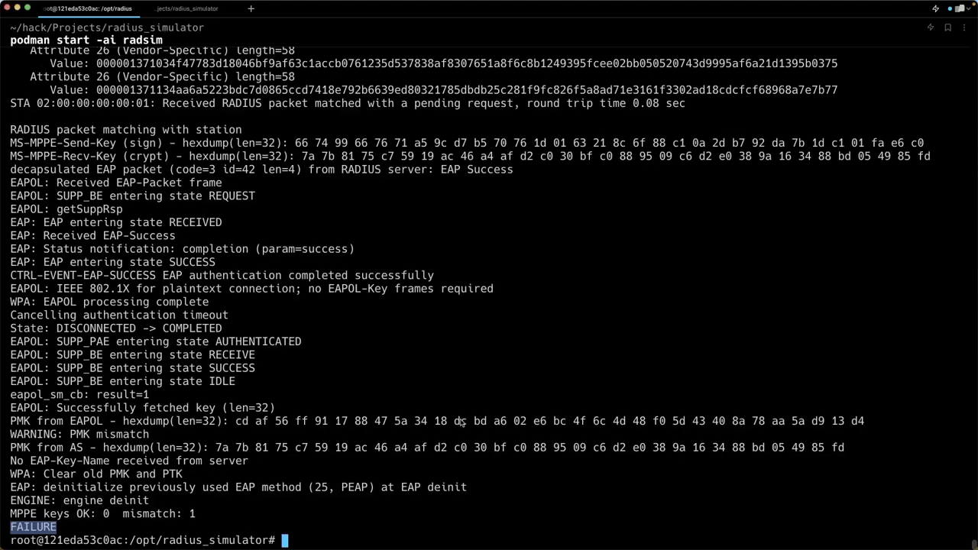
- Print eapol_test_configs/peap.thomas.cfg (ssid .corp, PEAP with MSCHAPV2, identity thomas), then clear the terminal
text(clear)
key(Return)
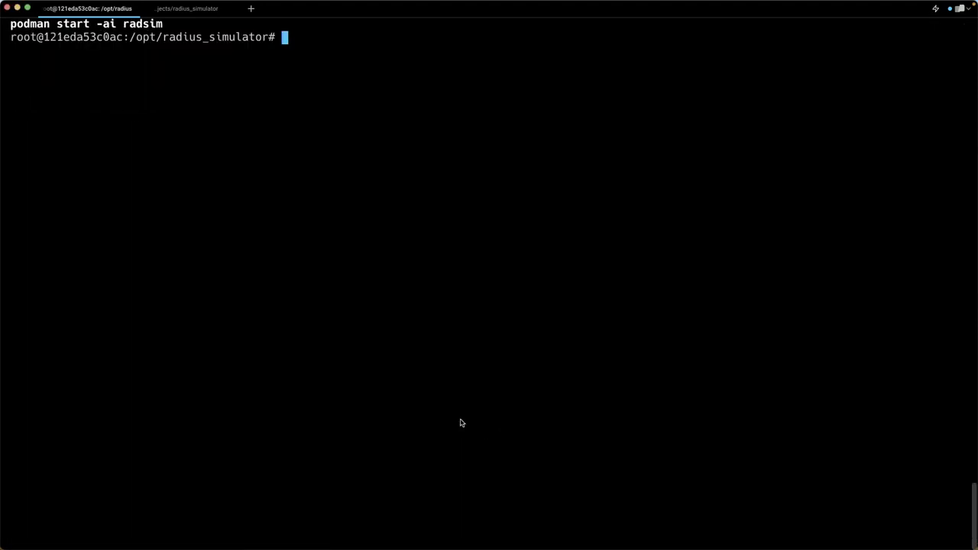
text(cat eapo)
key(Tab)
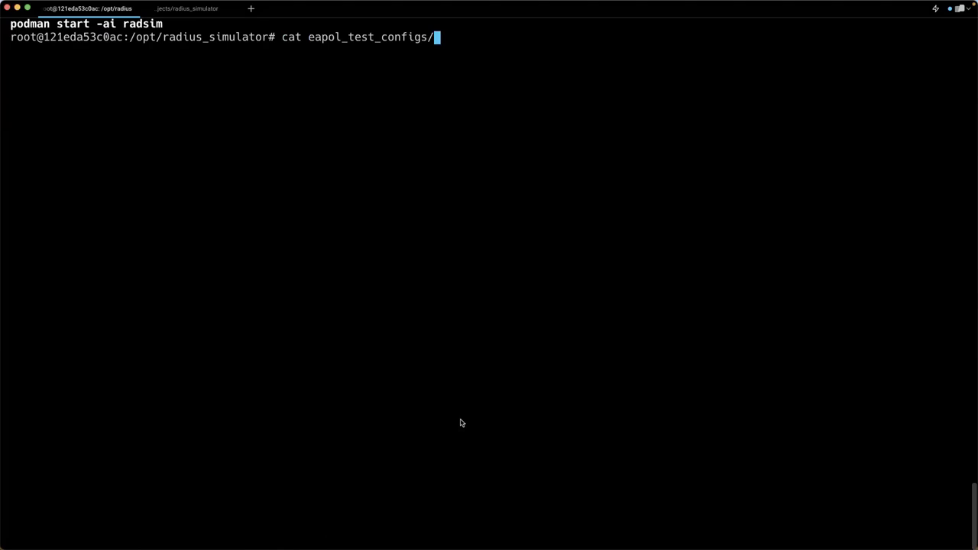
text(peap.t)
key(Tab)
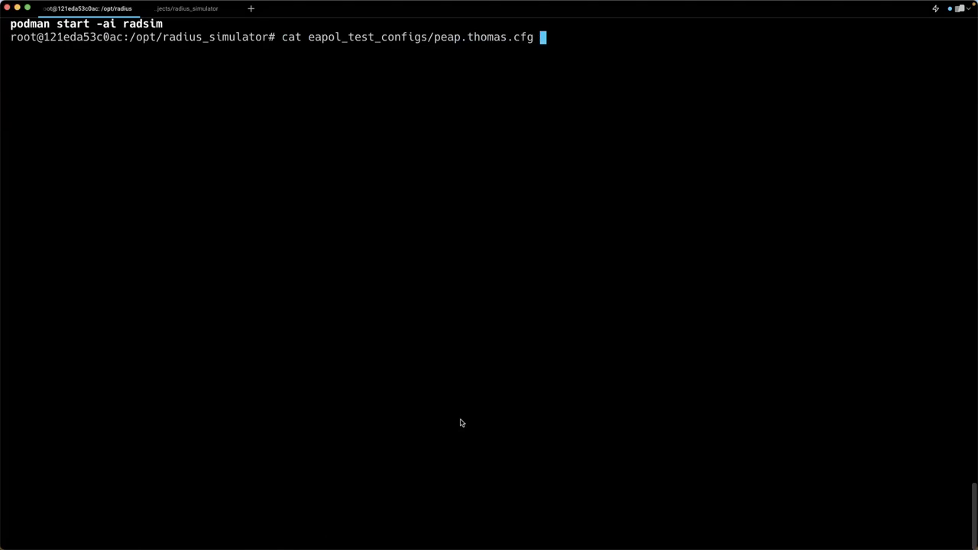
key(Return)
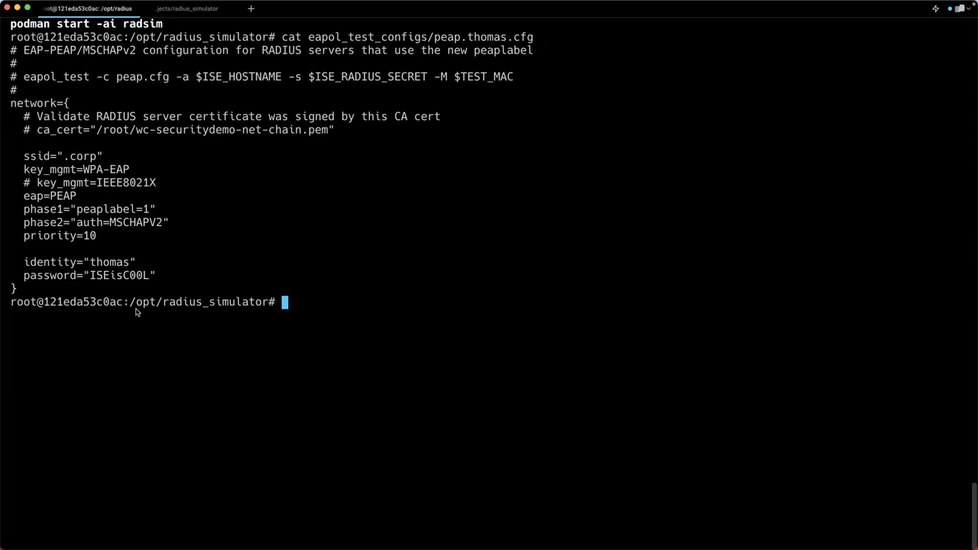
text(clear)
key(Return)
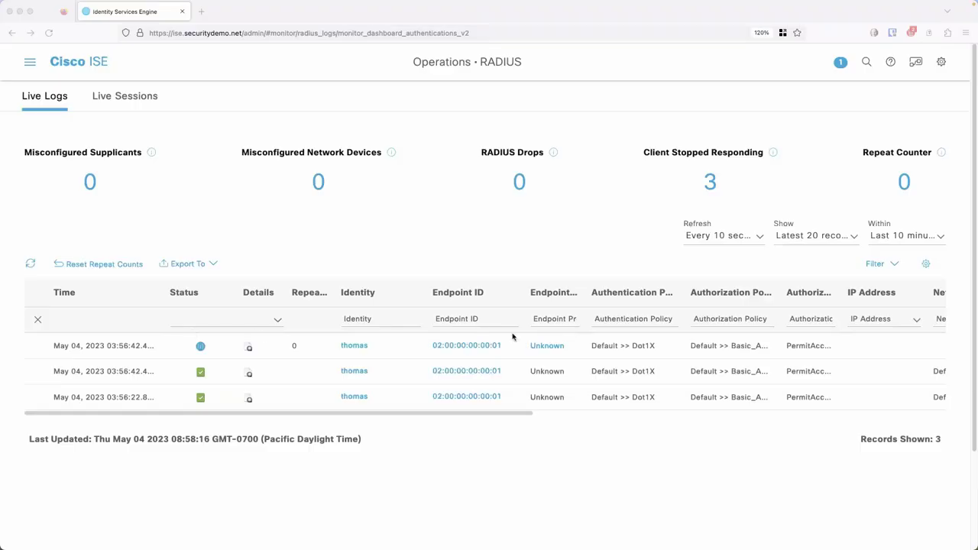
- Widen the policy columns to reveal the Default >> Dot1X match, then inspect 802.1X_Corp_Wireless conditions in Policy Sets
drag(683, 293, 732, 292)
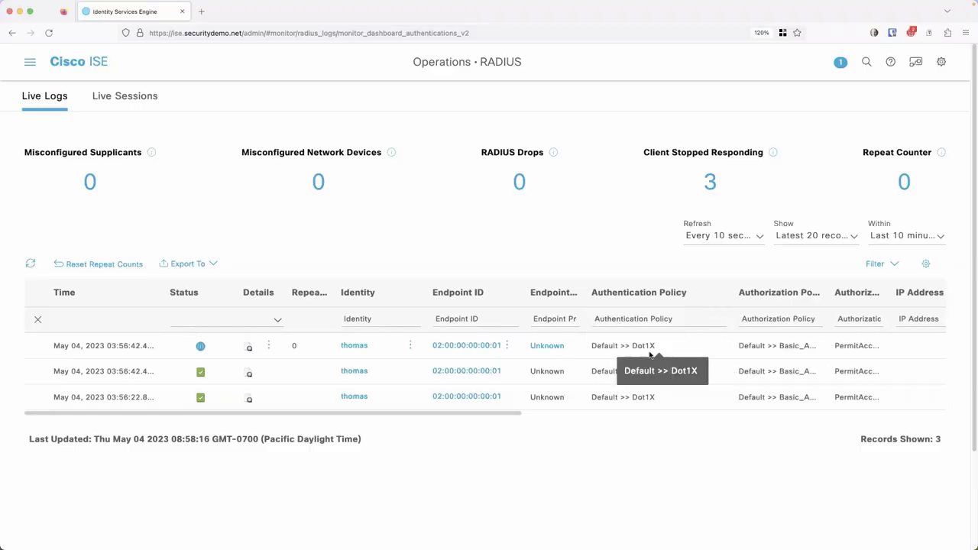
drag(828, 292, 896, 292)
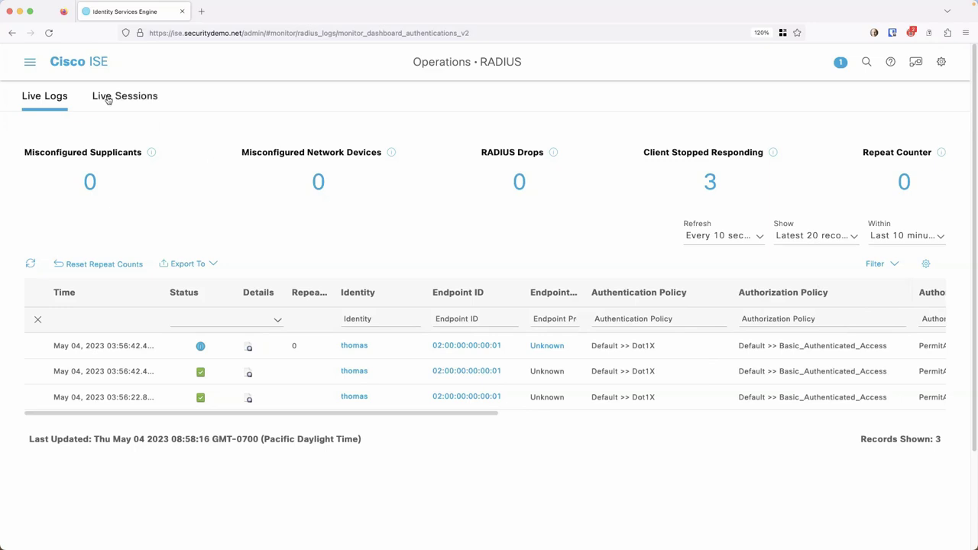
click(31, 64)
mouse_move(492, 108)
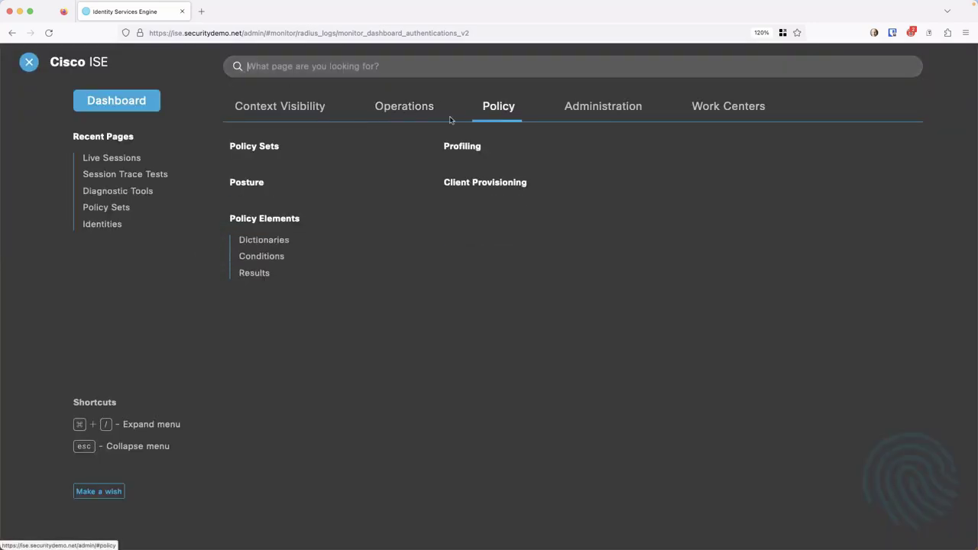
click(268, 146)
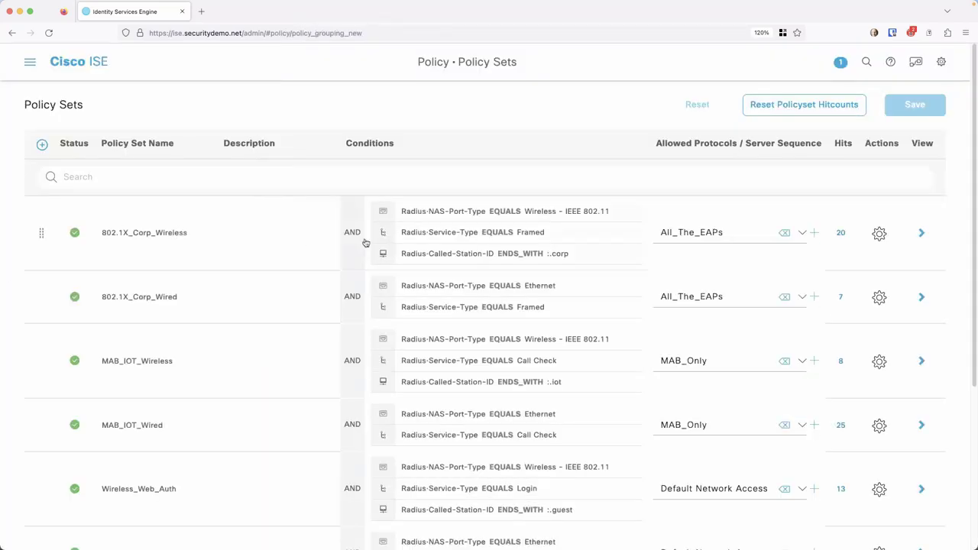
click(367, 243)
- Rerun eapol_test with -N 6:d:2, -N 61:d:19 and a Called-Station-ID ending :.corp, highlighting those attributes
key(super+Tab)
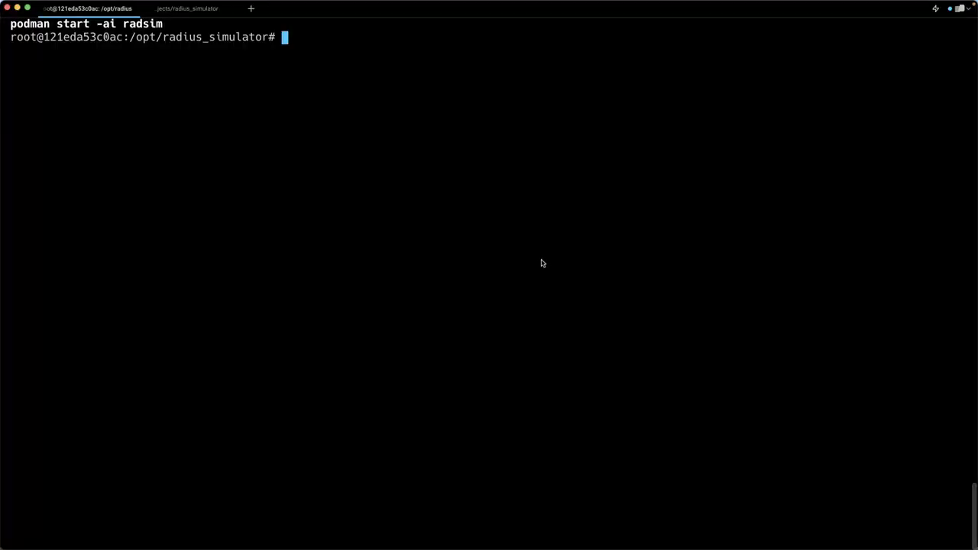
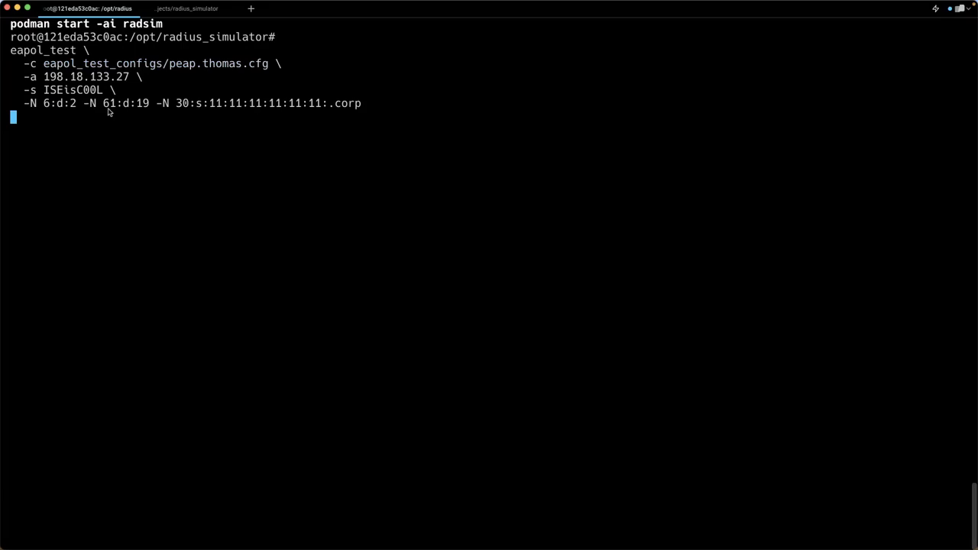
drag(104, 107, 150, 109)
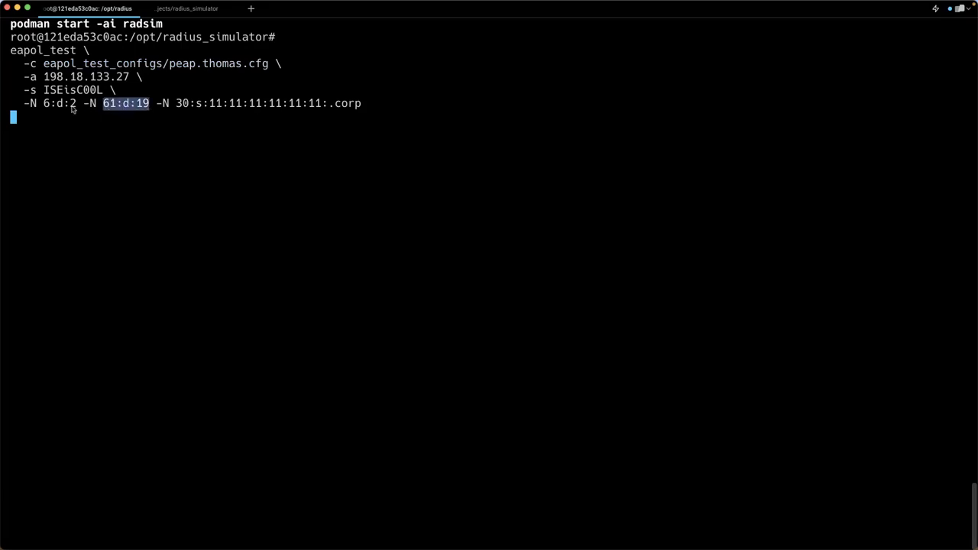
drag(44, 108, 143, 112)
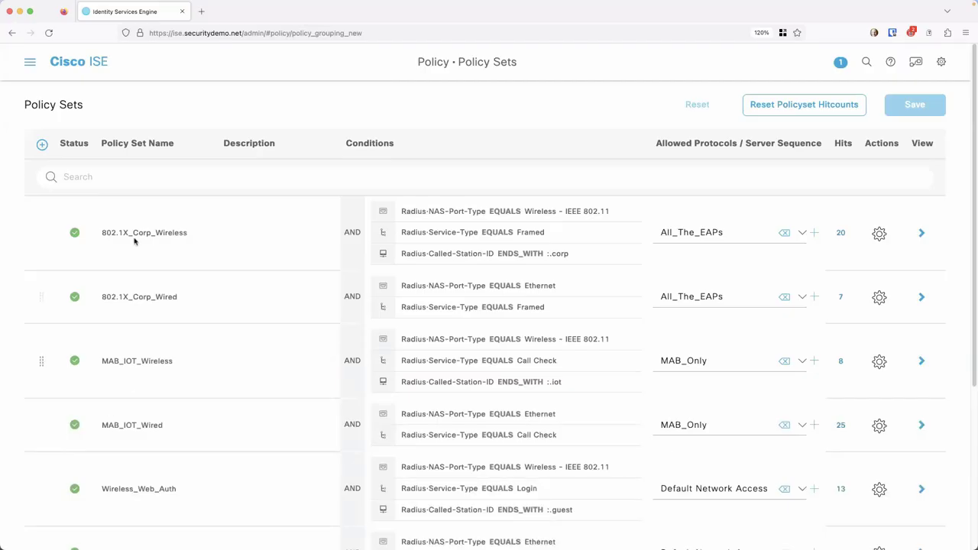
- In RADIUS Live Logs, widen the policy columns to show 802.1X_Corp_Wireless >> AD_dCloud and Employee_AD matches
click(29, 61)
mouse_move(403, 107)
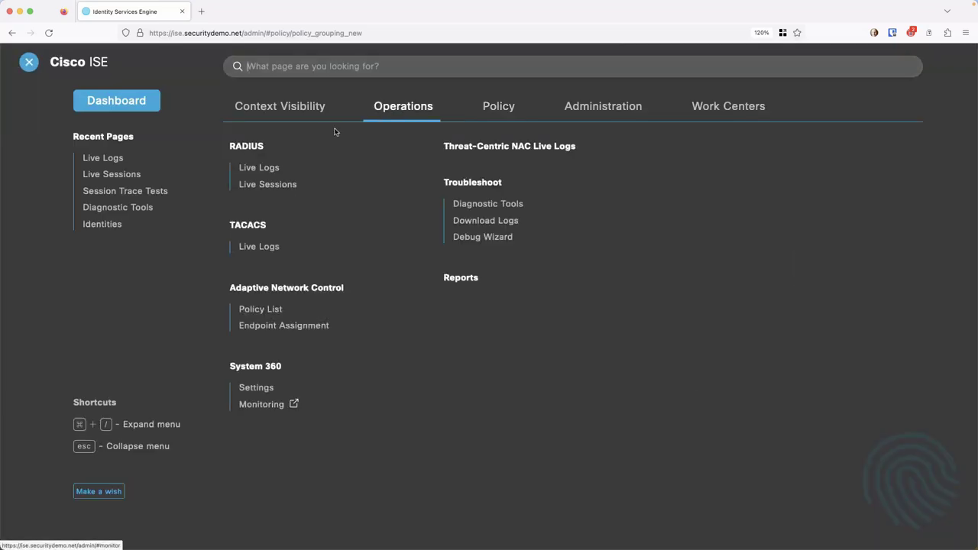
click(259, 168)
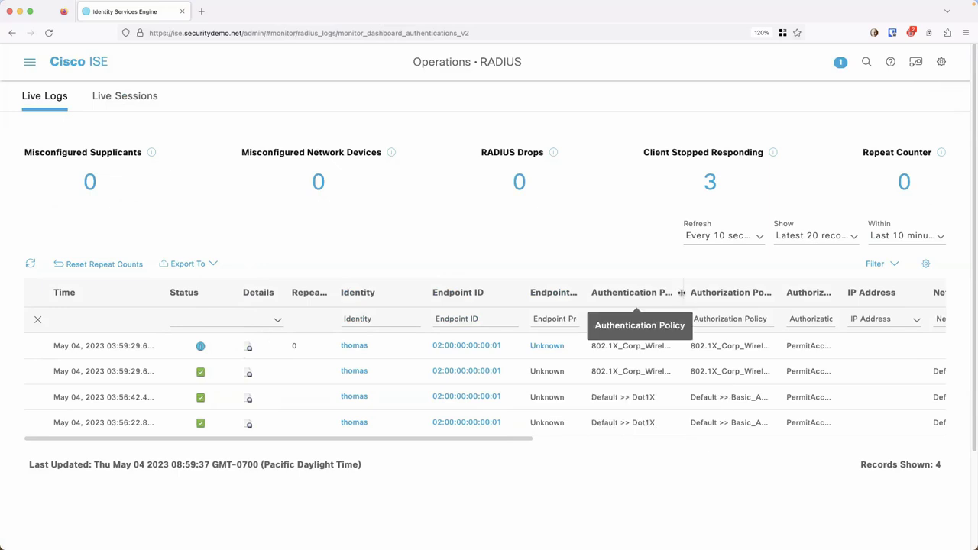
drag(686, 293, 755, 299)
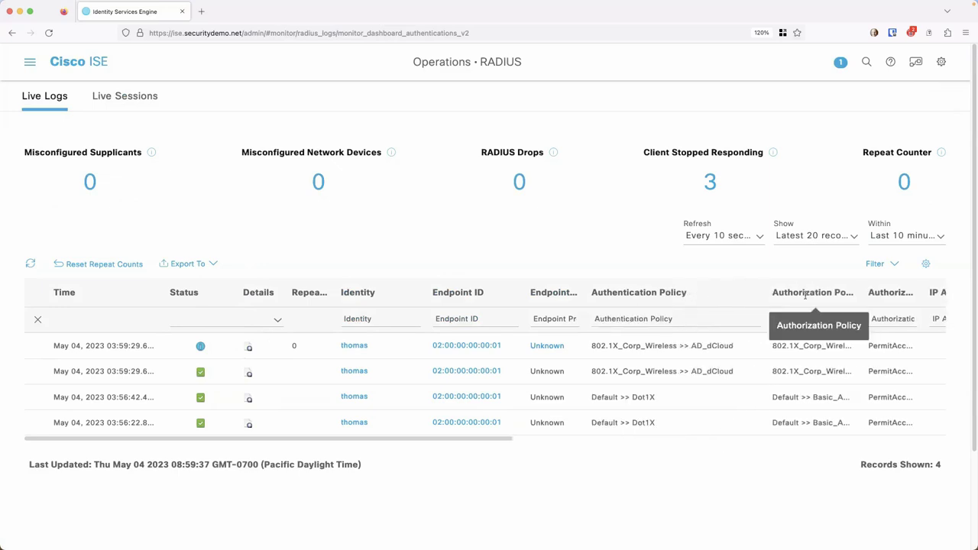
drag(860, 292, 926, 291)
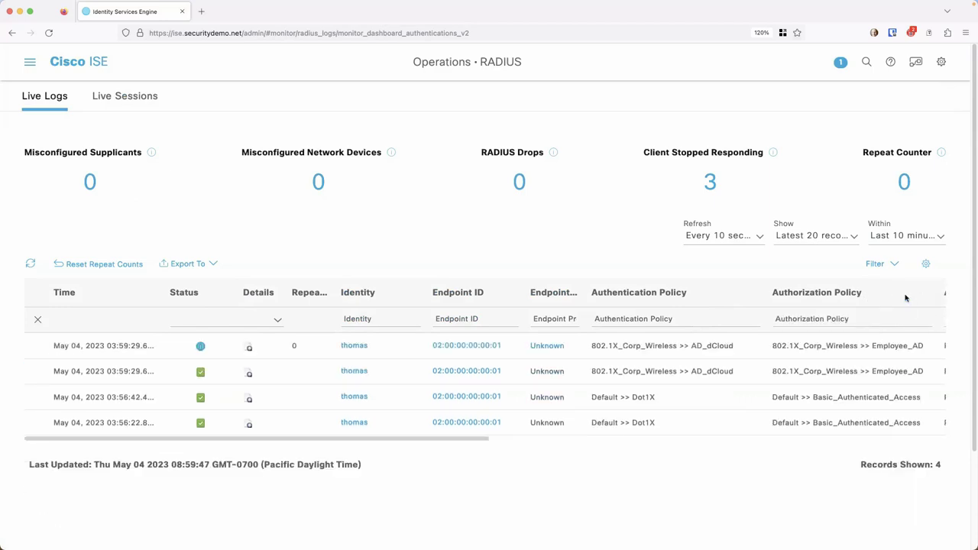